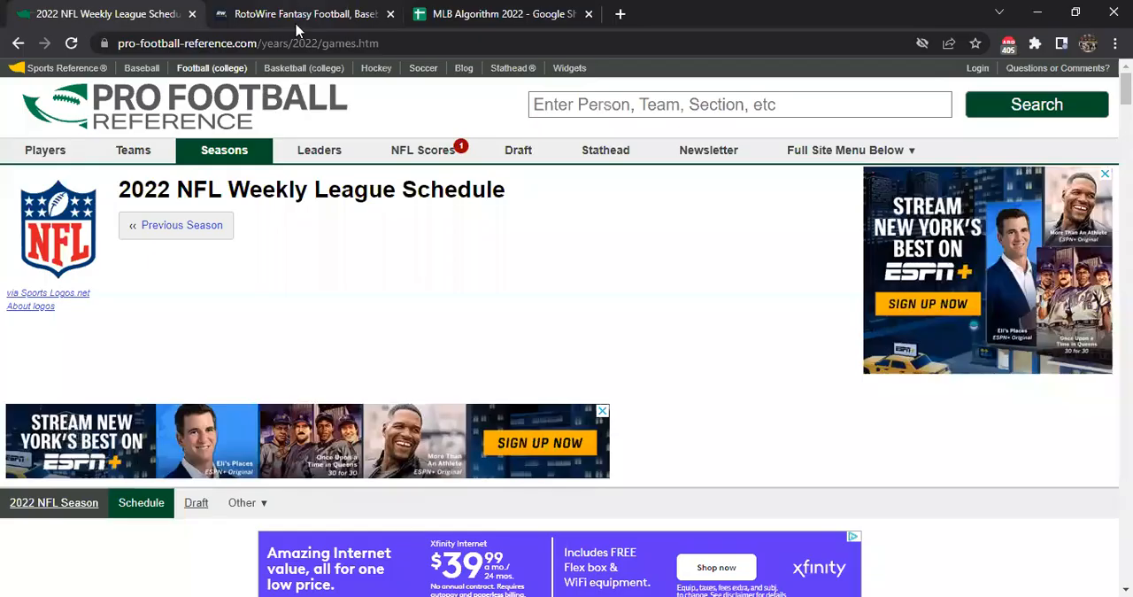
View the RotoWire home page, switch to the MLB 7-9 workbook in Excel and look through the Matchups sheet
left_click(296, 22)
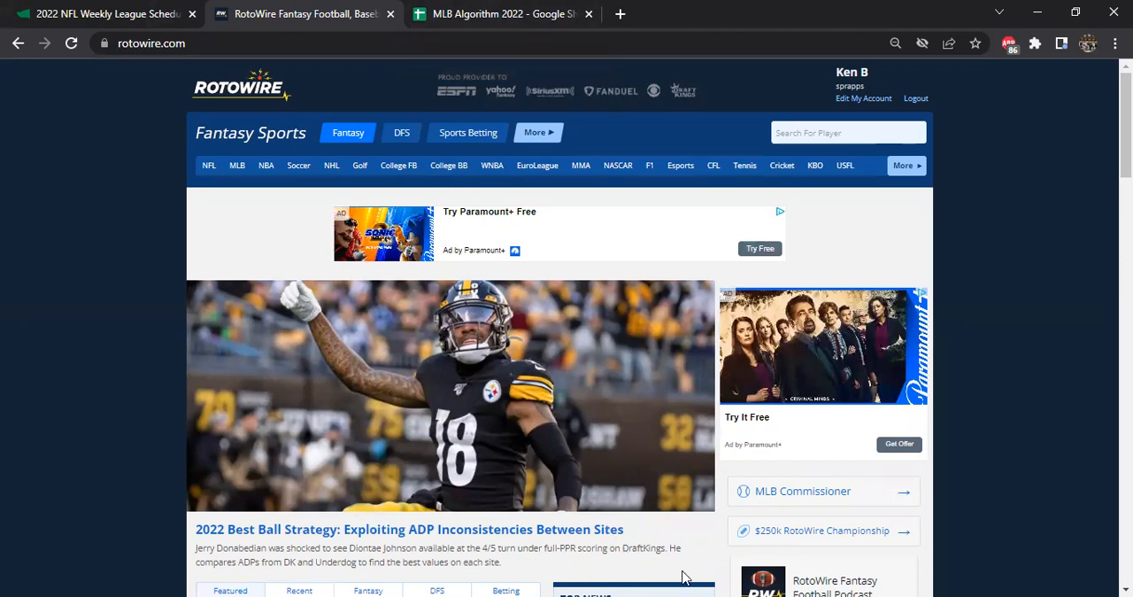
key("alt+Tab")
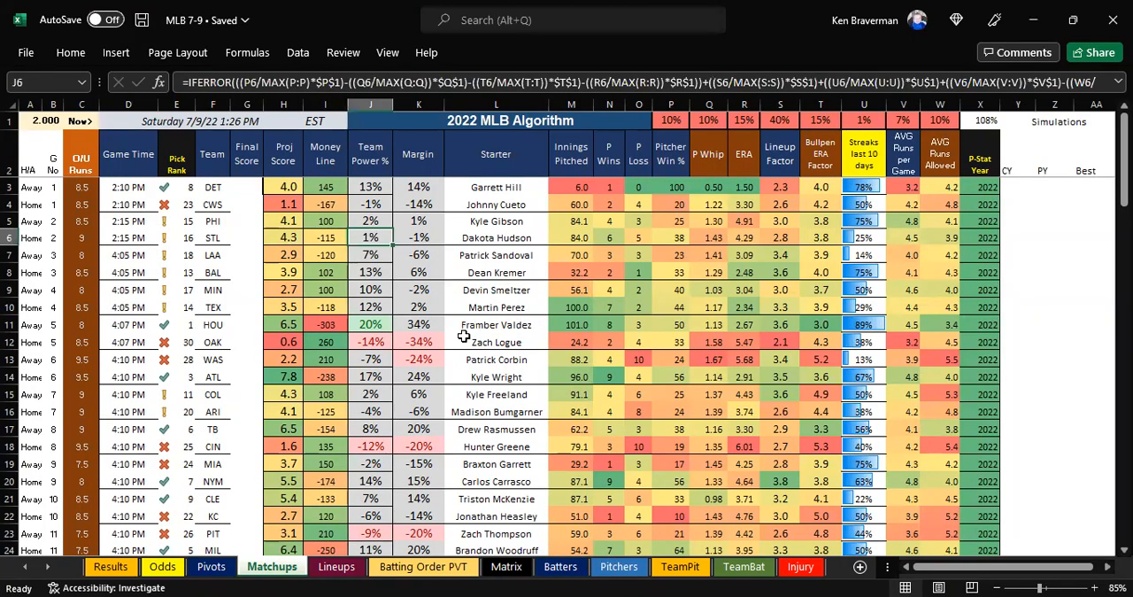
scroll(400, 266, "down", 3)
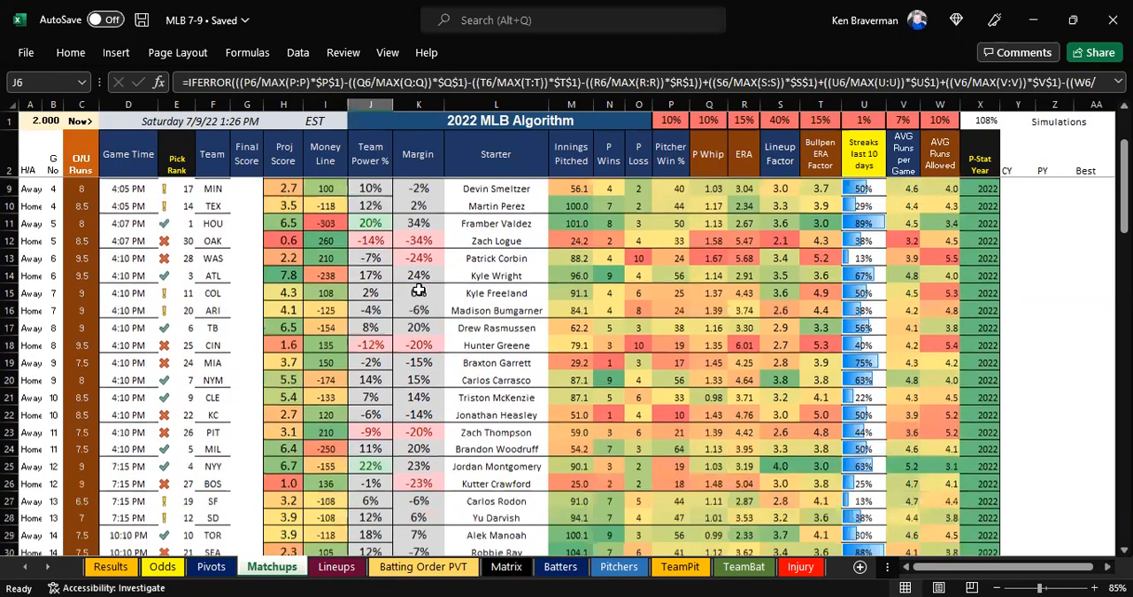
scroll(414, 301, "up", 3)
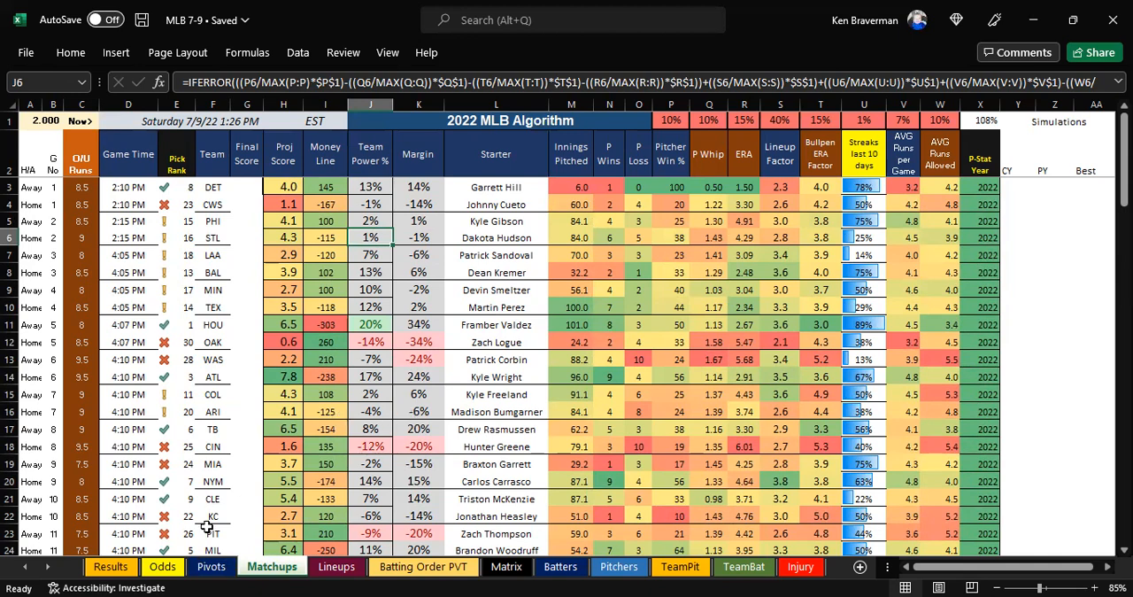
Refresh the matchup pivot table on the Pivots sheet
left_click(213, 568)
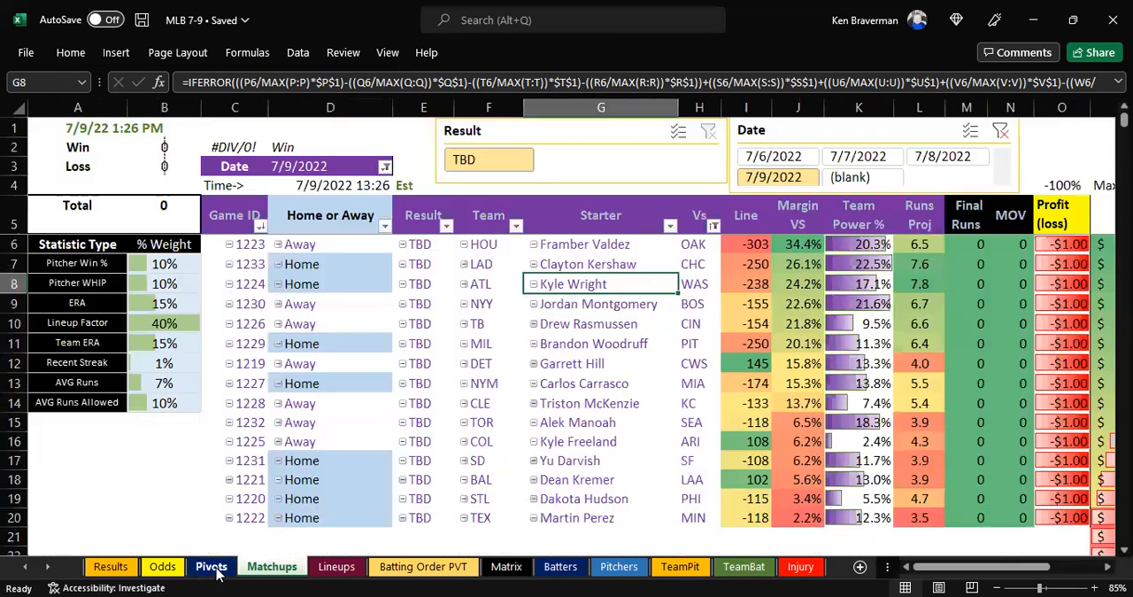
right_click(551, 306)
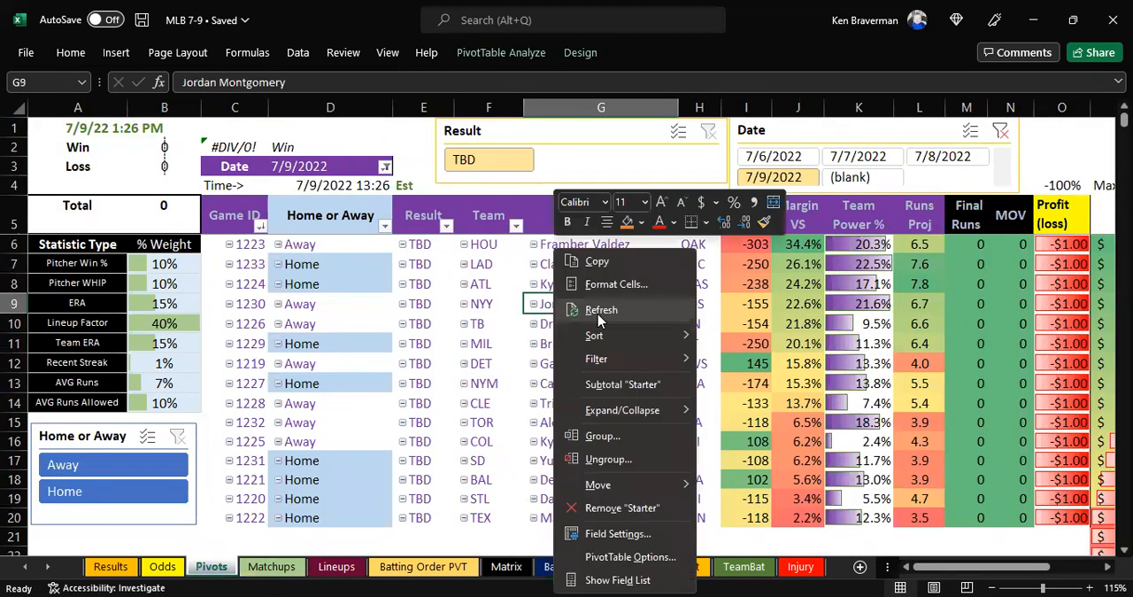
left_click(589, 310)
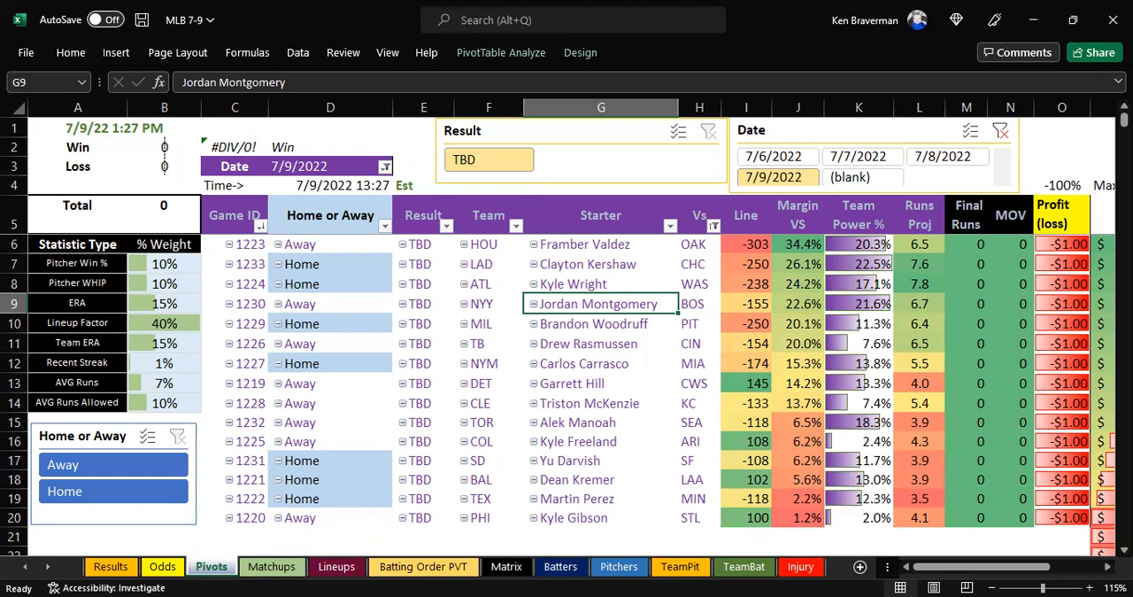
Switch to the NFL 2022 Preseason workbook and open its Schedule sheet
key("alt+Tab")
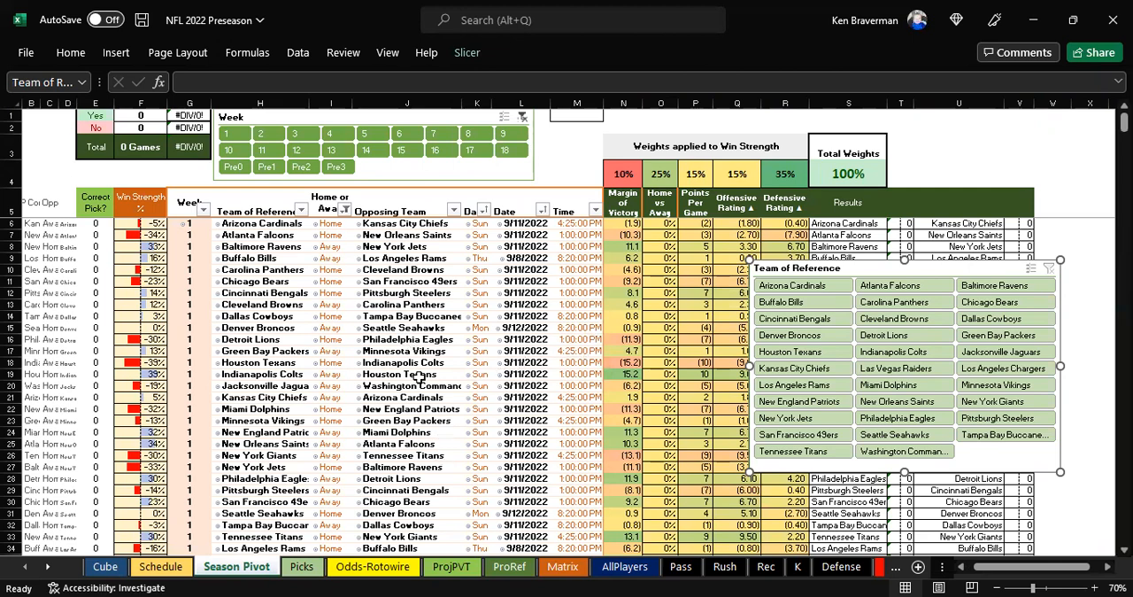
left_click(160, 567)
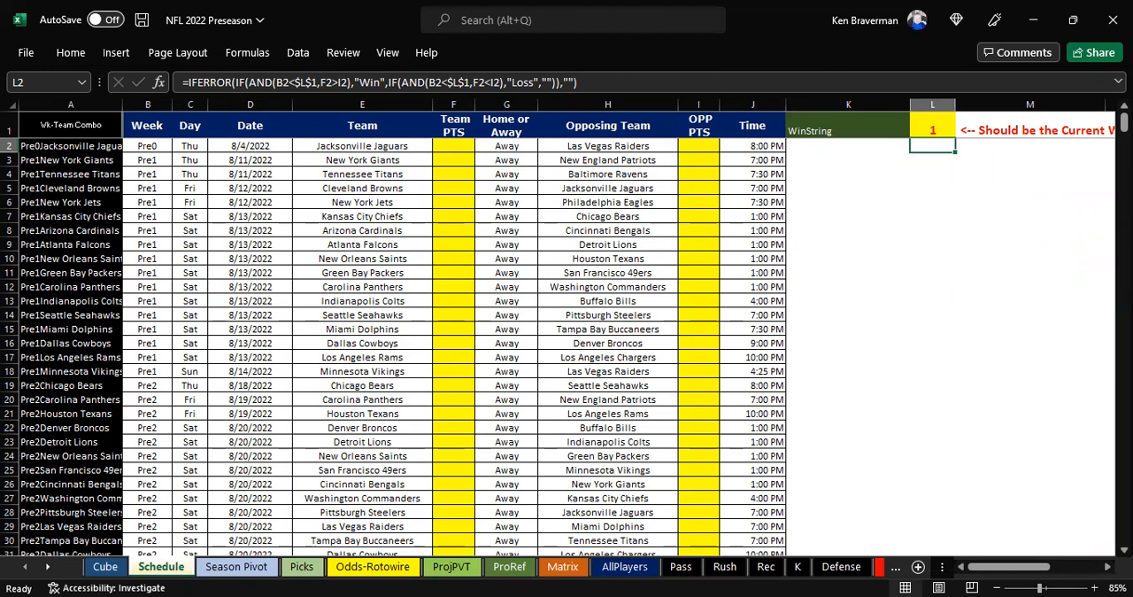
Switch to Chrome and examine the Week-by-Week Games table on Pro Football Reference's 2022 NFL schedule page
key("alt+Tab")
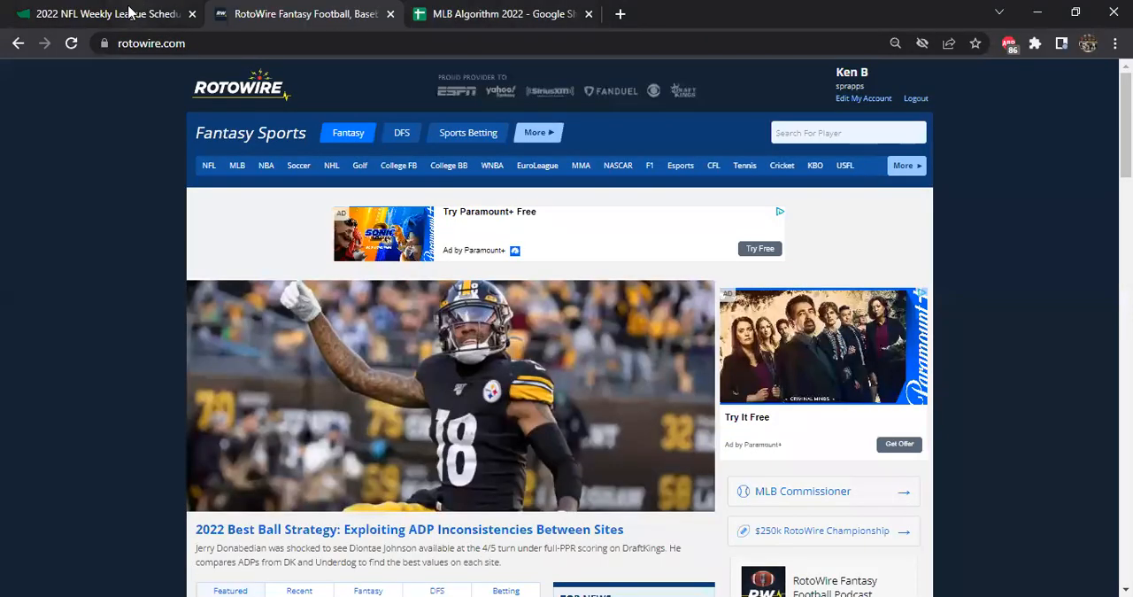
left_click(165, 14)
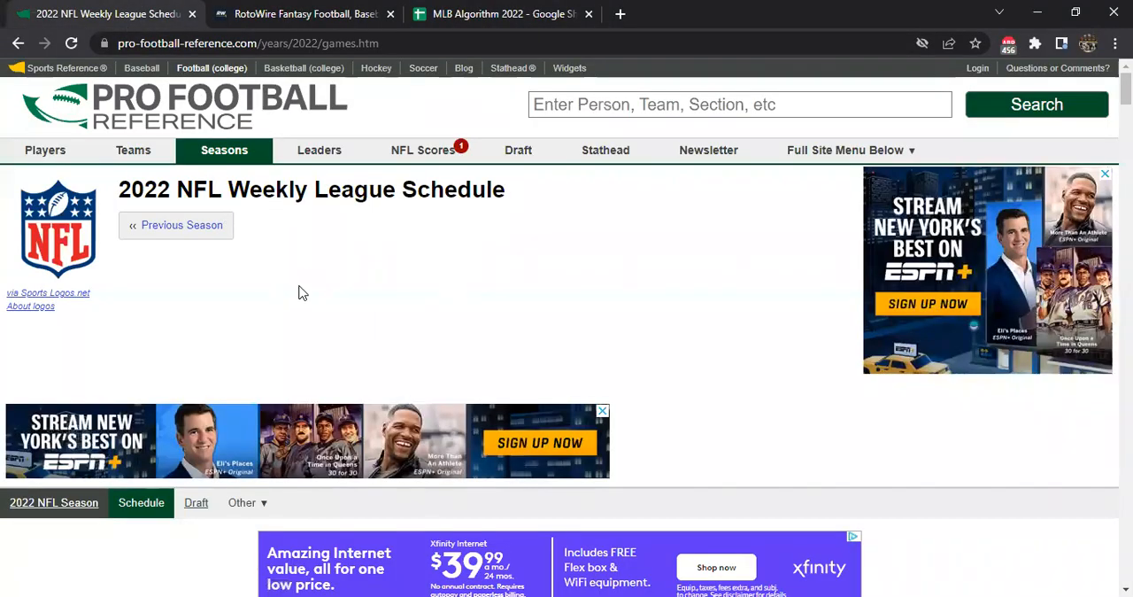
scroll(312, 273, "down", 4)
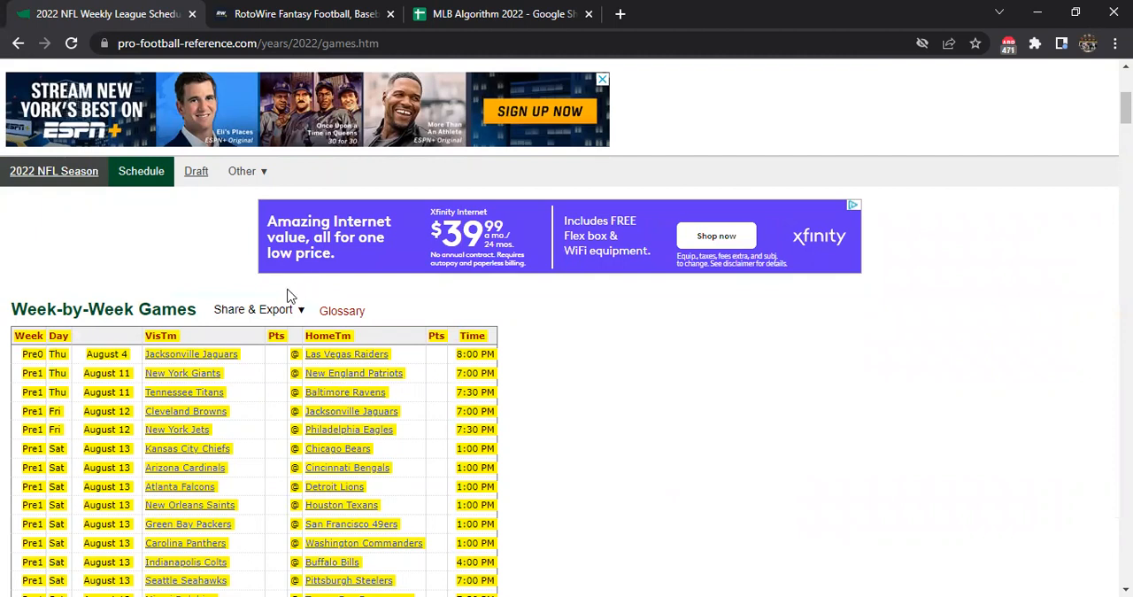
scroll(229, 265, "down", 1)
scroll(301, 239, "down", 1)
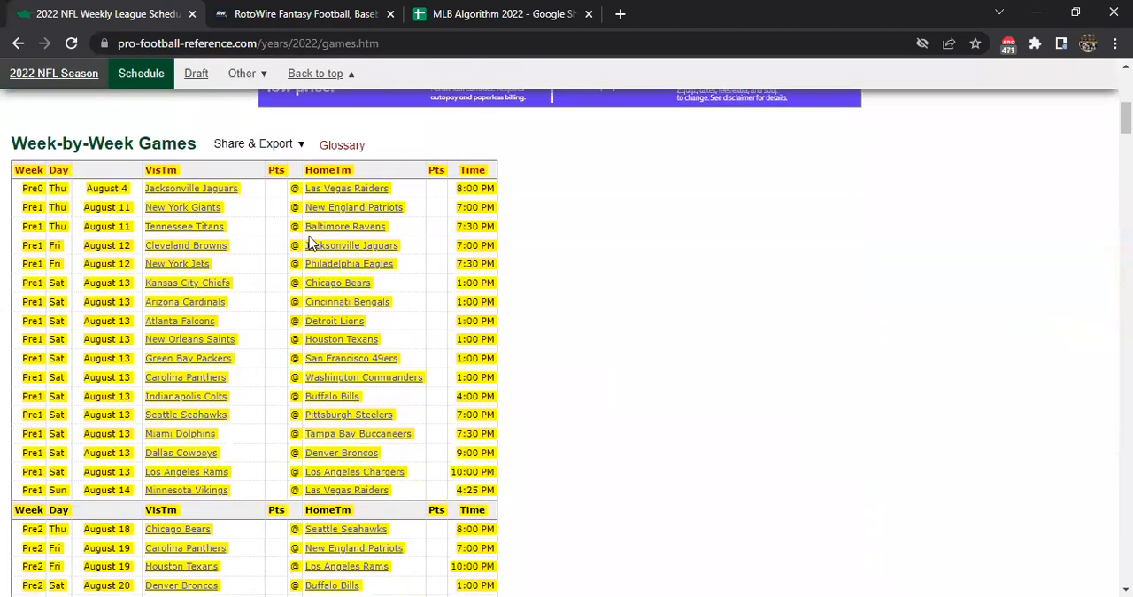
scroll(385, 270, "up", 5)
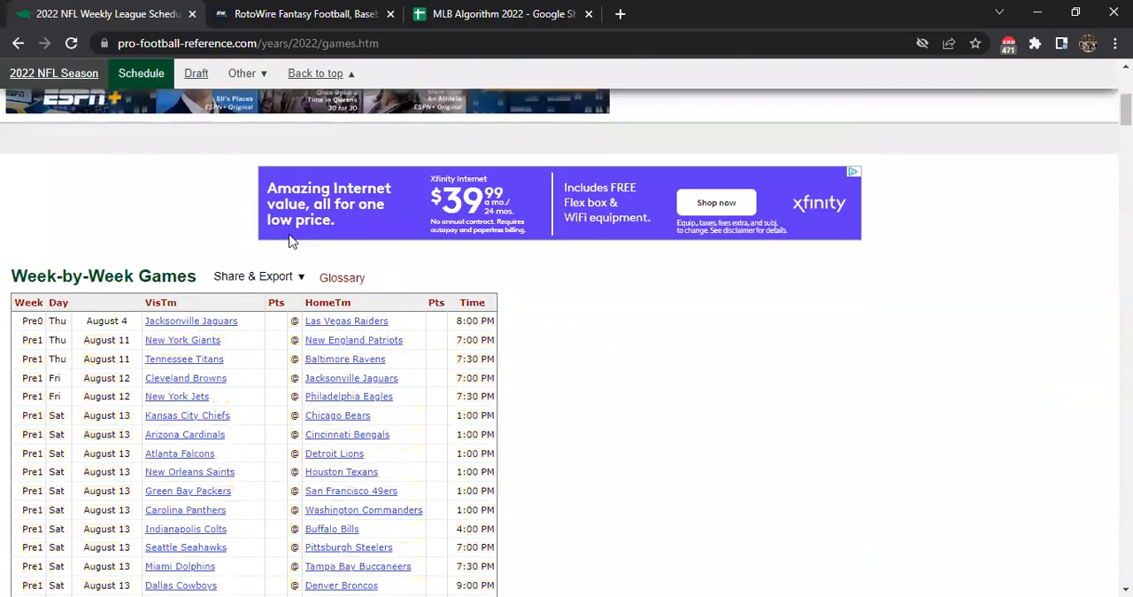
scroll(212, 168, "up", 1)
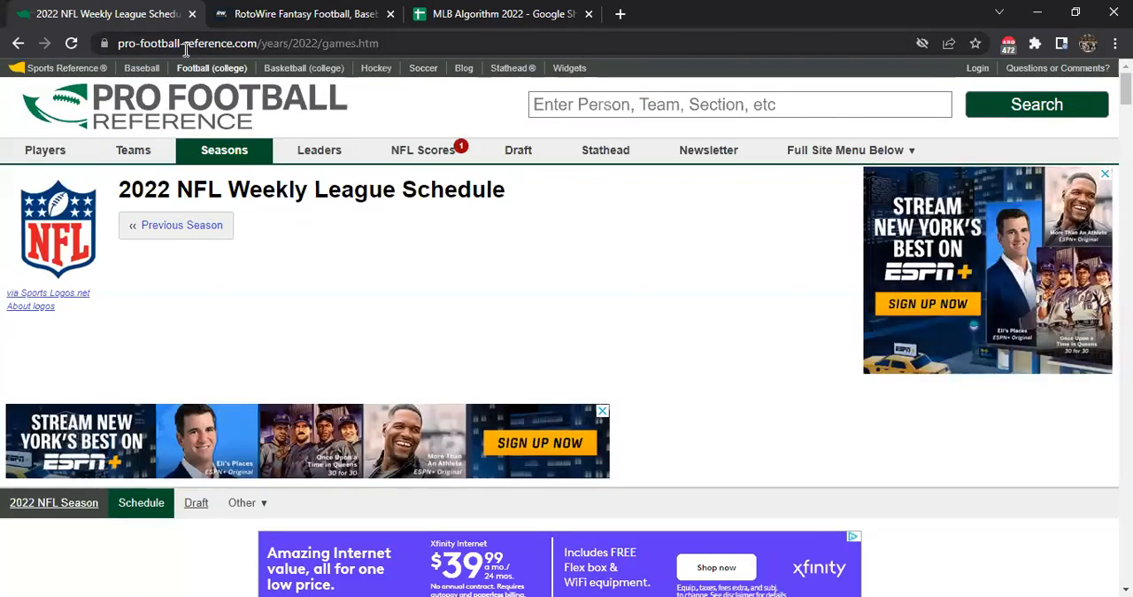
Convert the Week-by-Week Games table to CSV text for Excel
scroll(362, 296, "down", 1)
scroll(354, 301, "up", 1)
scroll(354, 301, "down", 5)
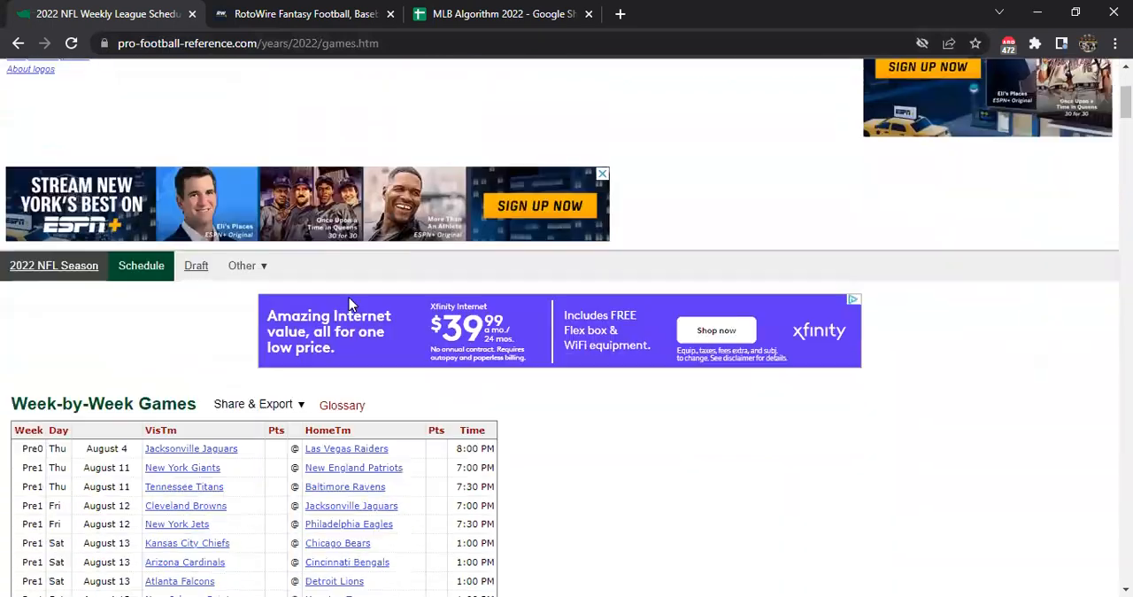
mouse_move(277, 232)
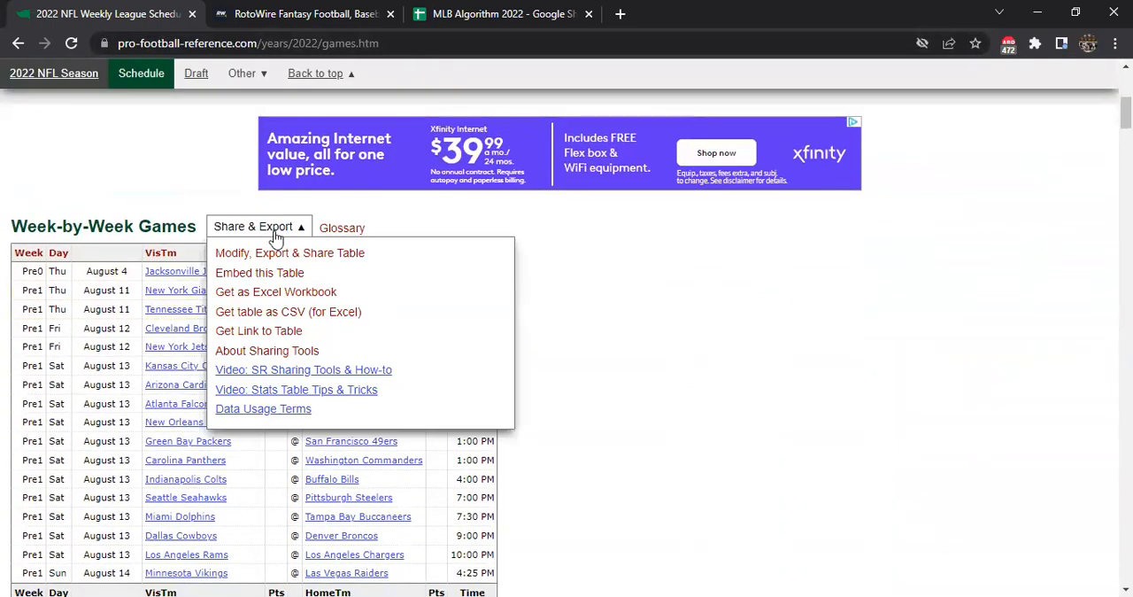
left_click(296, 312)
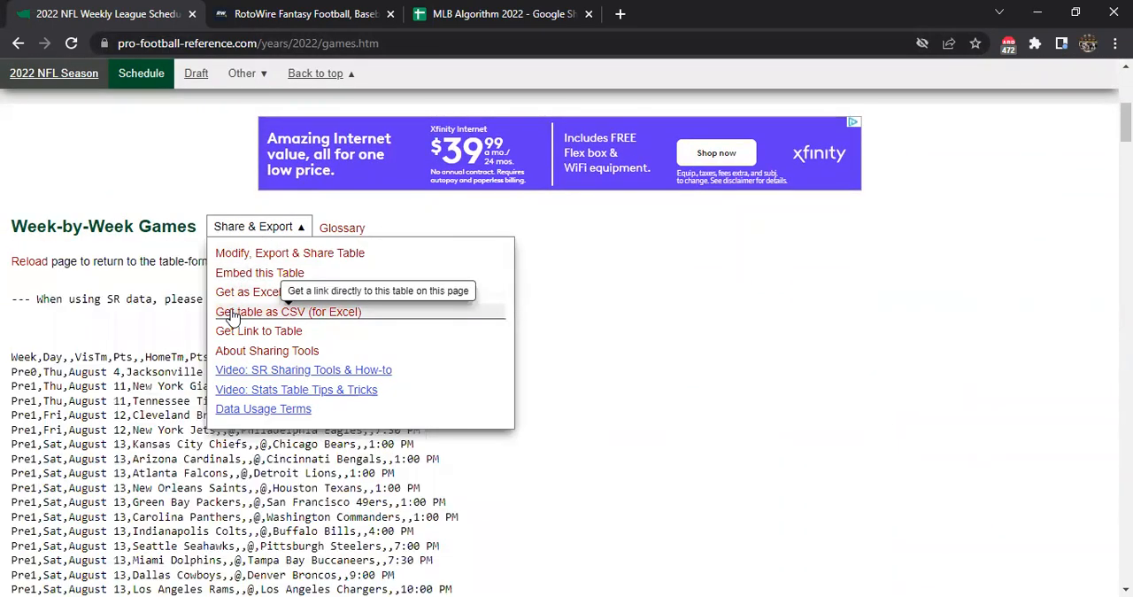
left_click_drag(40, 292, 477, 312)
left_click(487, 302)
Look over the schedule page with the CSV output and the site's links to each season's data
scroll(428, 352, "up", 5)
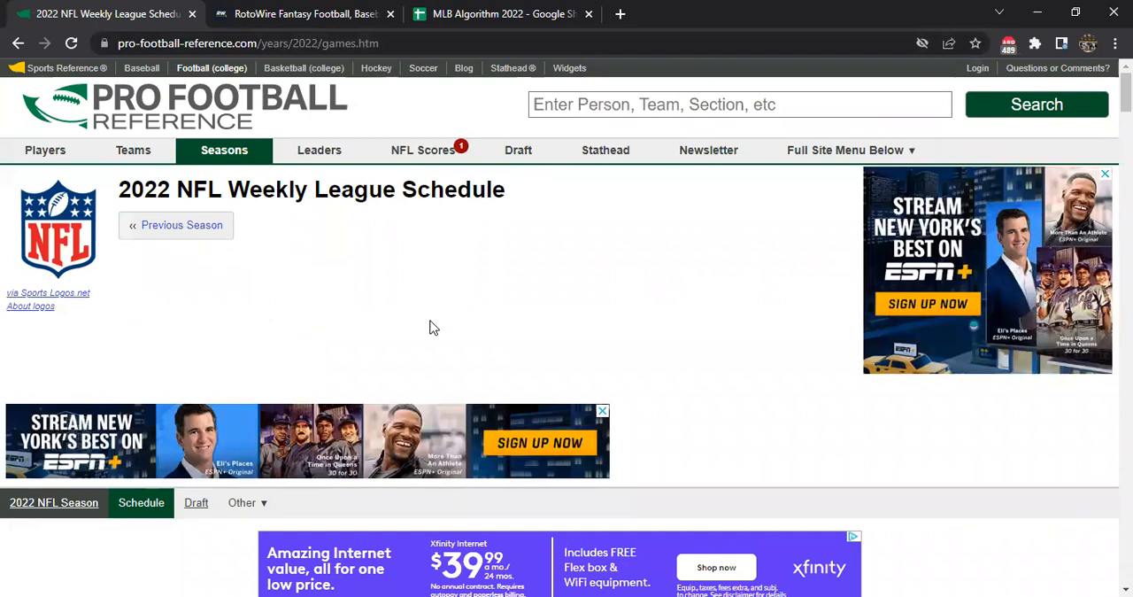
scroll(431, 327, "down", 1)
scroll(276, 354, "down", 1)
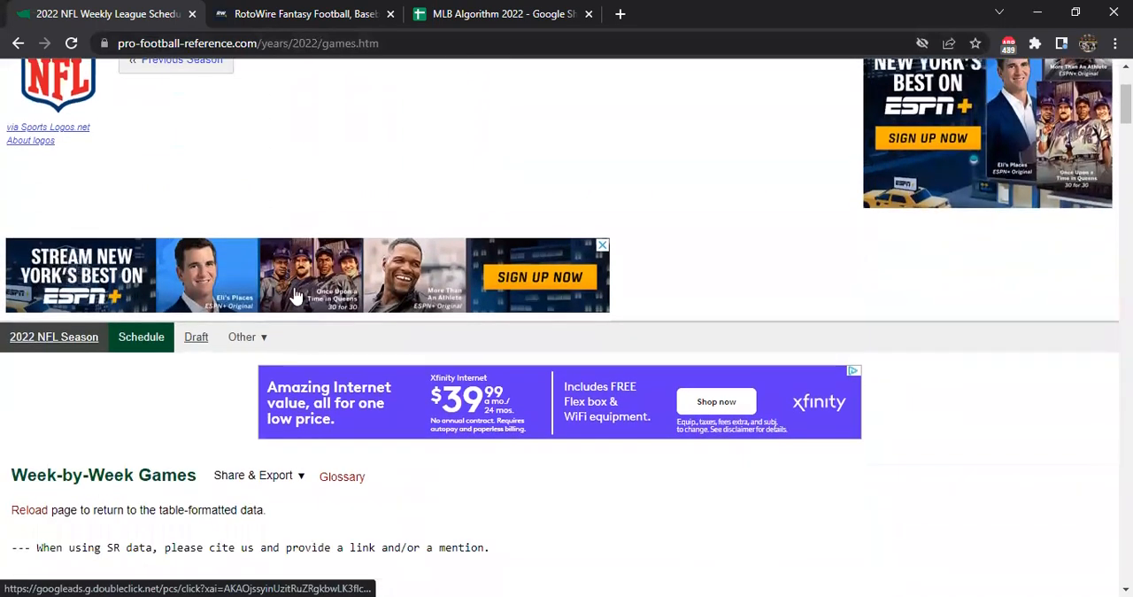
scroll(305, 292, "up", 2)
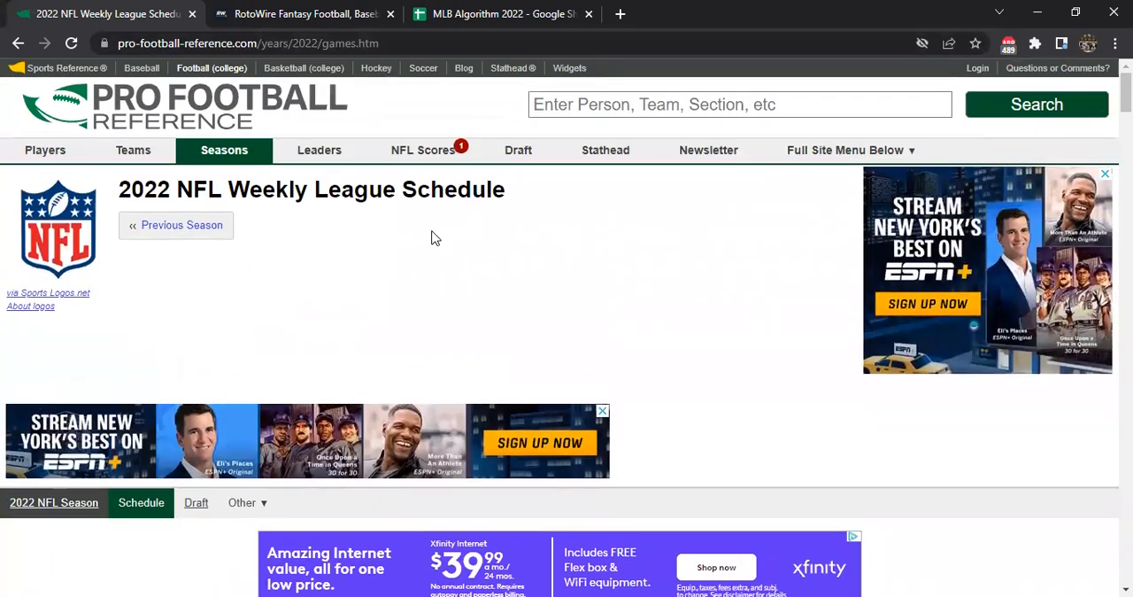
mouse_move(232, 147)
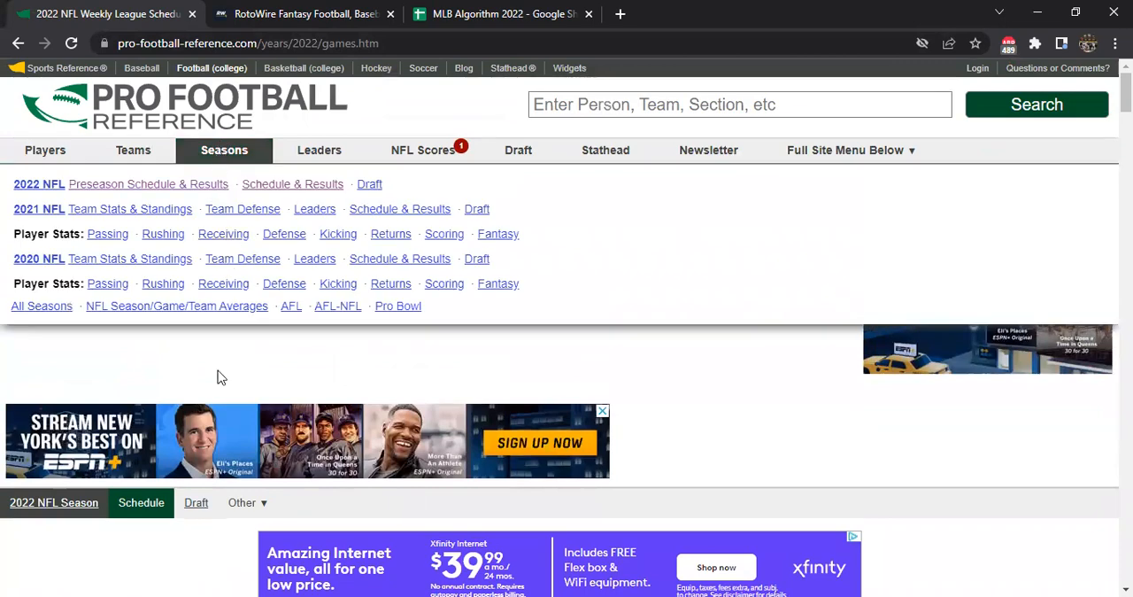
Look over the RotoWire home page and return to the 2022 NFL Weekly League Schedule page
key("ctrl+Tab")
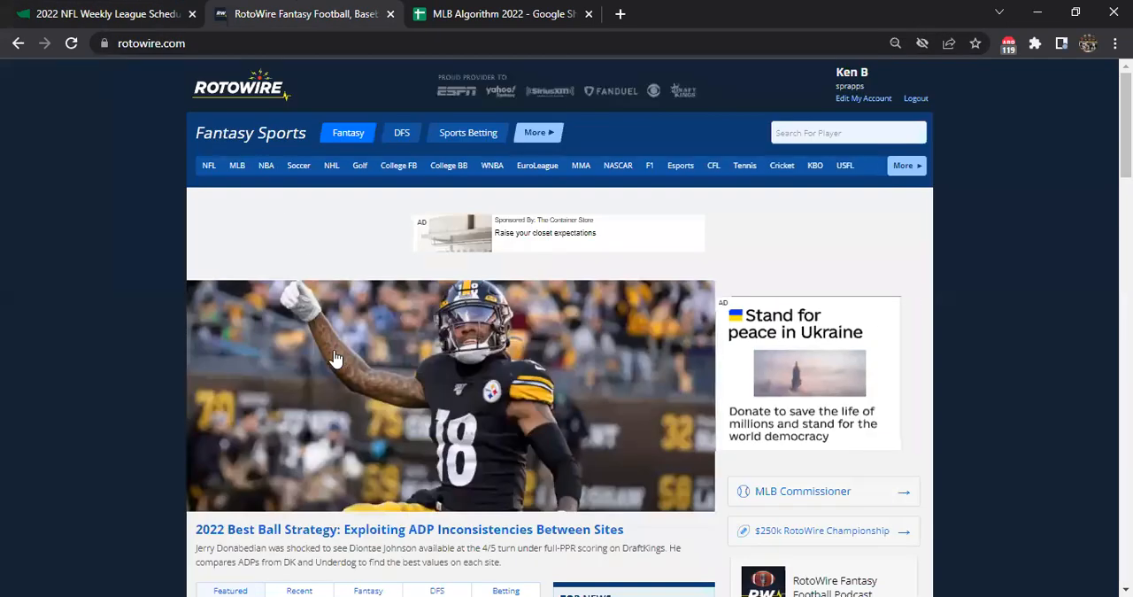
scroll(358, 363, "down", 3)
scroll(359, 363, "up", 4)
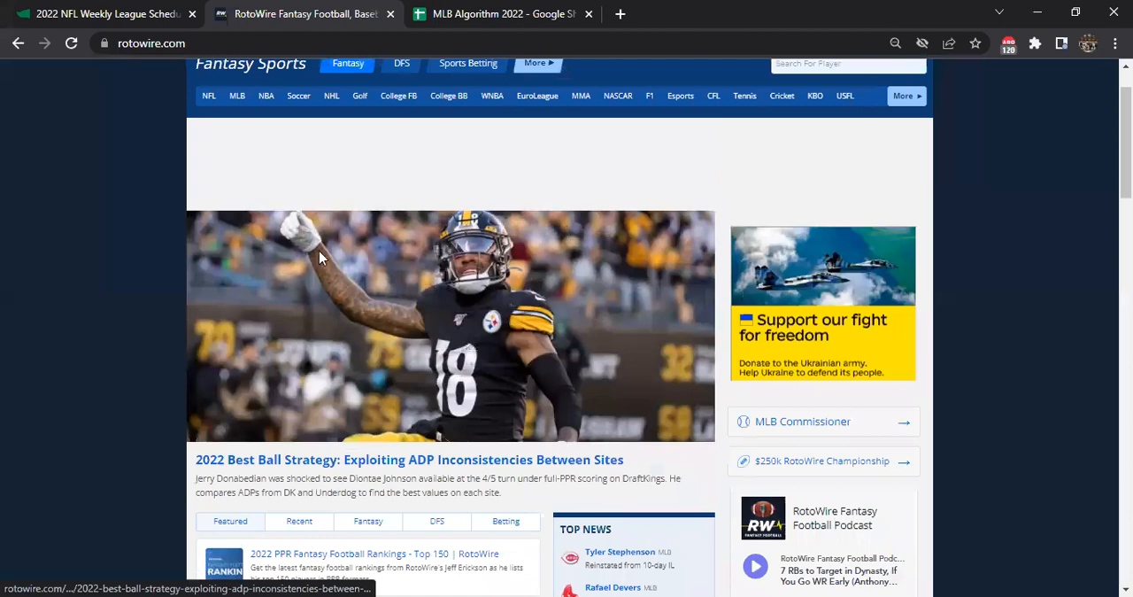
left_click(100, 9)
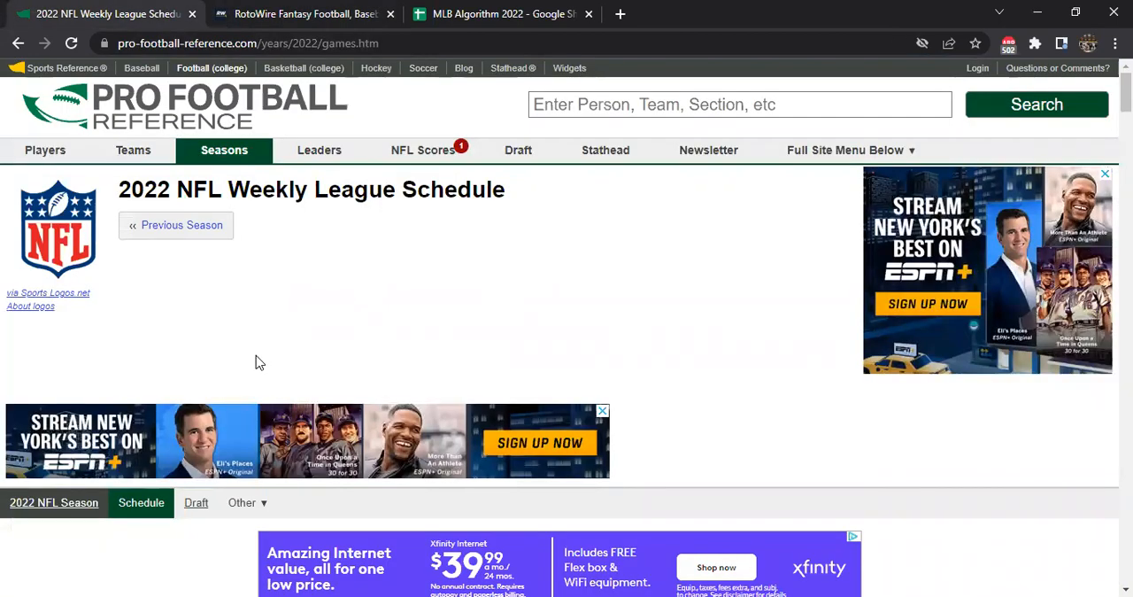
scroll(213, 345, "down", 3)
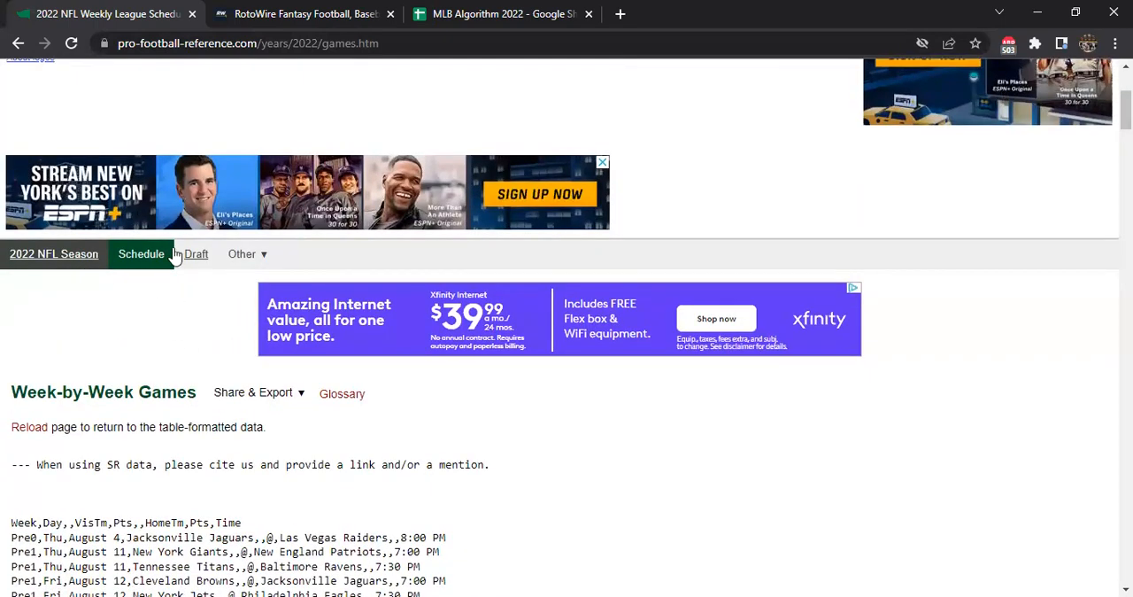
scroll(575, 579, "up", 1)
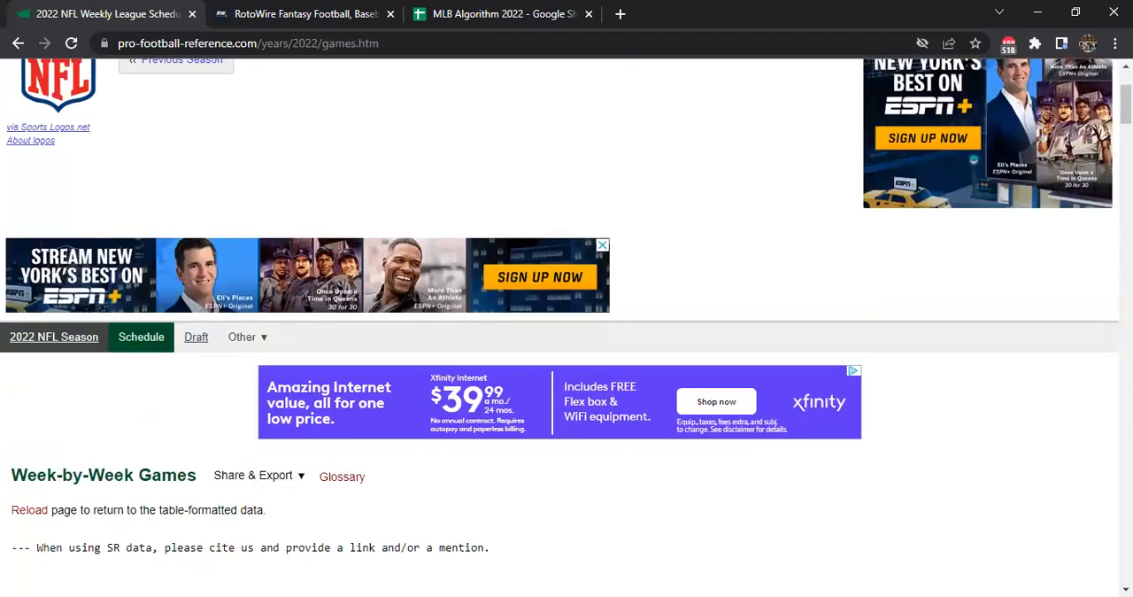
Switch to the NFL 2022 Preseason workbook in Excel and review the preseason and week 1 games on the Schedule sheet
key("alt+Tab")
left_click(333, 272)
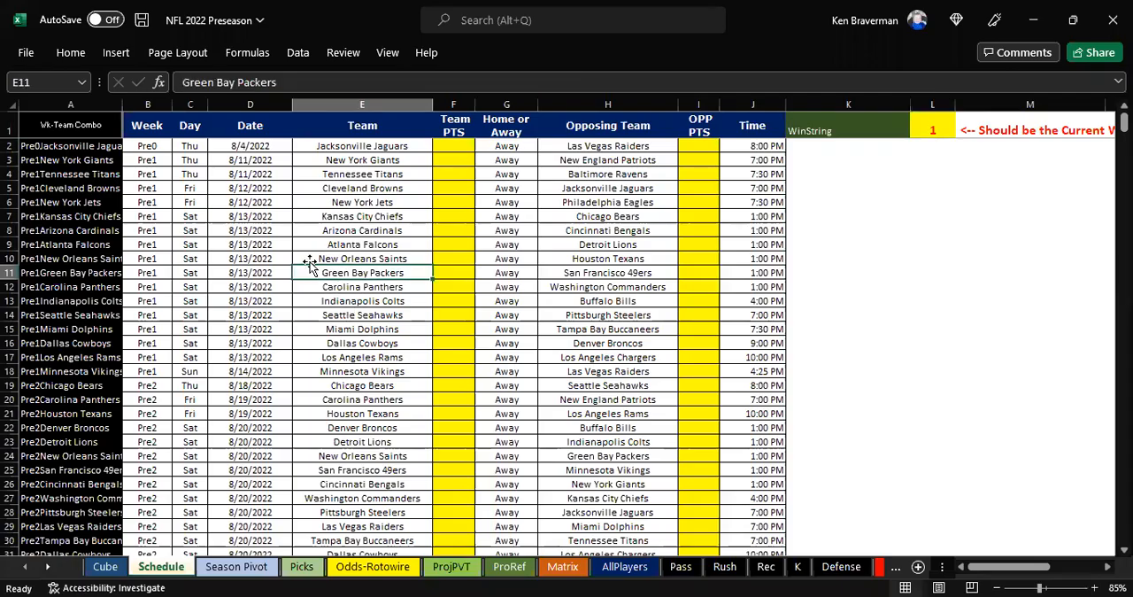
scroll(229, 306, "down", 3)
scroll(229, 306, "down", 8)
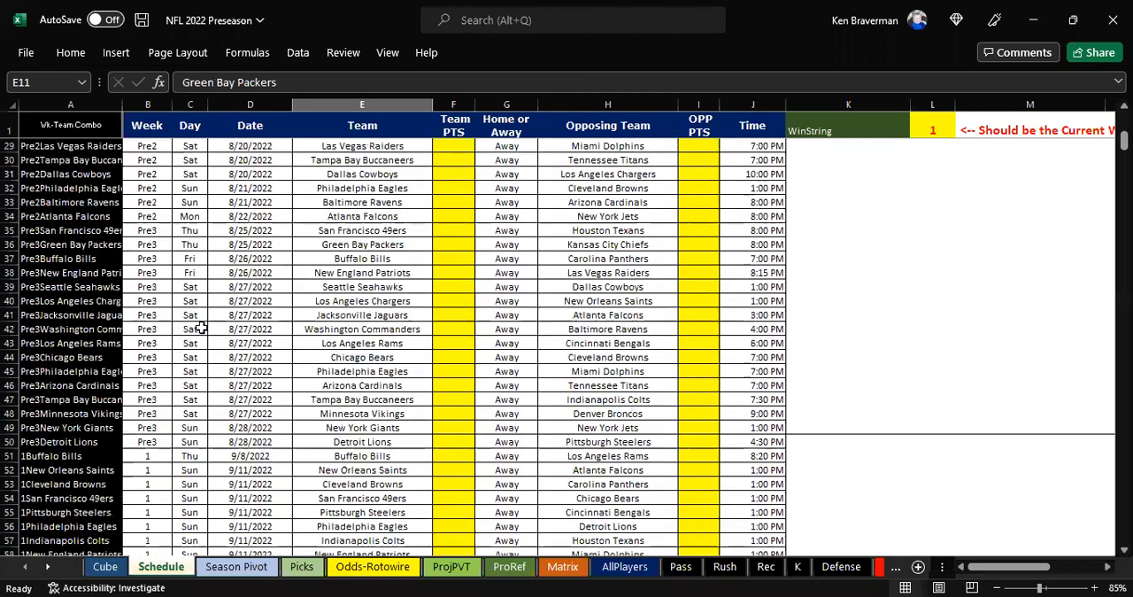
scroll(512, 384, "up", 5)
scroll(506, 387, "up", 6)
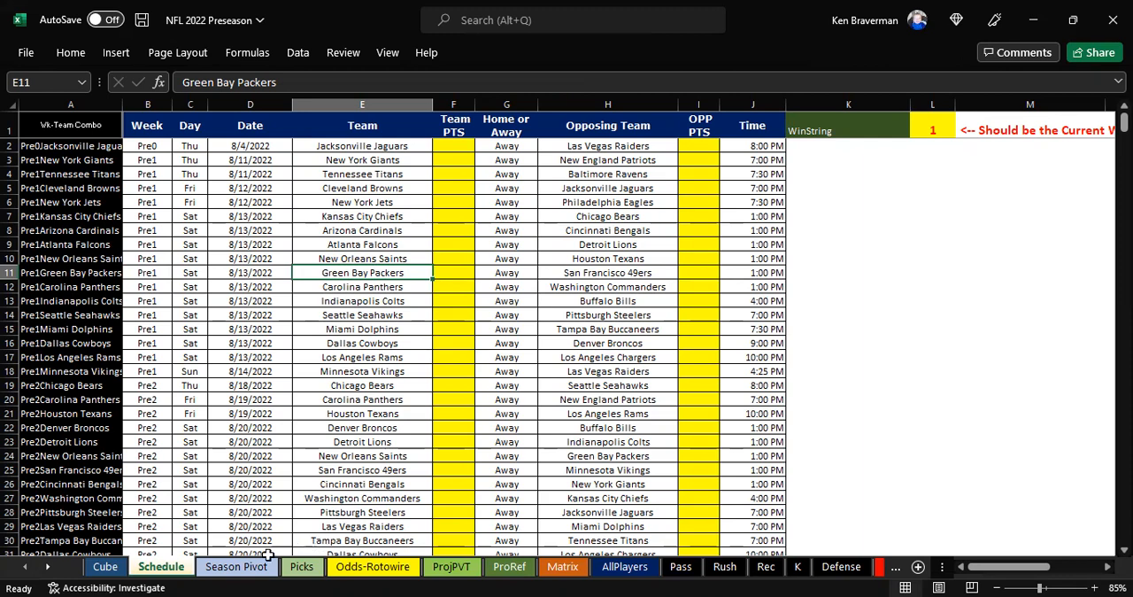
On the Season Pivot sheet, move the Team of Reference slicer slightly down and filter the pivot table to week 1
left_click(235, 567)
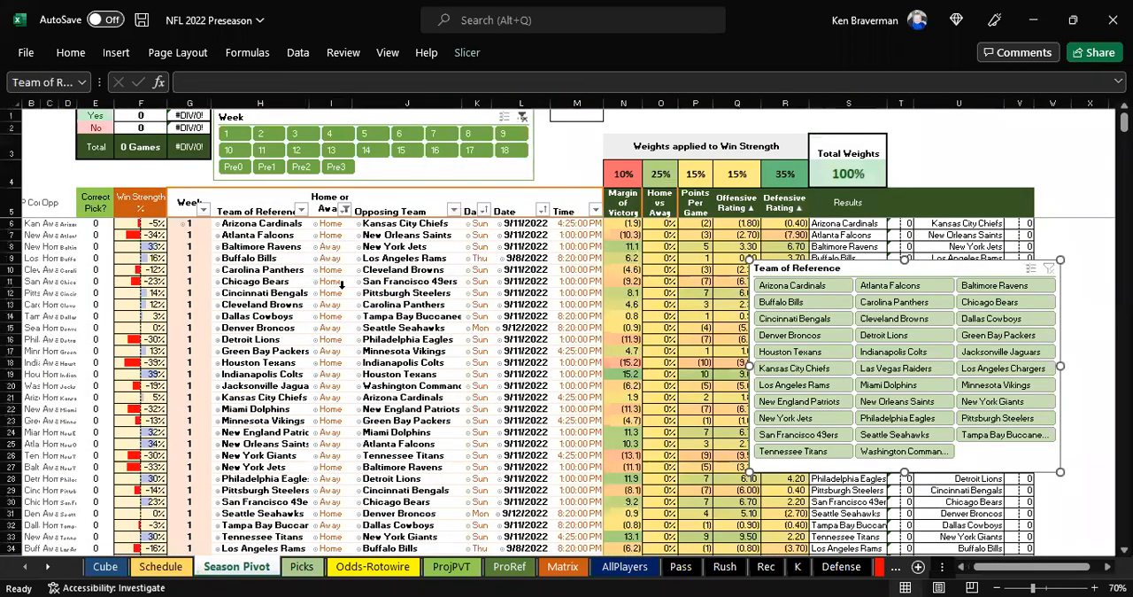
left_click_drag(837, 267, 832, 289)
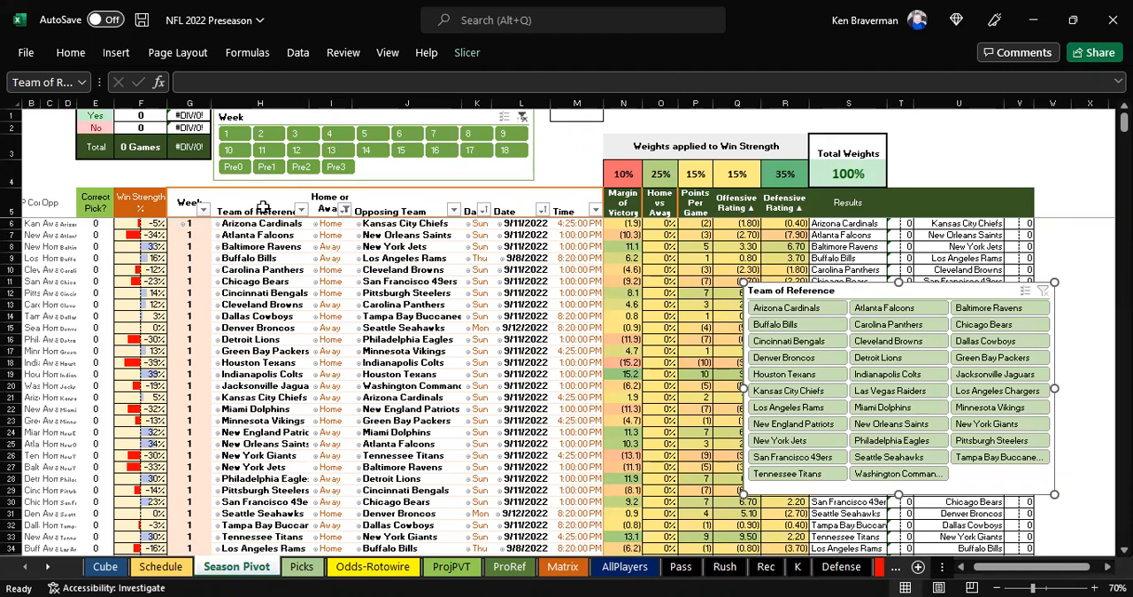
left_click(233, 133)
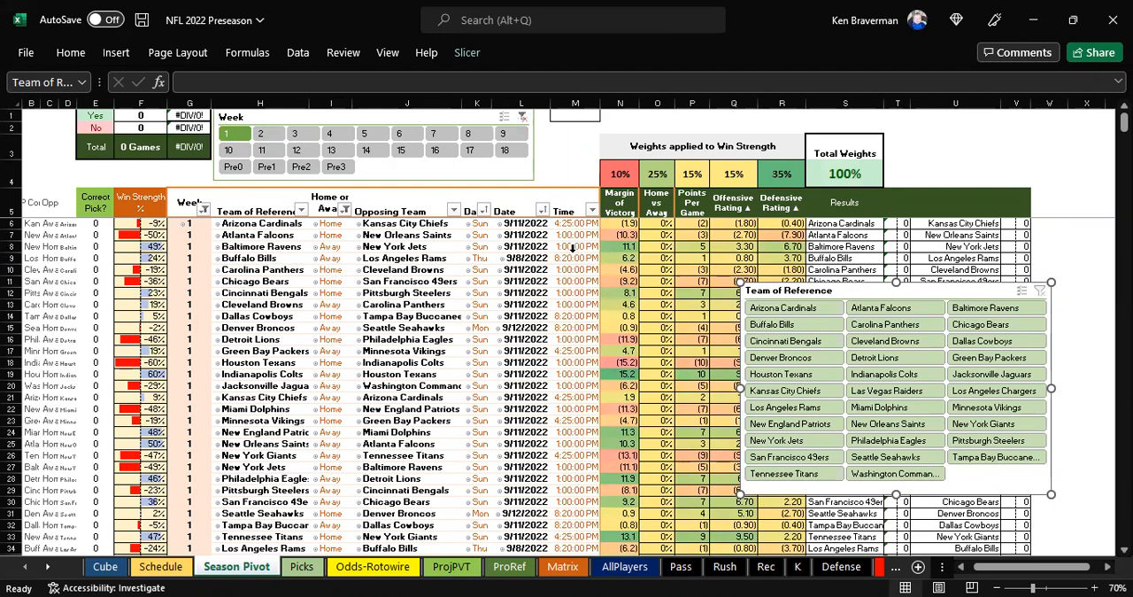
Select the Win Strength weights in N4:R4 to inspect them, and close in on the week 1 matchups
left_click_drag(620, 174, 784, 175)
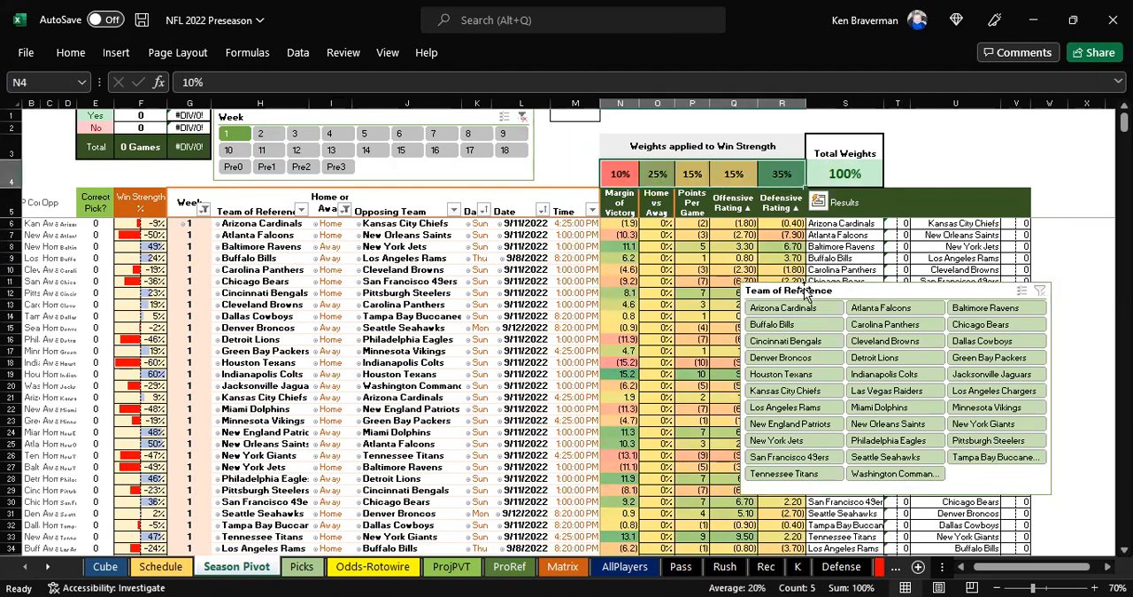
left_click(566, 186)
scroll(429, 389, "up", 1)
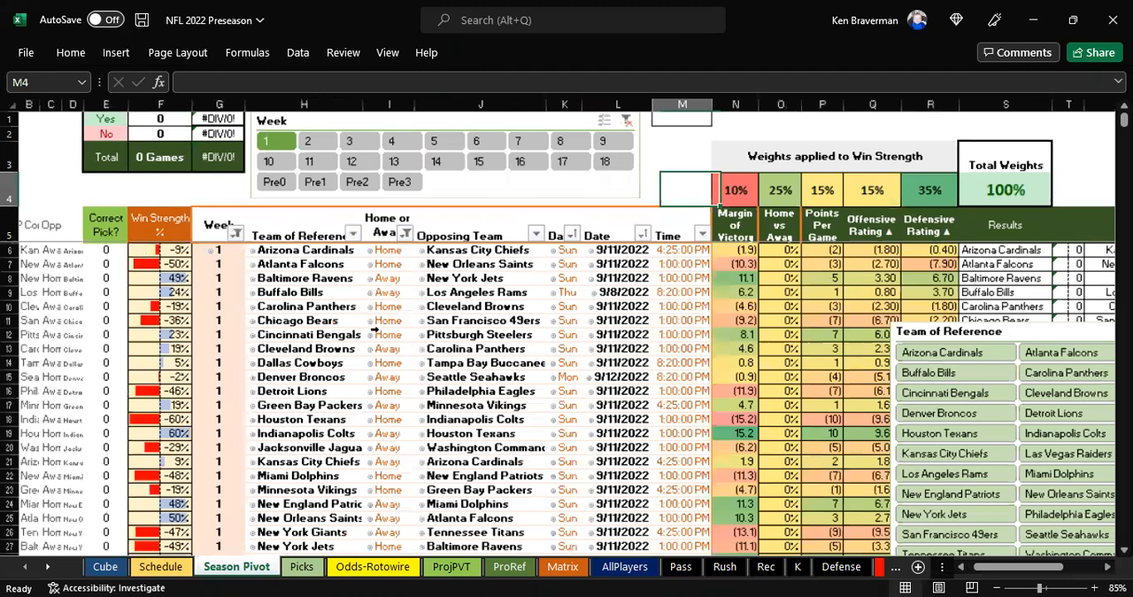
Filter the season pivot table to preseason weeks Pre0 and Pre1 and look through their matchups
left_click(310, 186)
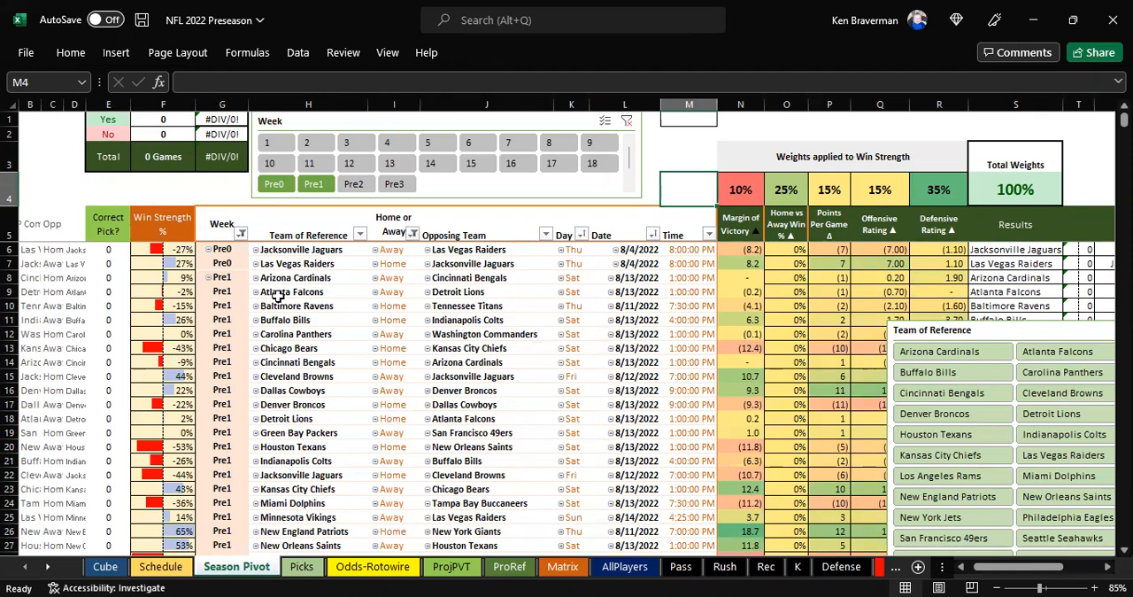
scroll(276, 319, "down", 2)
scroll(257, 388, "down", 2)
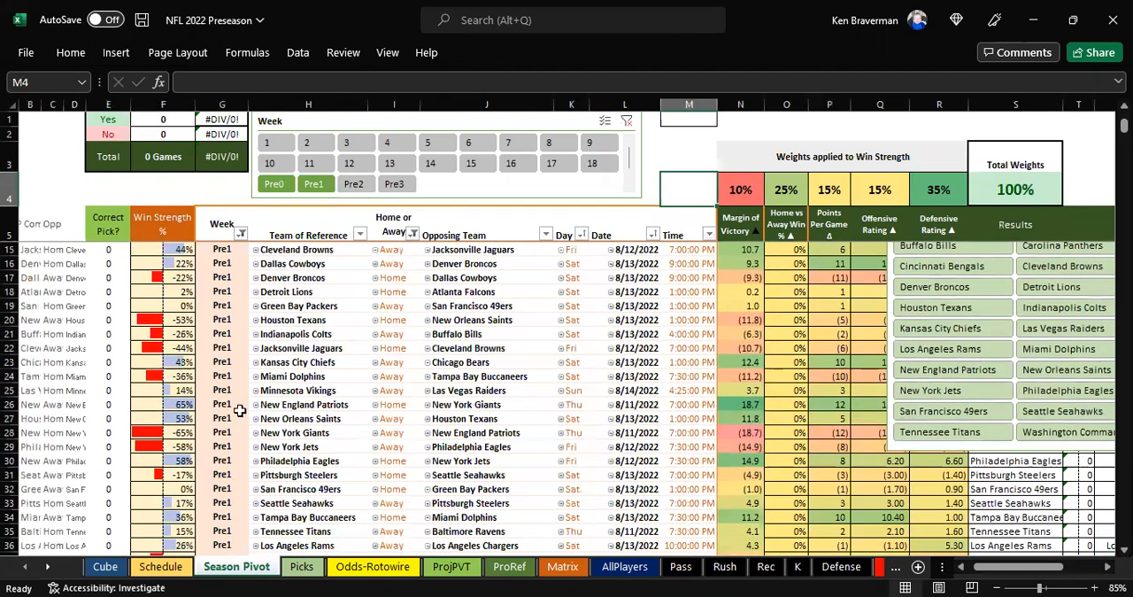
scroll(290, 393, "down", 3)
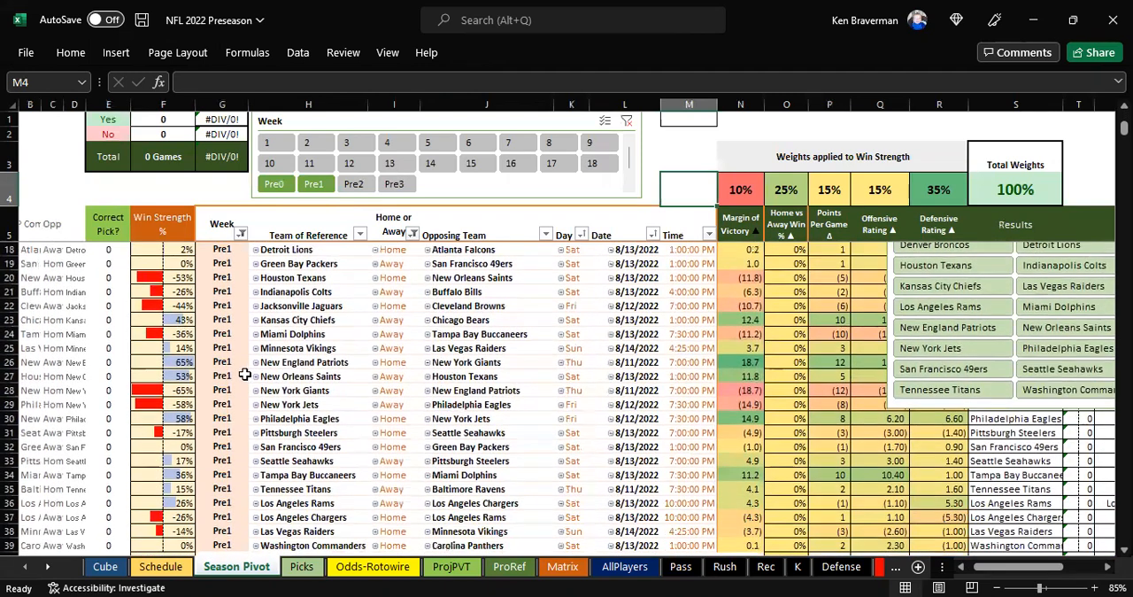
scroll(263, 390, "up", 3)
scroll(265, 391, "up", 3)
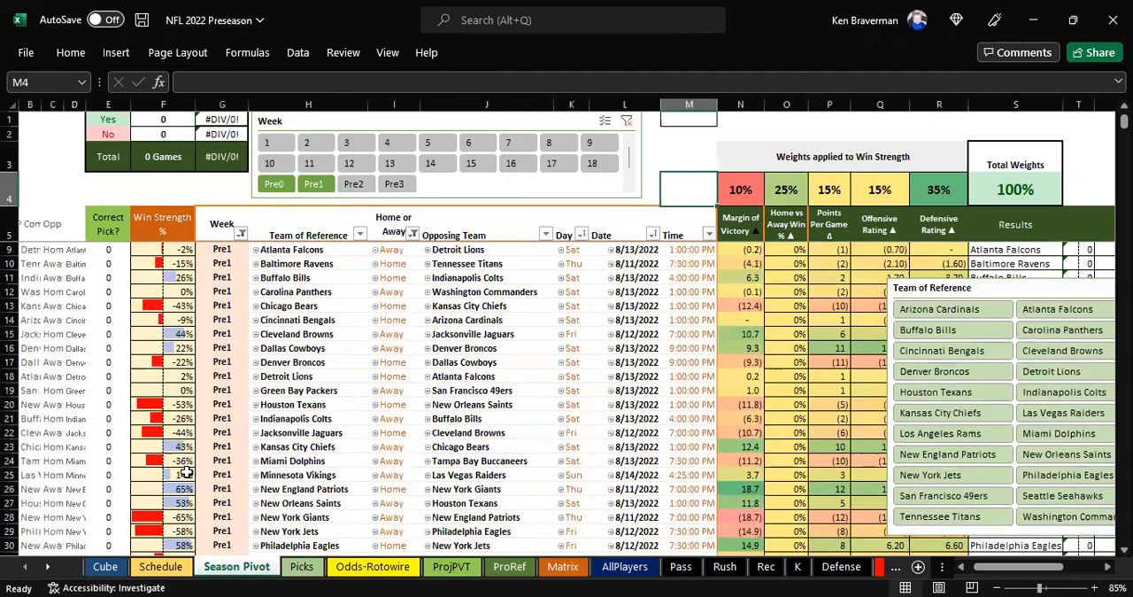
Highlight the Pre1 New England Patriots and Cleveland Browns rows from the Win Strength column to inspect their predictions
left_click_drag(181, 489, 349, 489)
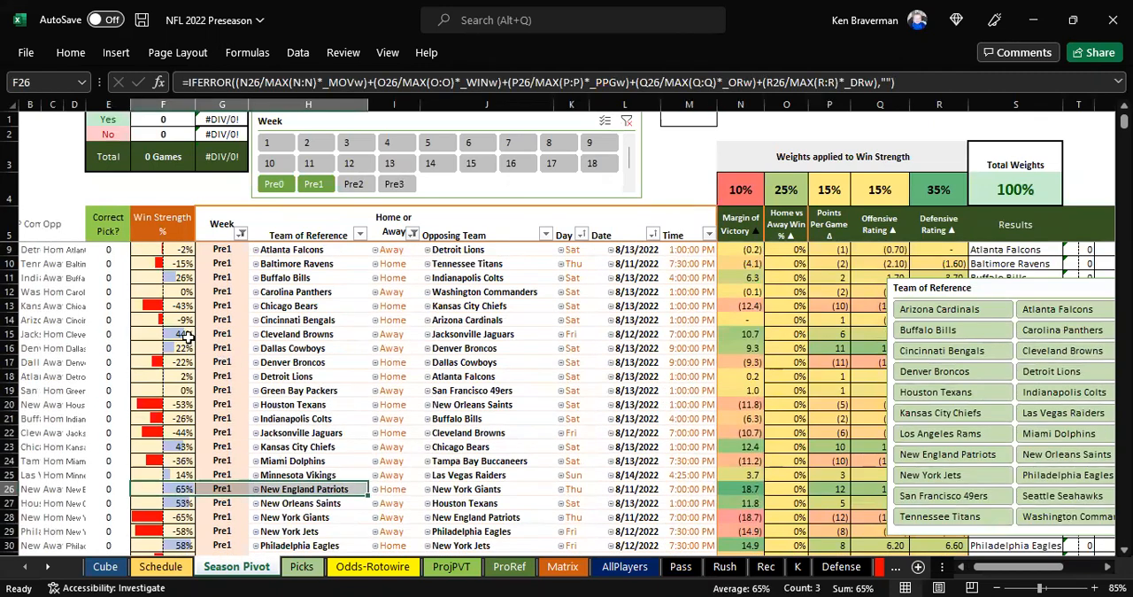
left_click_drag(181, 331, 428, 334)
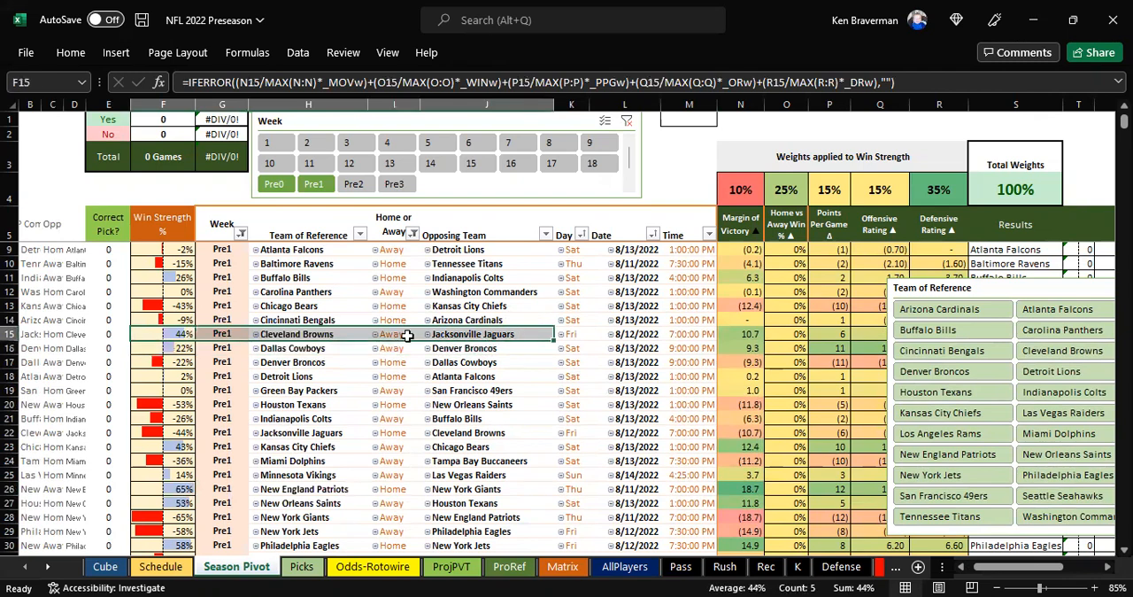
scroll(318, 380, "up", 2)
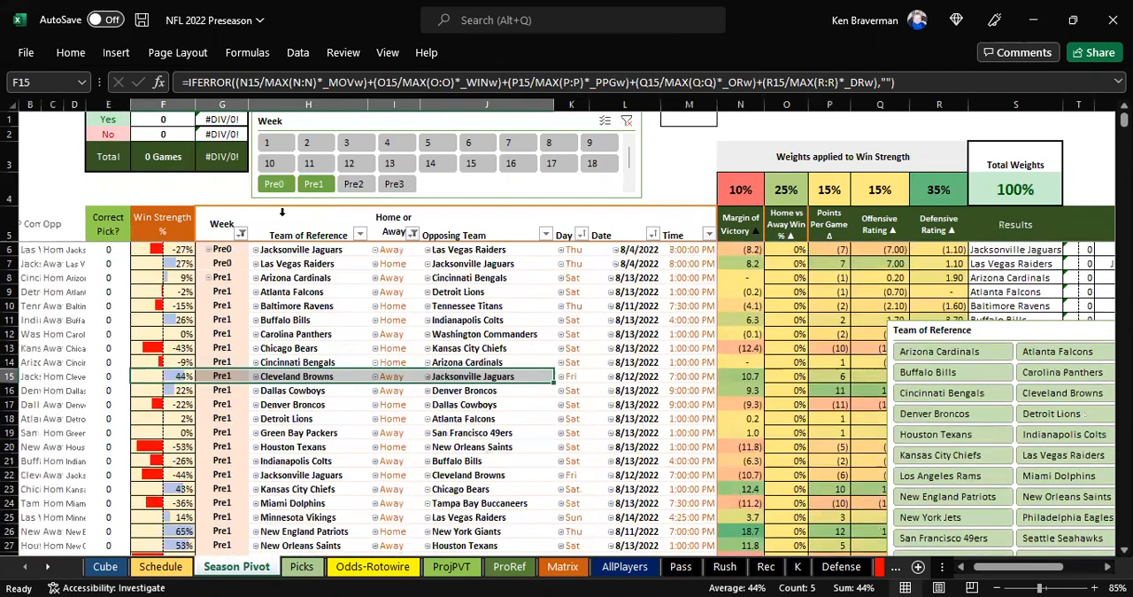
Filter the pivot table to week 1 and select a blank cell beside the Week slicer
left_click(267, 143)
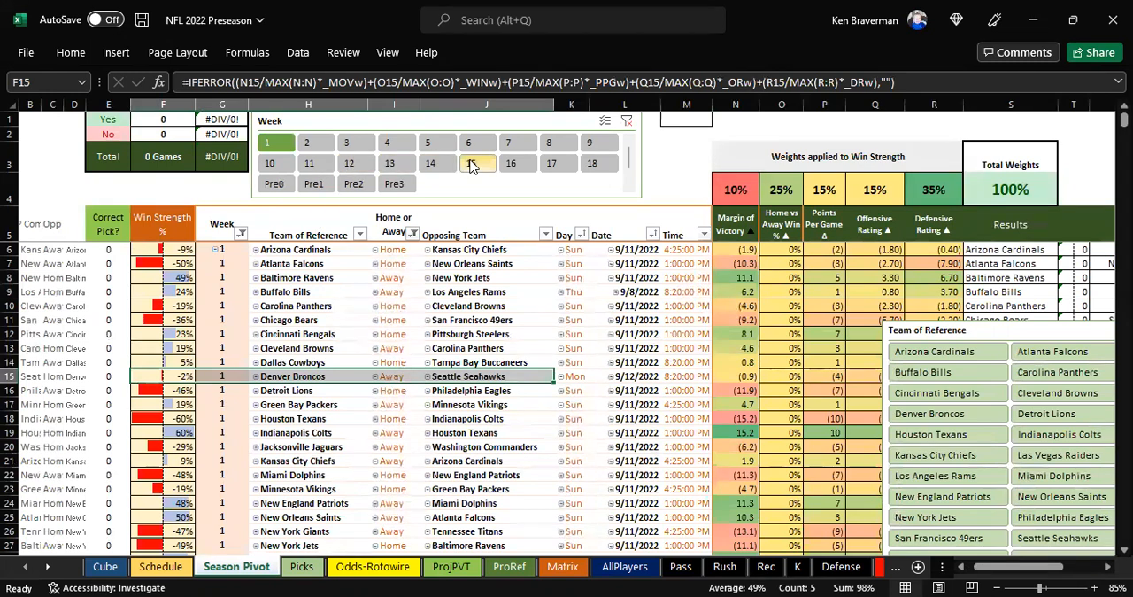
left_click(666, 165)
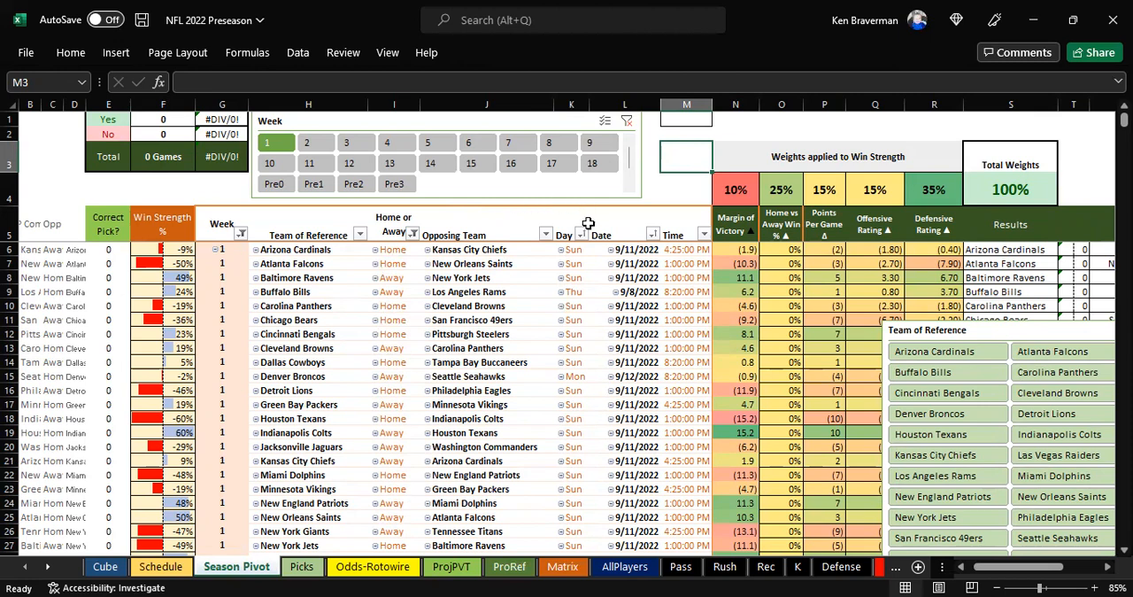
left_click(659, 175)
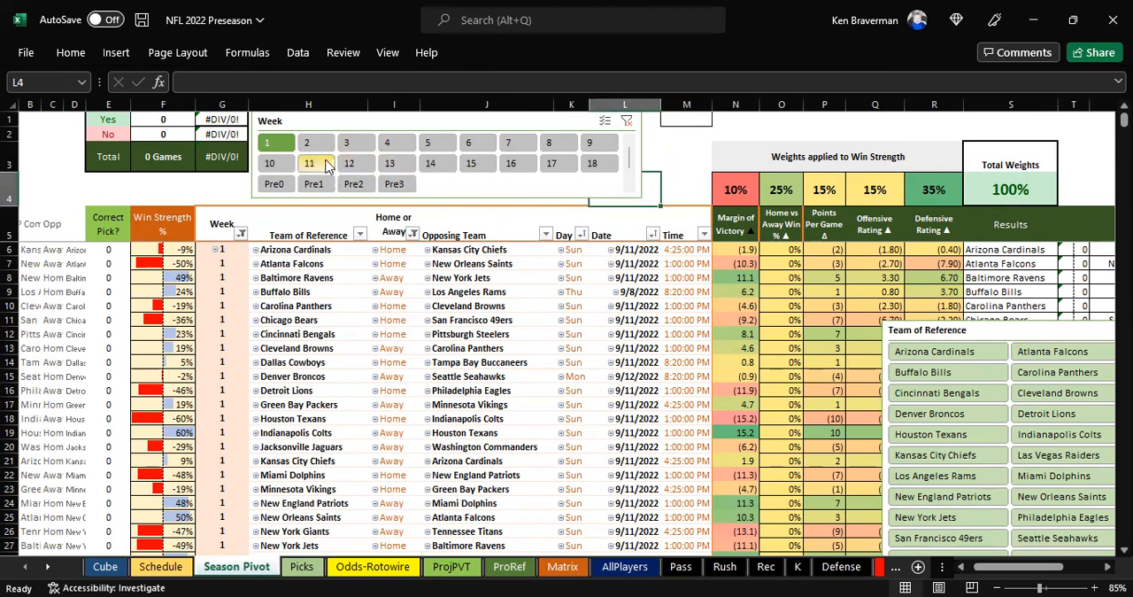
scroll(543, 409, "down", 1)
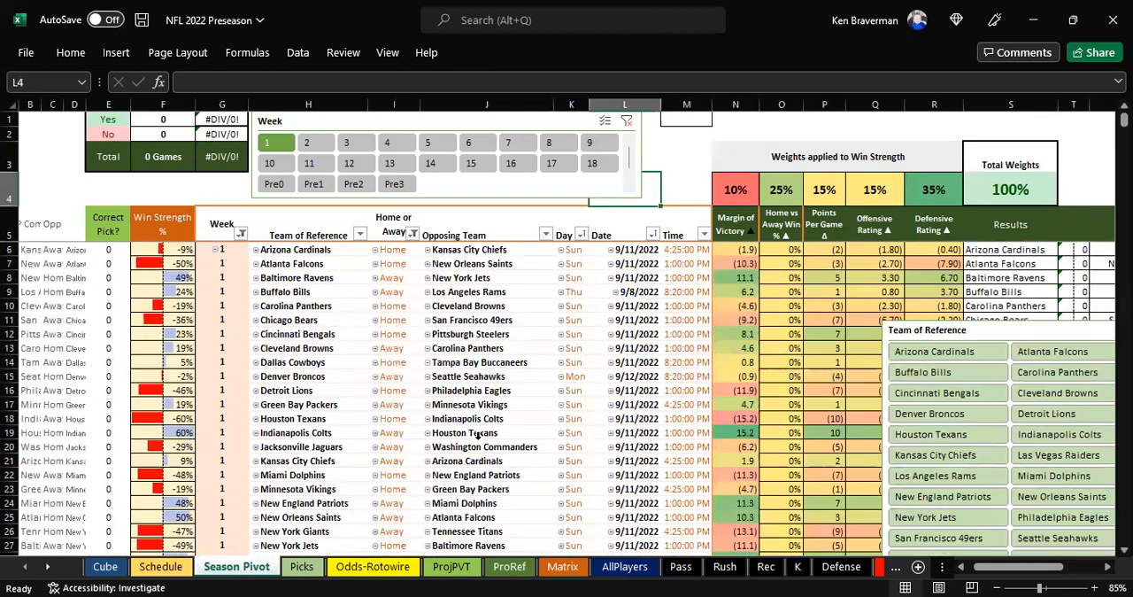
On the ProjPVT sheet, expand the Los Angeles Rams to view player contribution scores by injury status, and collapse the team again
left_click(880, 567)
left_click(335, 571)
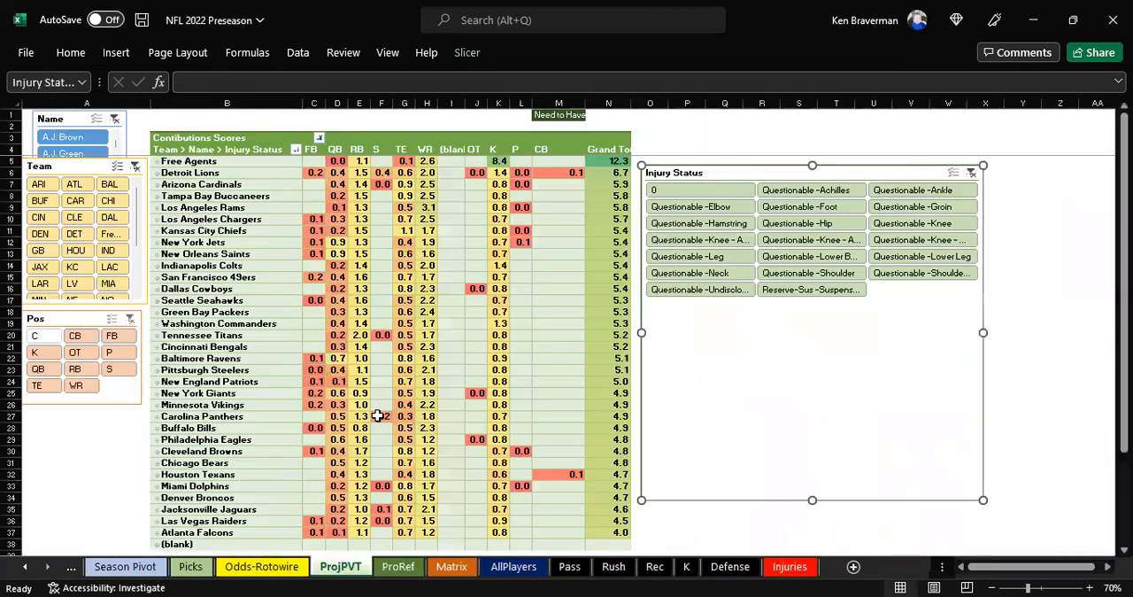
left_click(235, 210)
scroll(301, 346, "up", 1)
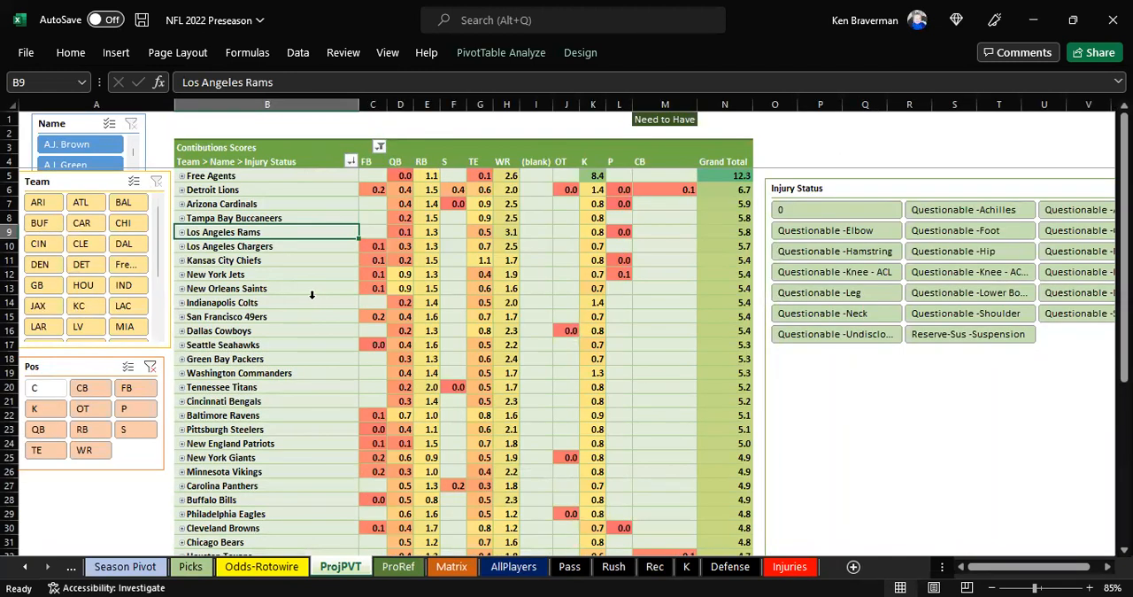
left_click(182, 232)
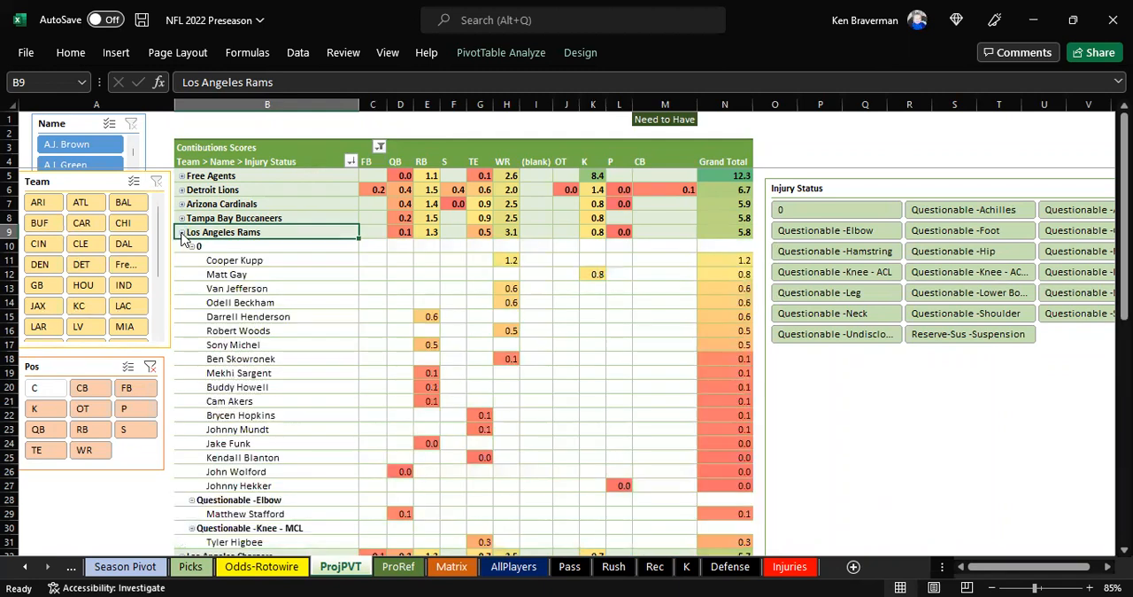
left_click(181, 232)
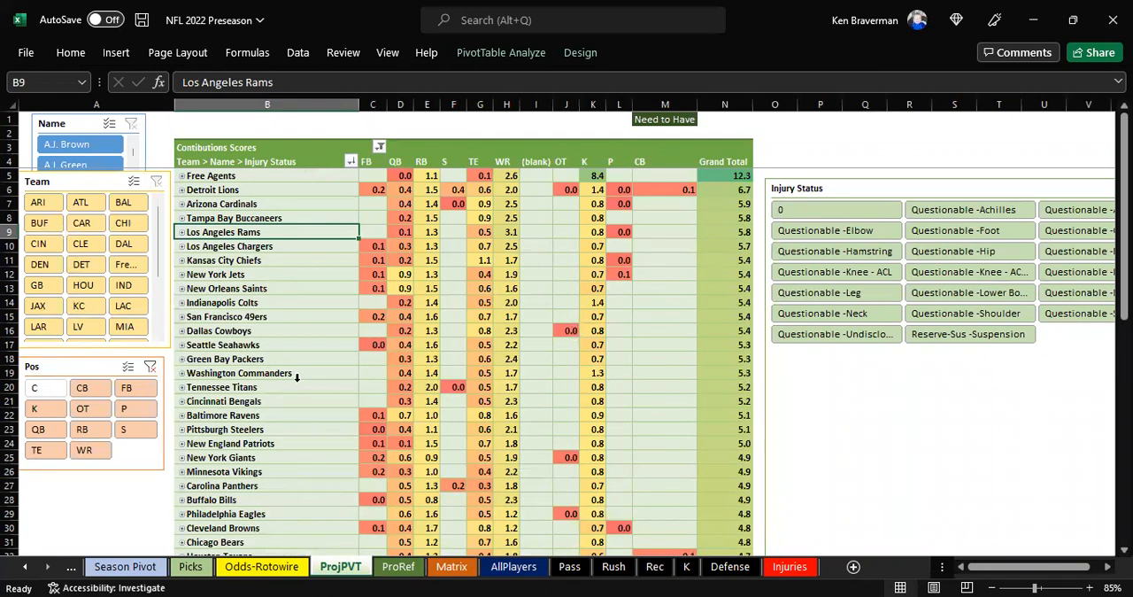
Look over the Odds-Rotowire sheet and, on the Picks sheet, move the Team of Reference slicer below the pivot table
left_click(254, 571)
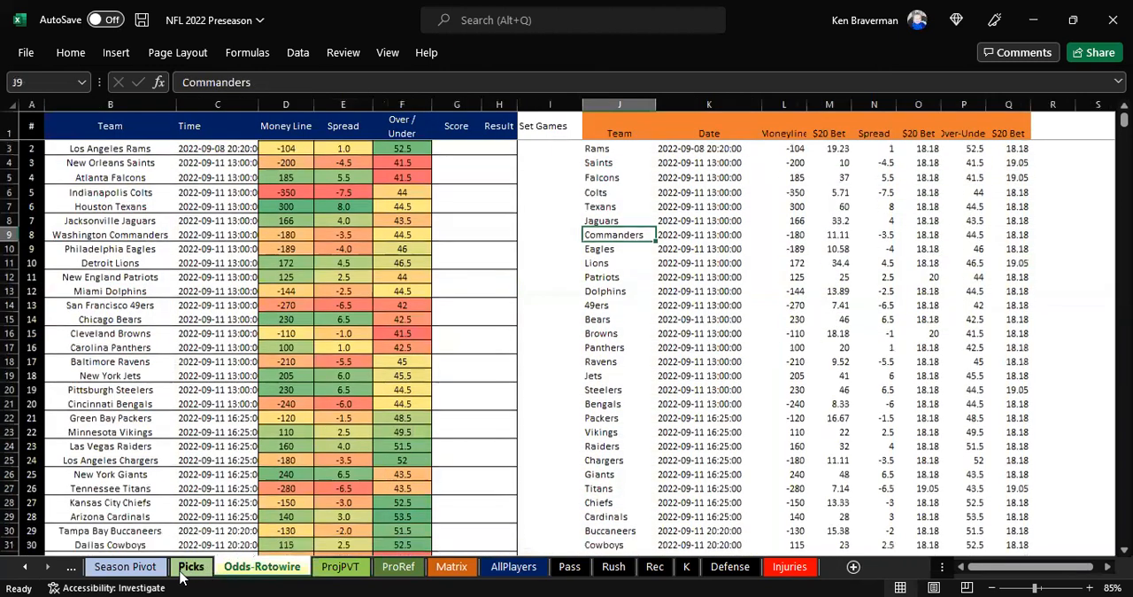
left_click(191, 568)
left_click_drag(776, 363, 709, 426)
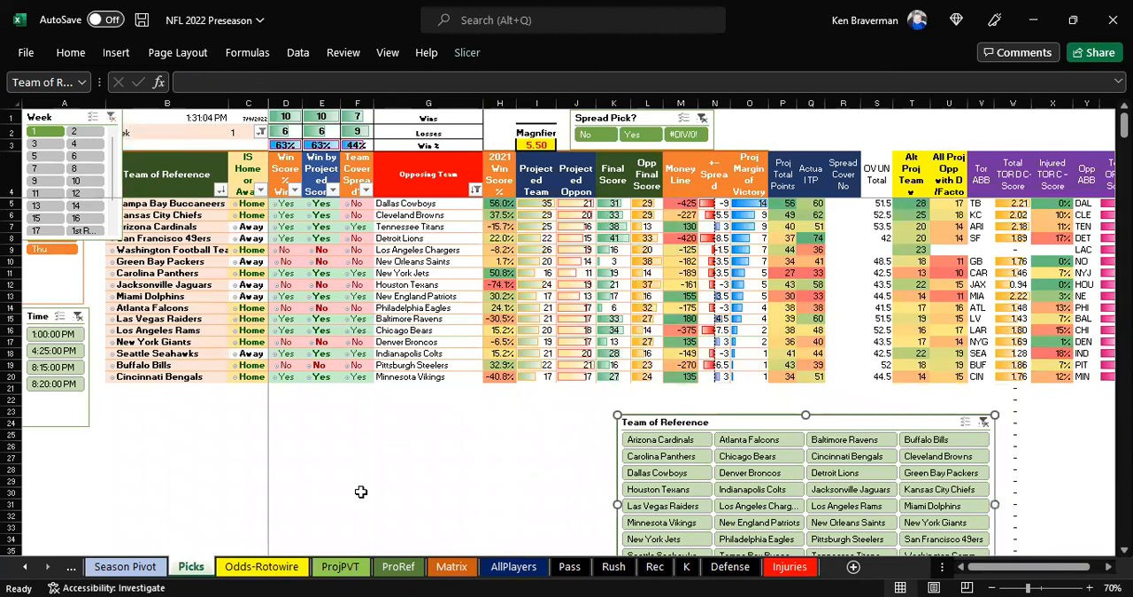
On the Season Pivot sheet, clear the Week filter and use the Team of Reference slicer to show only the Washington Commanders
left_click(111, 568)
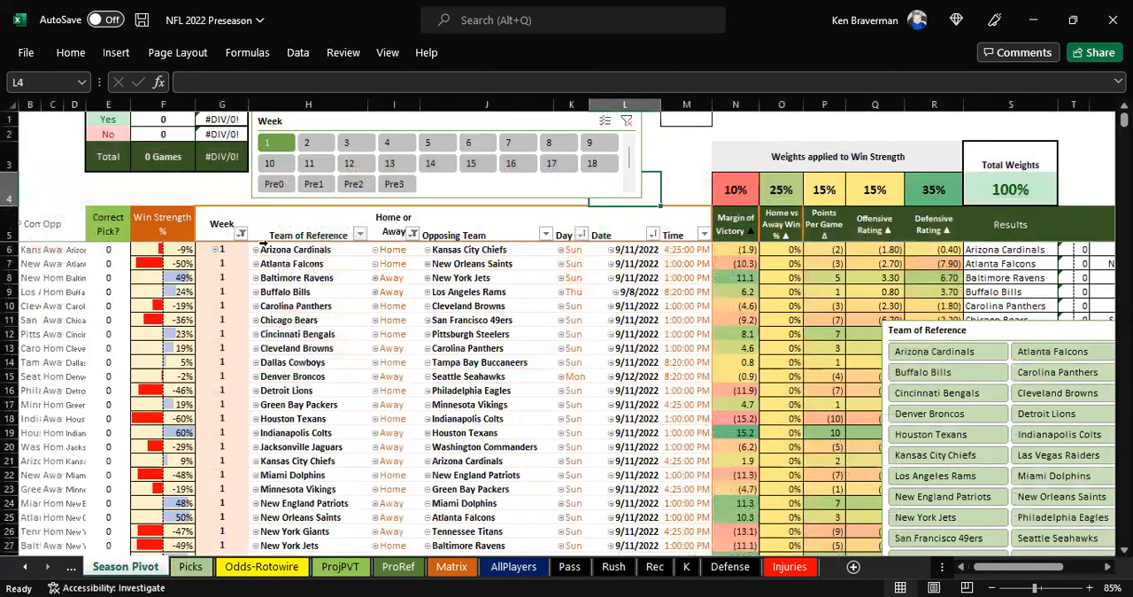
left_click(627, 122)
left_click_drag(917, 320, 610, 234)
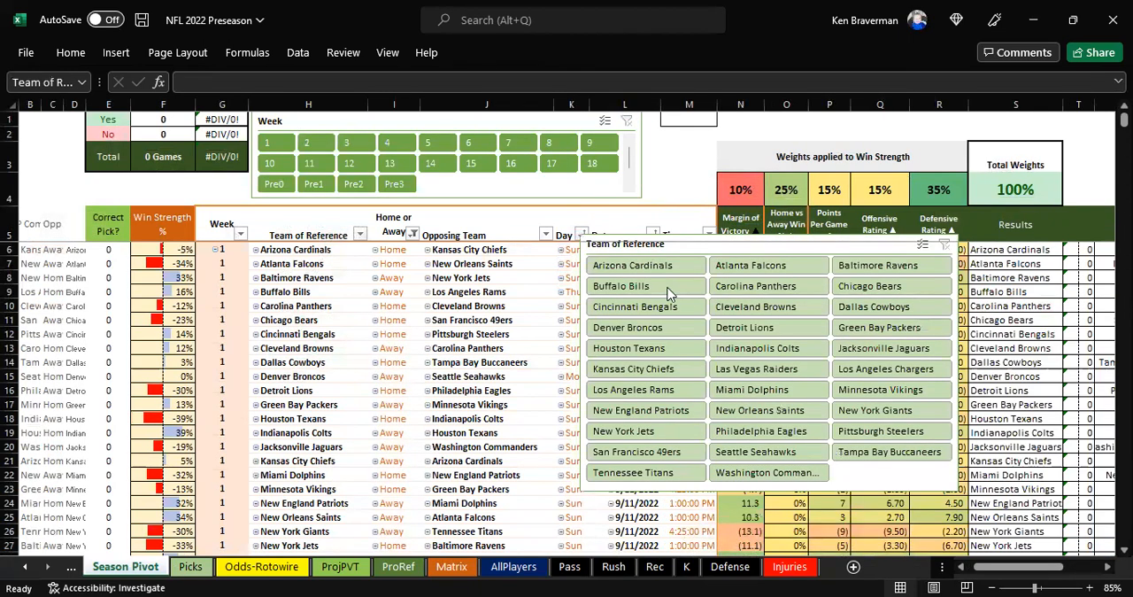
left_click(777, 478)
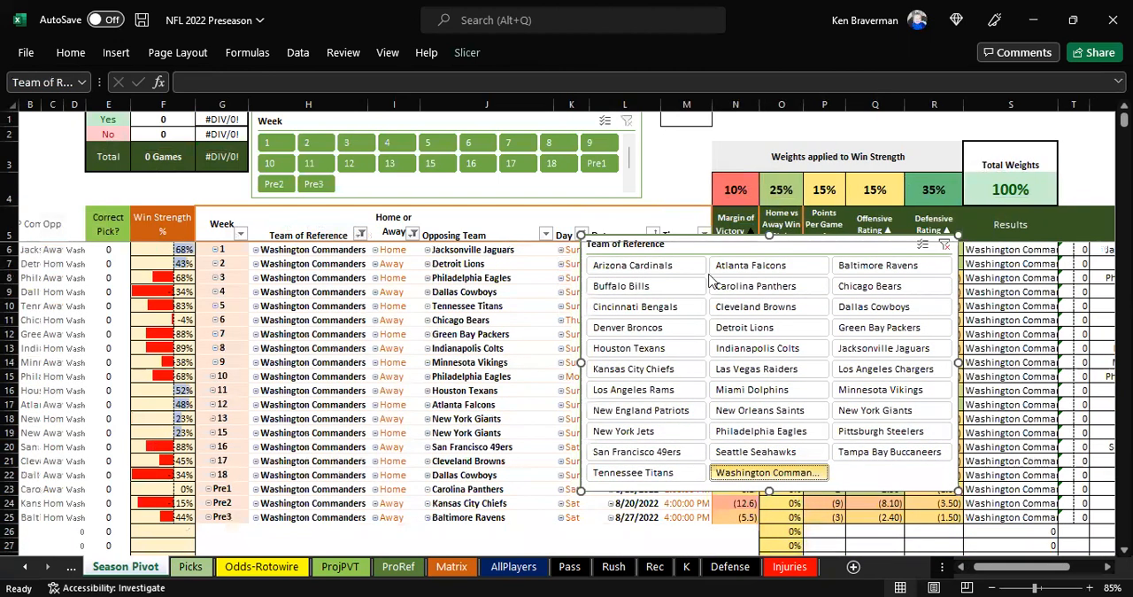
Move the Team of Reference slicer off the schedule and examine the Washington Commanders' Win Strength values, week 1 row and opponents
left_click_drag(722, 263, 1016, 271)
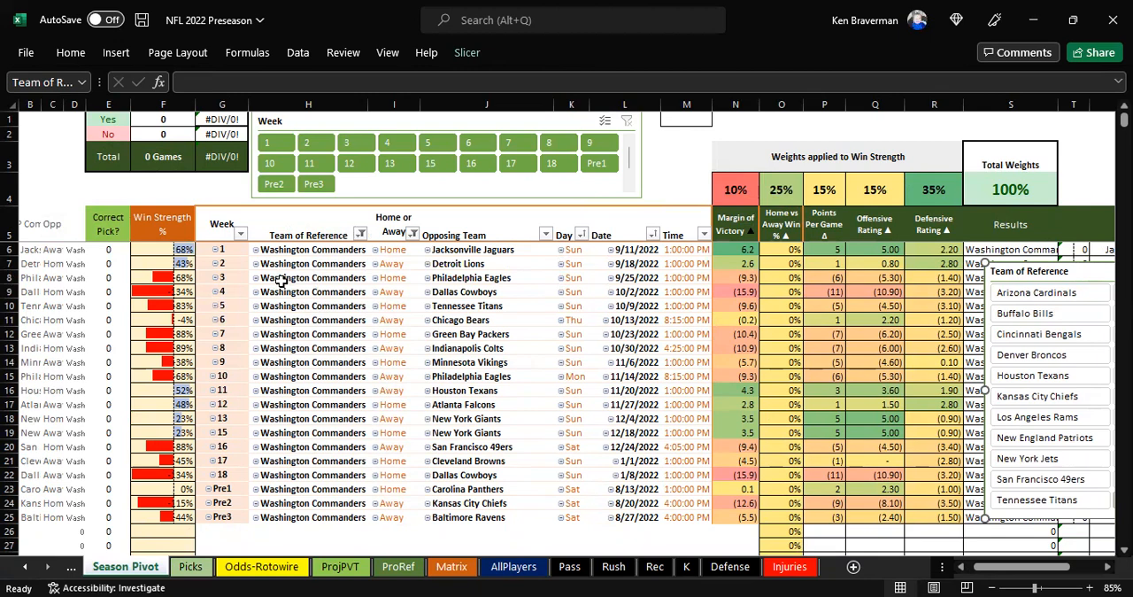
left_click_drag(177, 254, 155, 529)
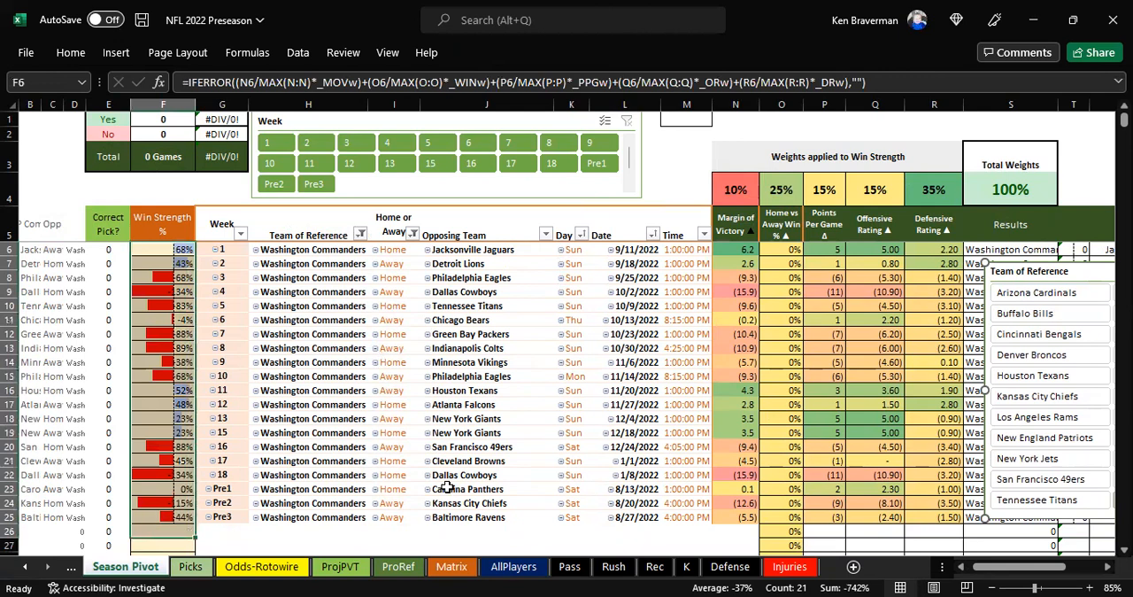
left_click(166, 253)
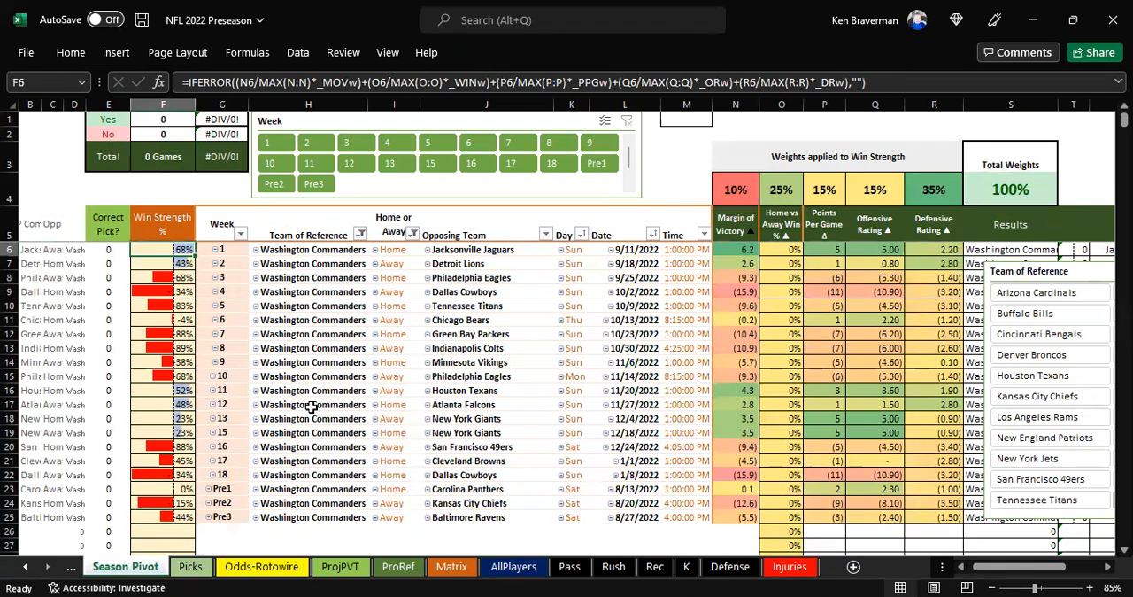
left_click(12, 249)
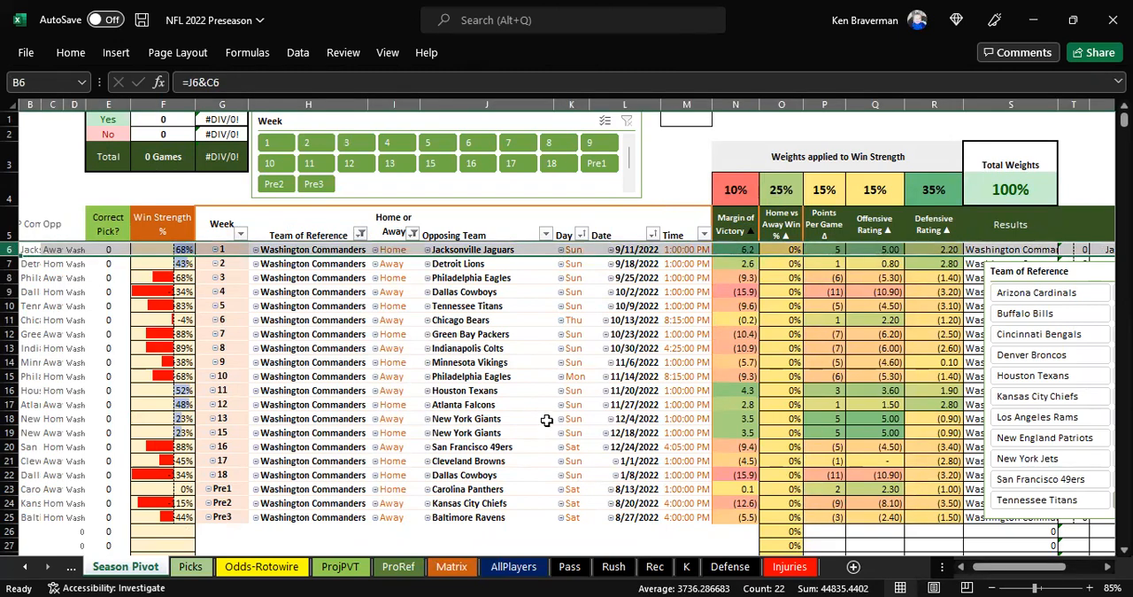
left_click(487, 251)
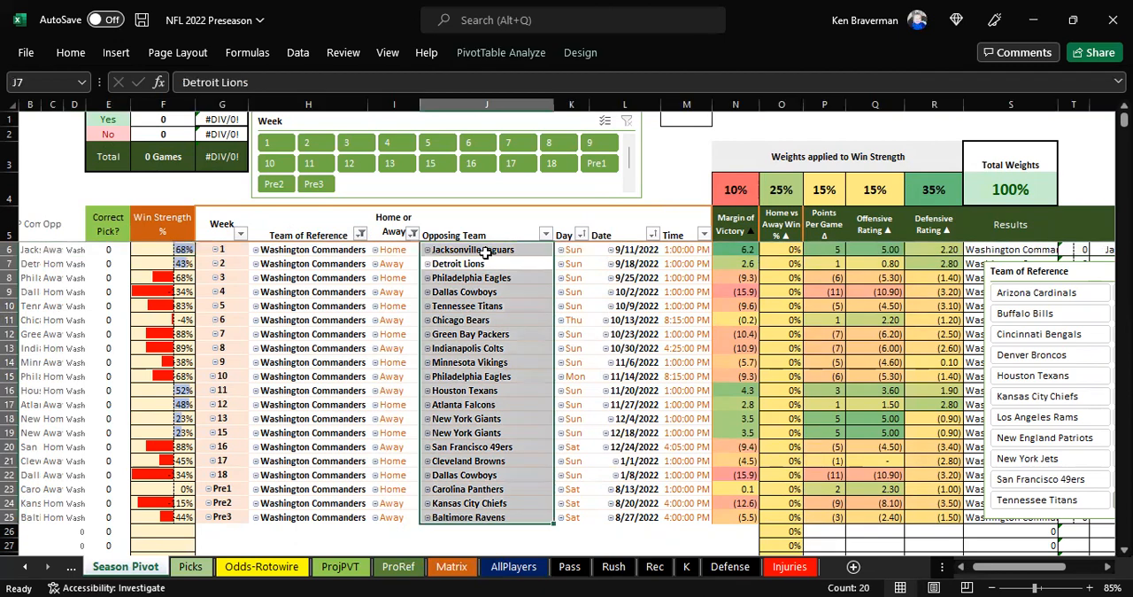
Inspect the Washington Commanders' week 4 row against the Dallas Cowboys and its Win Strength formula
scroll(255, 364, "up", 1, "ctrl")
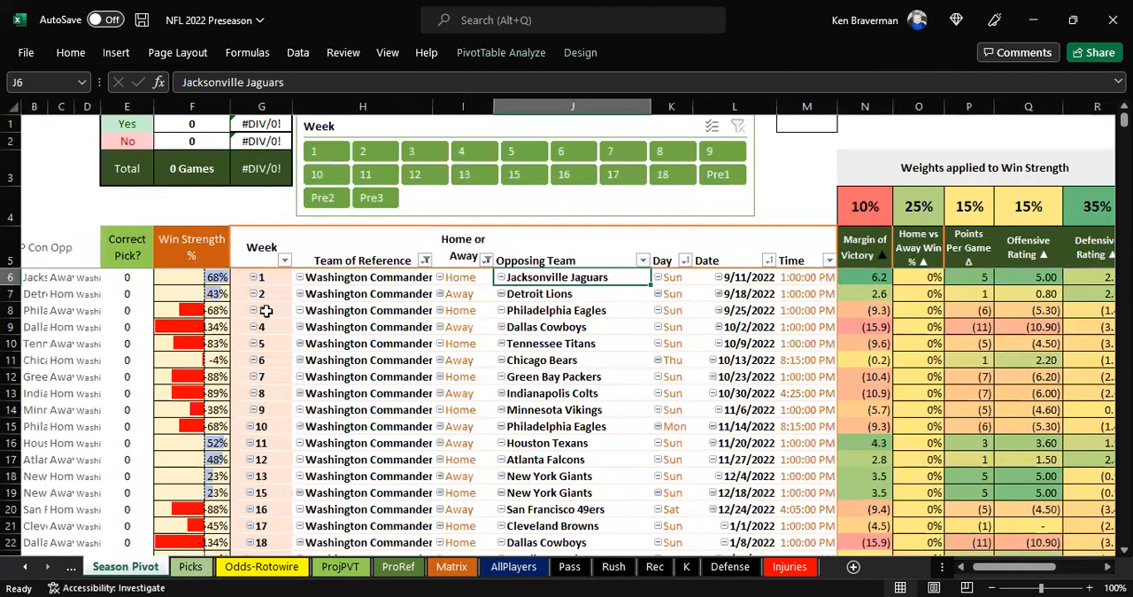
left_click(12, 327)
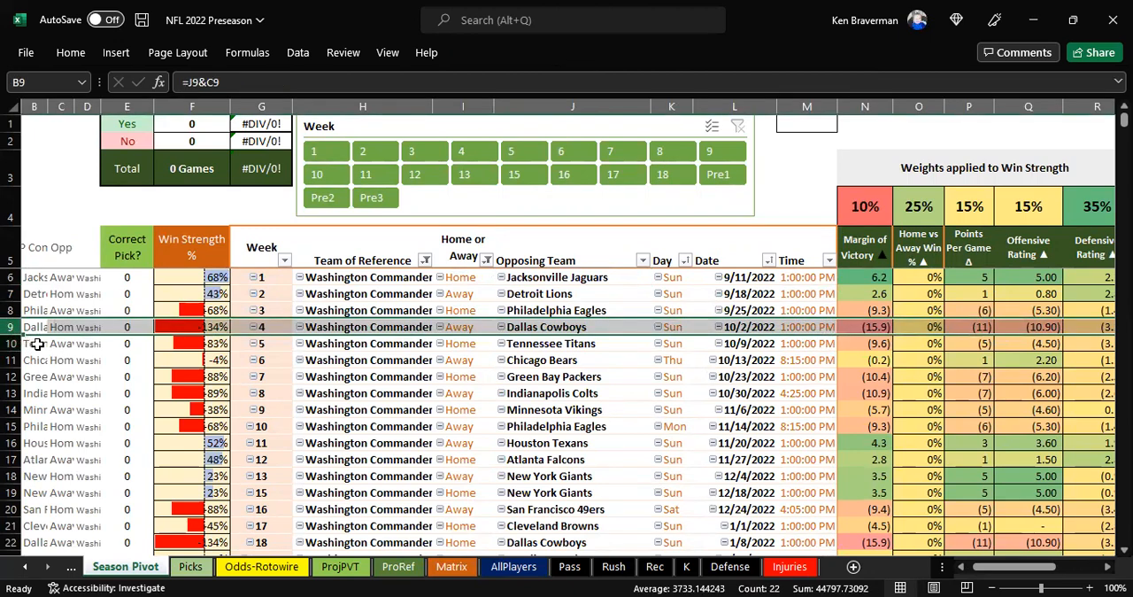
left_click(214, 326)
scroll(368, 376, "down", 1, "ctrl")
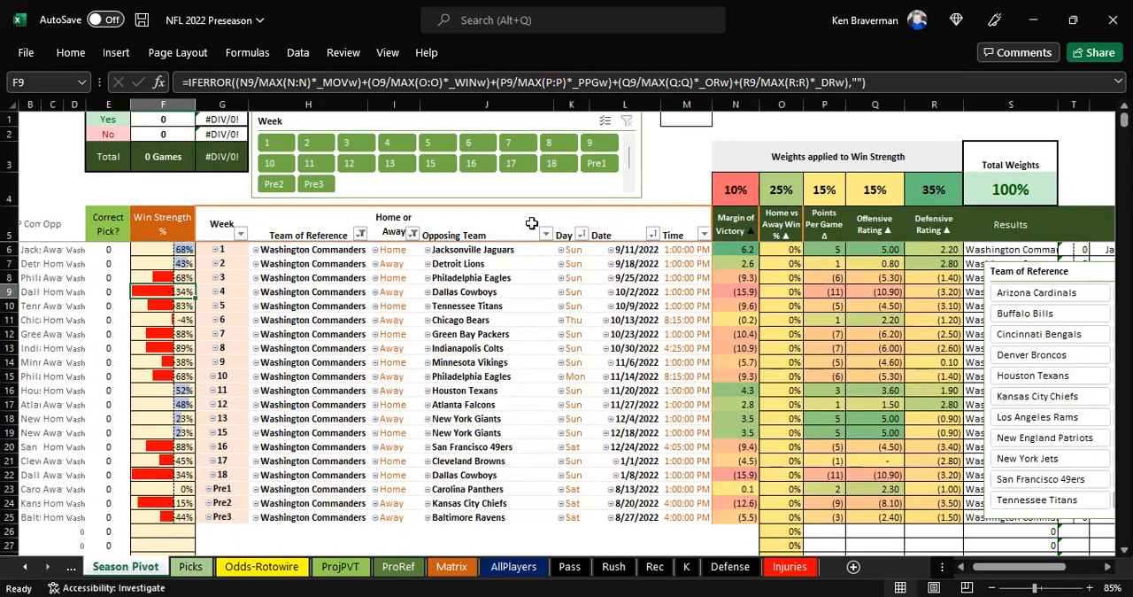
Bring the Team of Reference slicer back over the schedule and filter the pivot table to the New York Giants
left_click_drag(1010, 271, 695, 222)
left_click(788, 353)
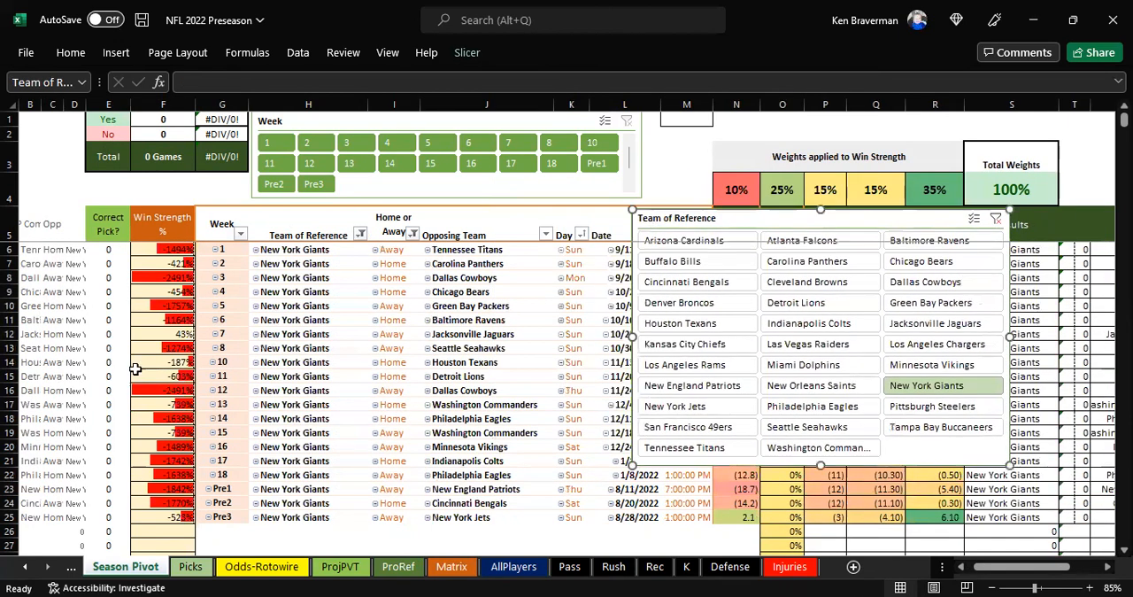
left_click_drag(766, 234, 791, 269)
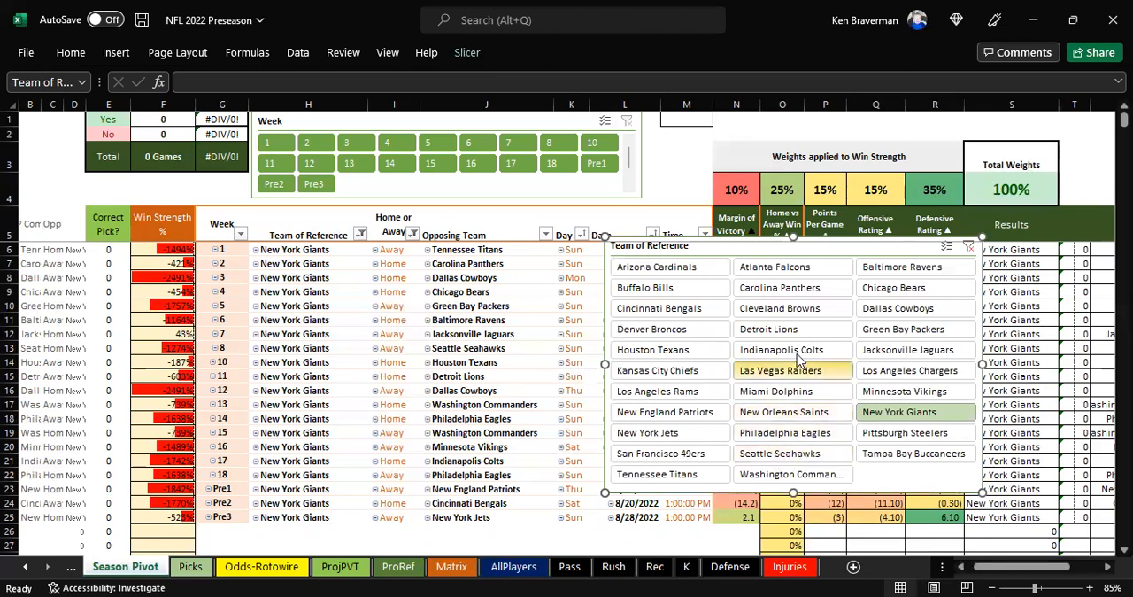
Filter the pivot table to the Cincinnati Bengals and inspect the Win Strength cells for weeks 1 and 13
left_click(660, 308)
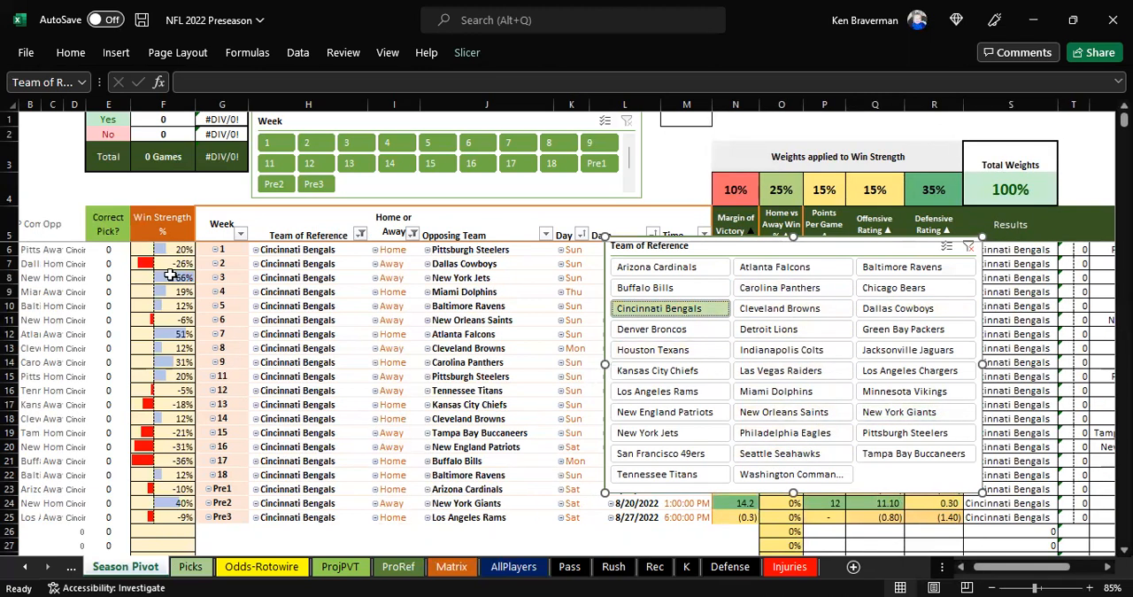
left_click(171, 251)
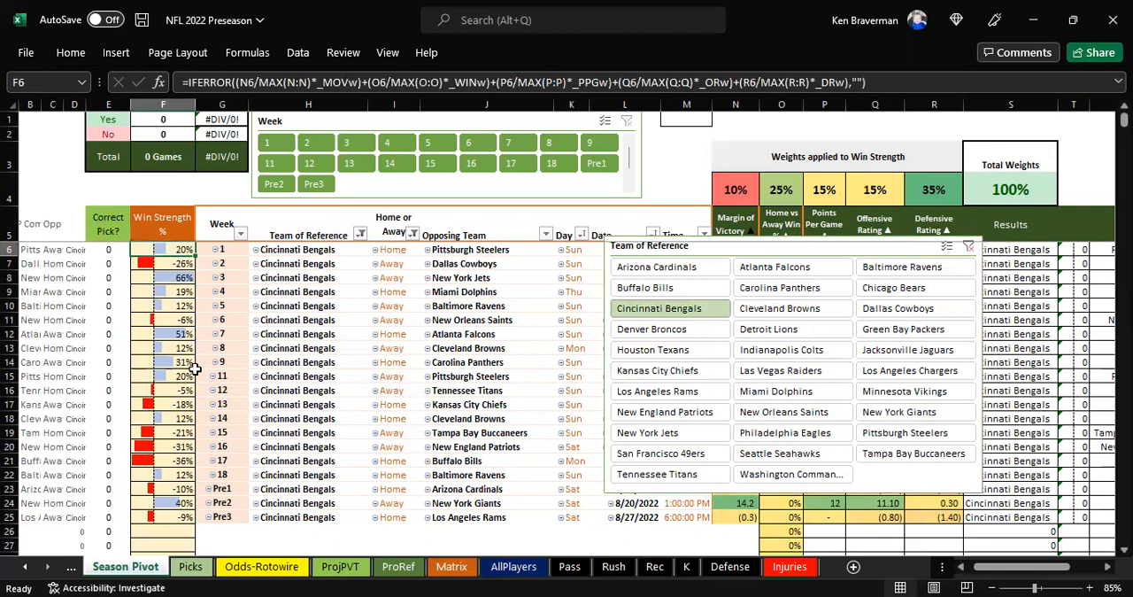
left_click(156, 403)
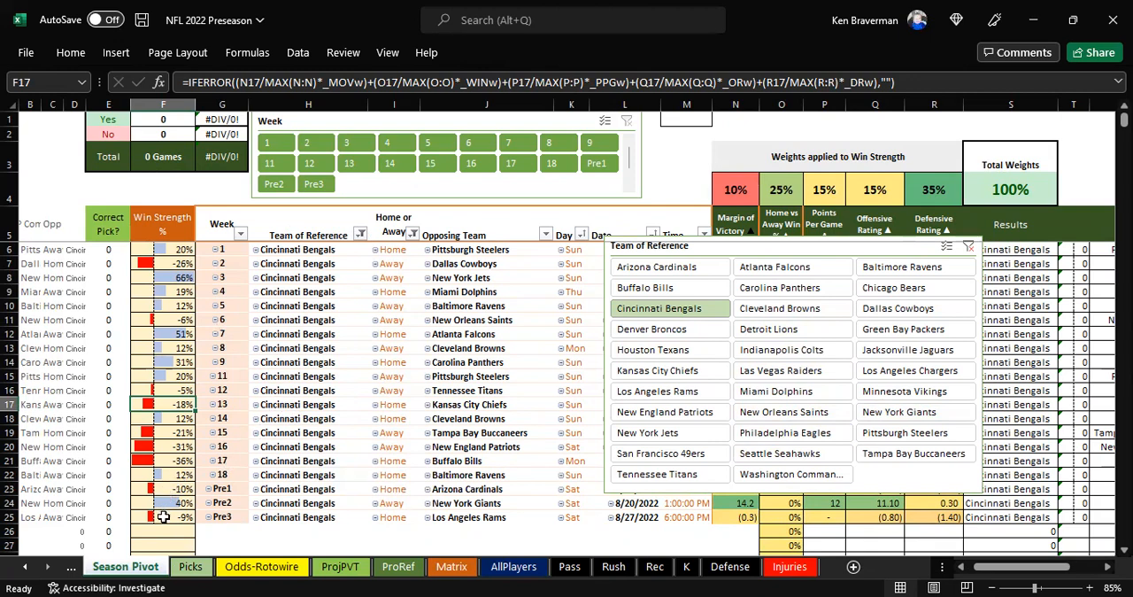
Highlight the Bengals' Pre1 to Pre3 weeks and filter the pivot table to regular-season weeks 1 through 18 only
left_click_drag(232, 489, 232, 518)
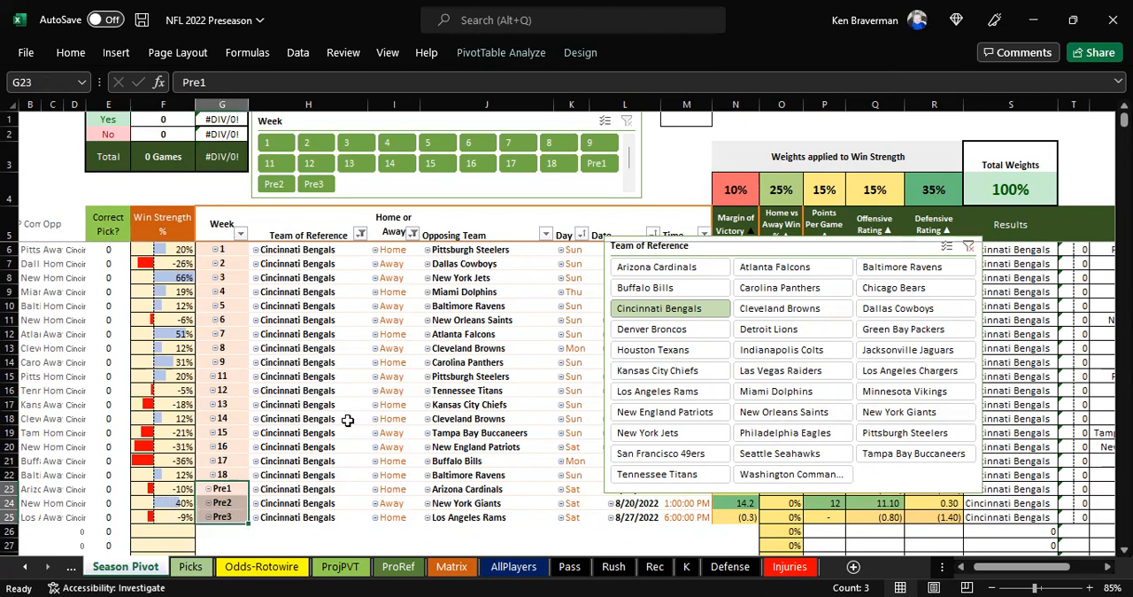
left_click_drag(558, 195, 306, 193)
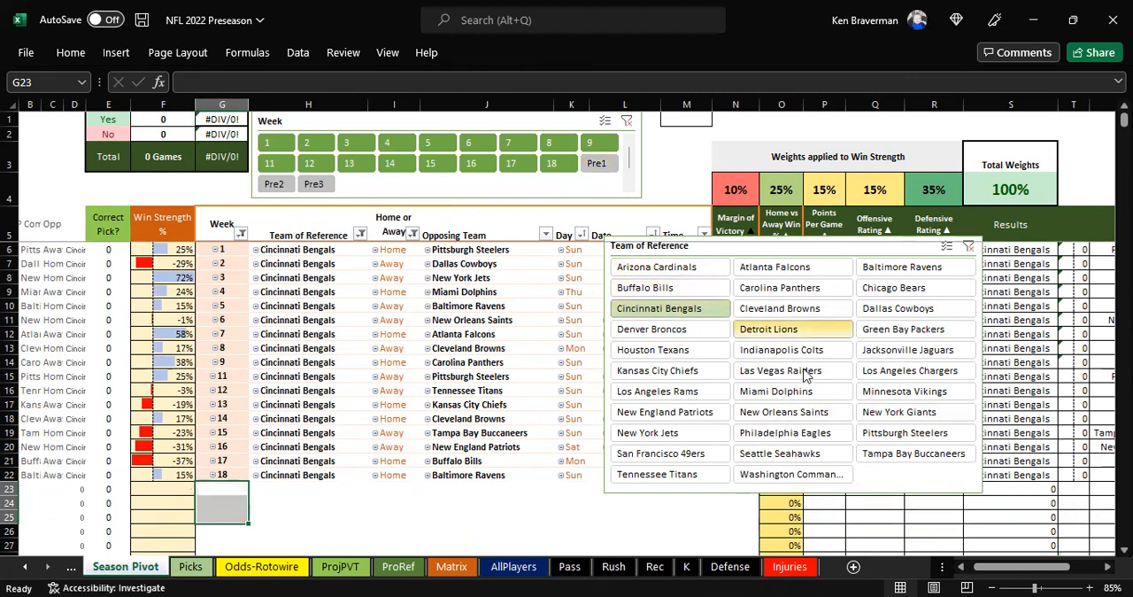
Filter the pivot table in turn to the Detroit Lions, New York Giants and Los Angeles Chargers, and clear the team and week filters
left_click(309, 520)
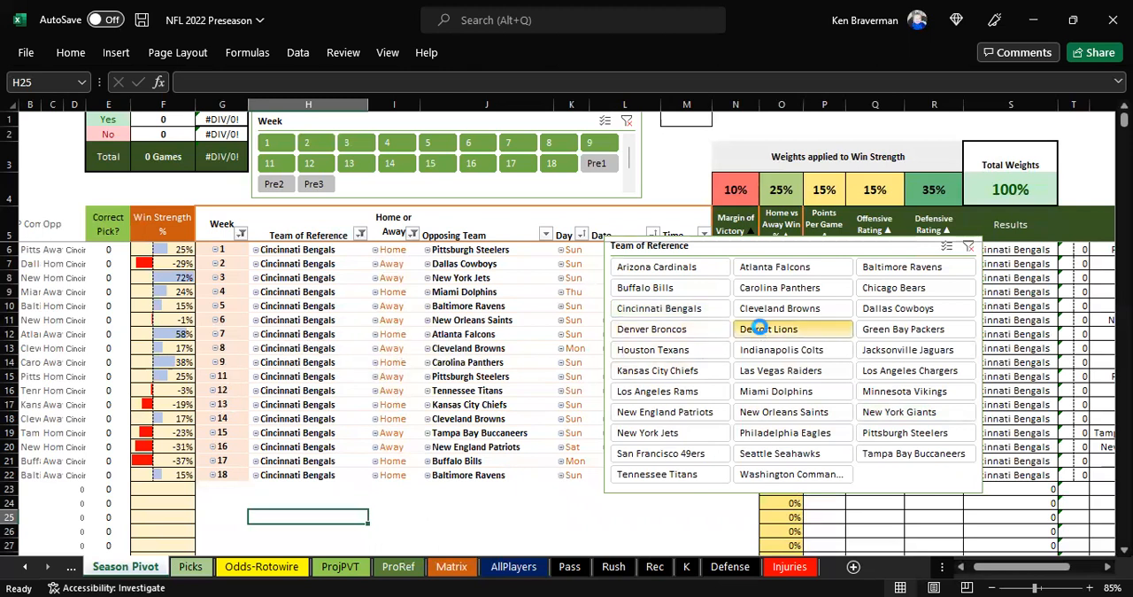
left_click(767, 328)
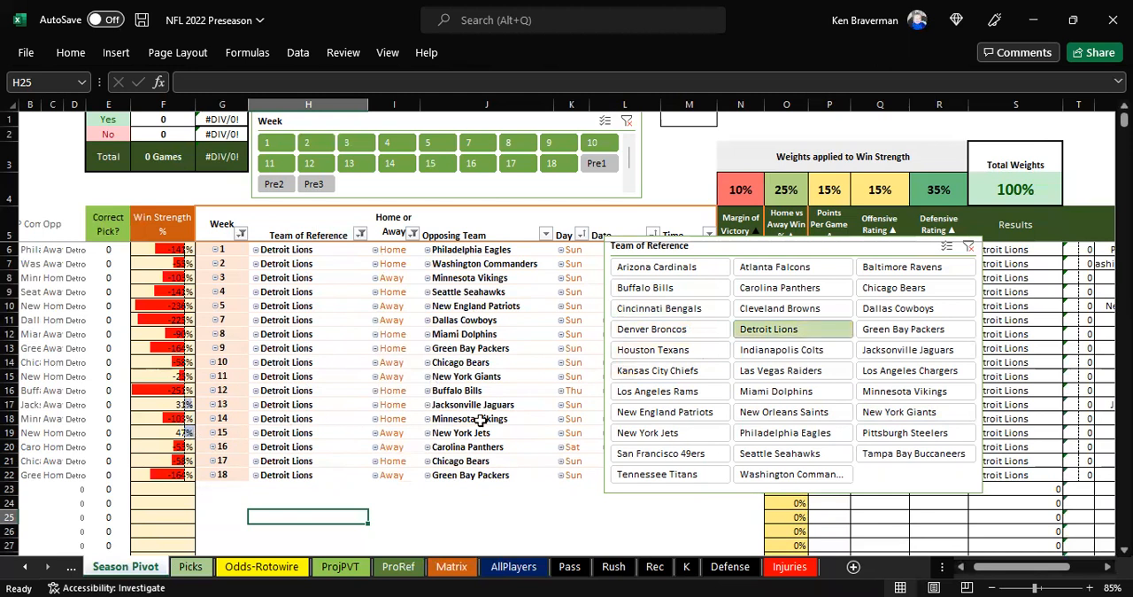
left_click(883, 409)
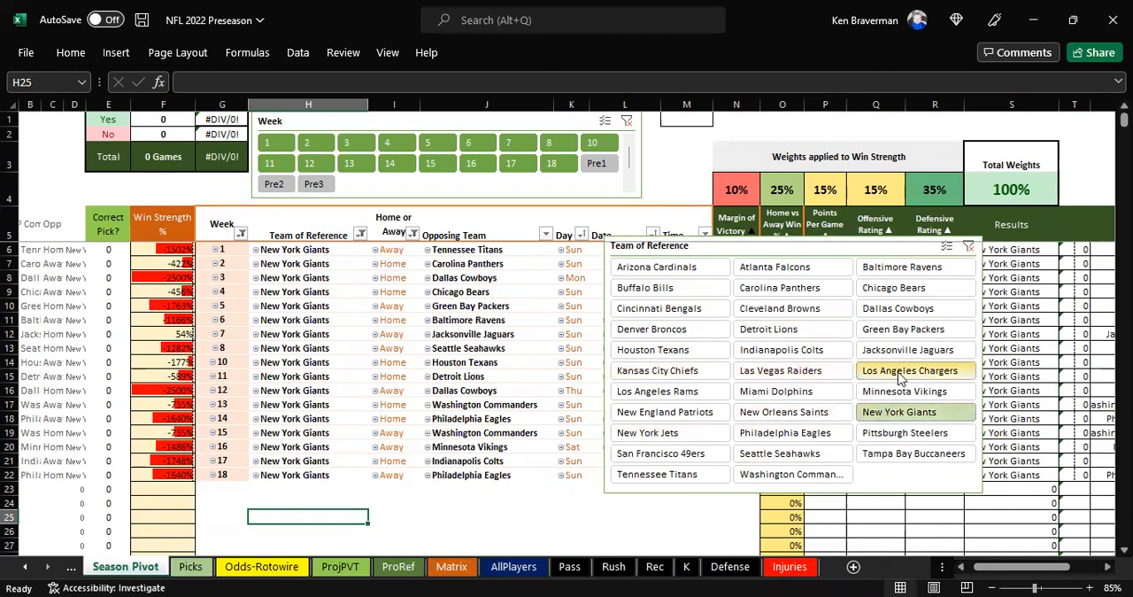
left_click(898, 373)
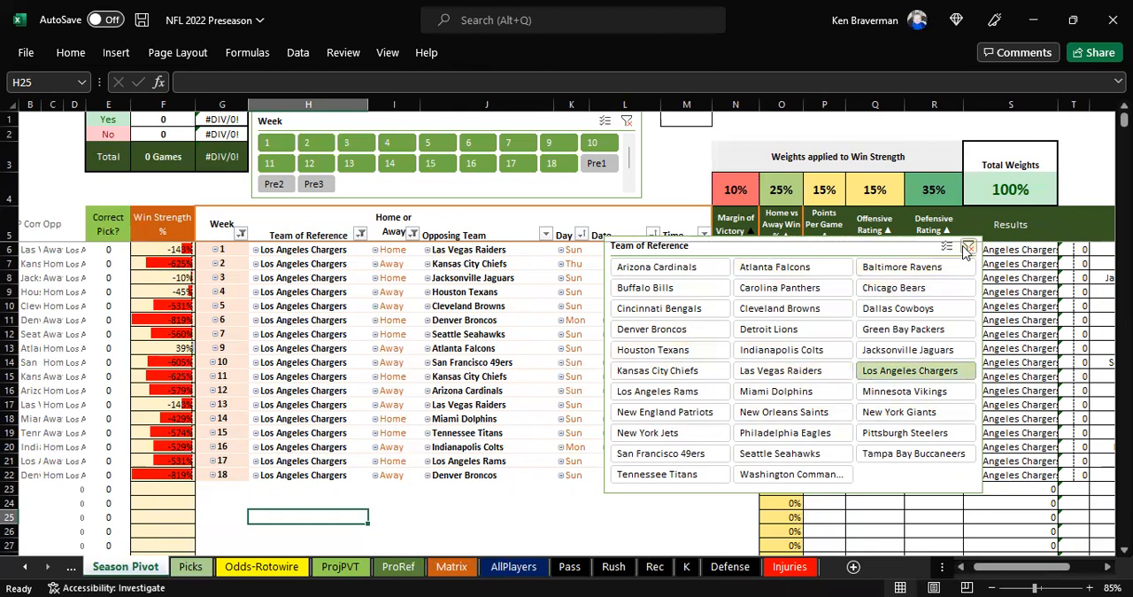
left_click_drag(680, 255, 856, 301)
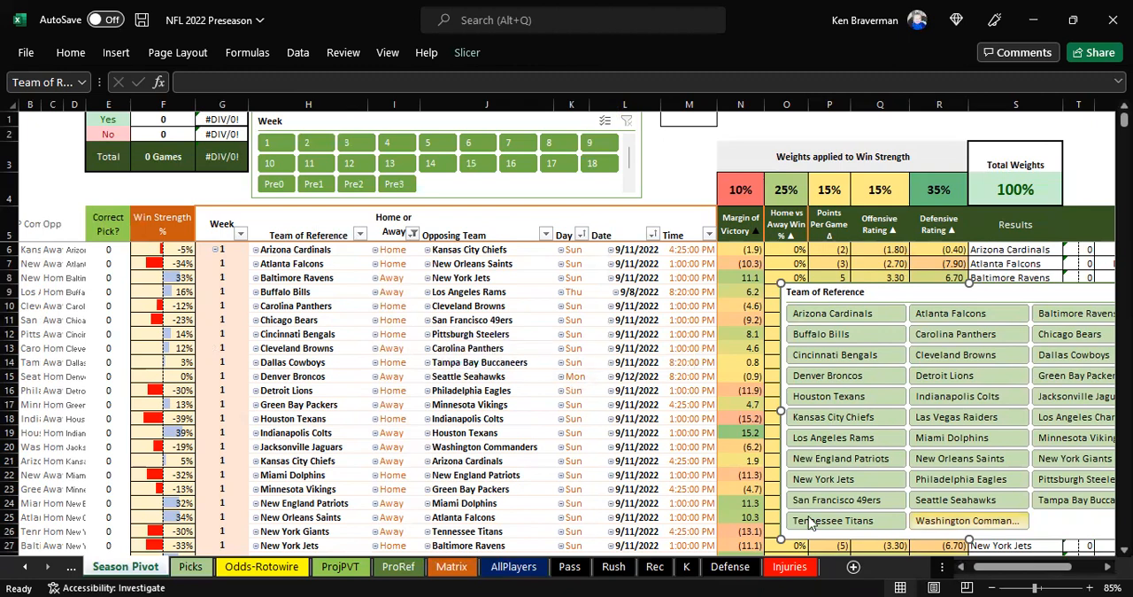
On the Picks sheet, filter the picks to week 13 and to weeks 13 through the first playoff round, and clear the Week filter
left_click(195, 568)
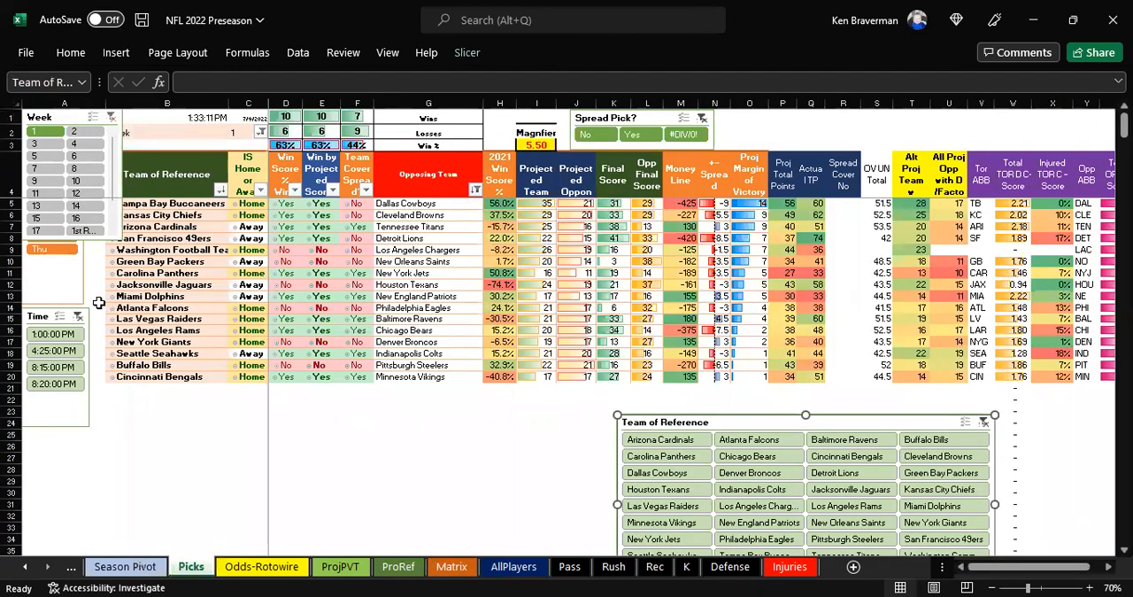
left_click(75, 280)
left_click(60, 209)
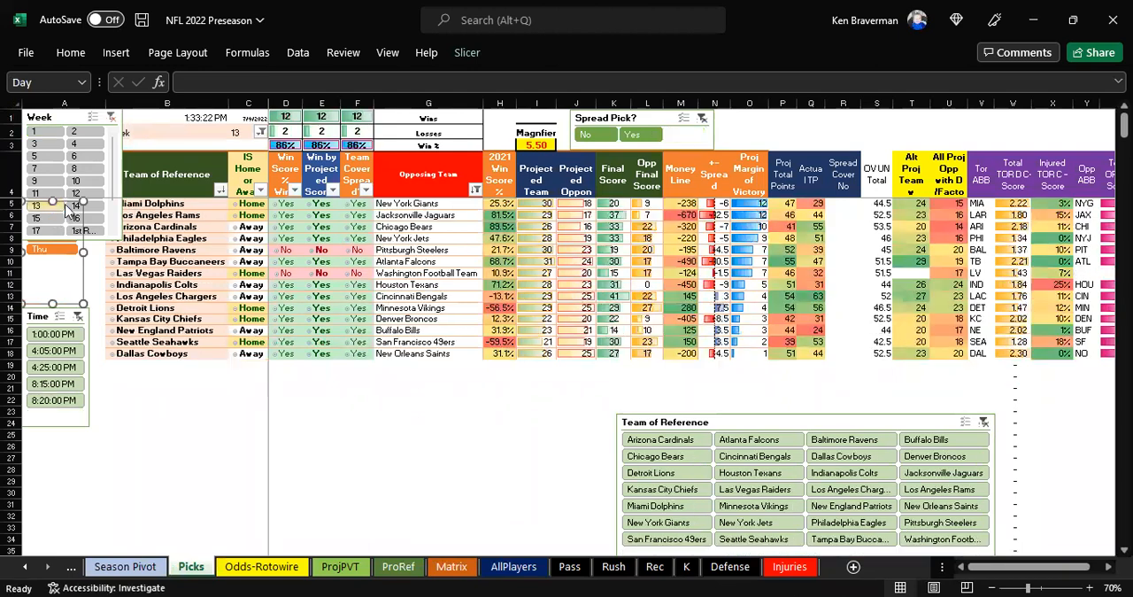
left_click(82, 229, "shift")
left_click(110, 118)
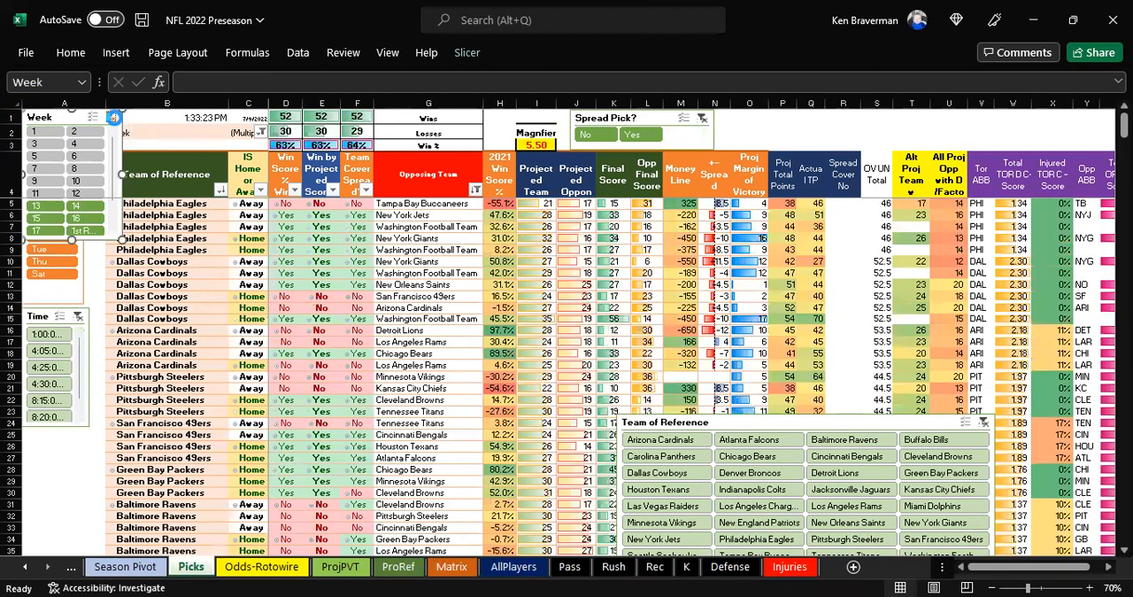
Move the Day slicer below the Time slicer and back up to just beneath the Week slicer
left_click(75, 303)
left_click_drag(74, 303, 121, 526)
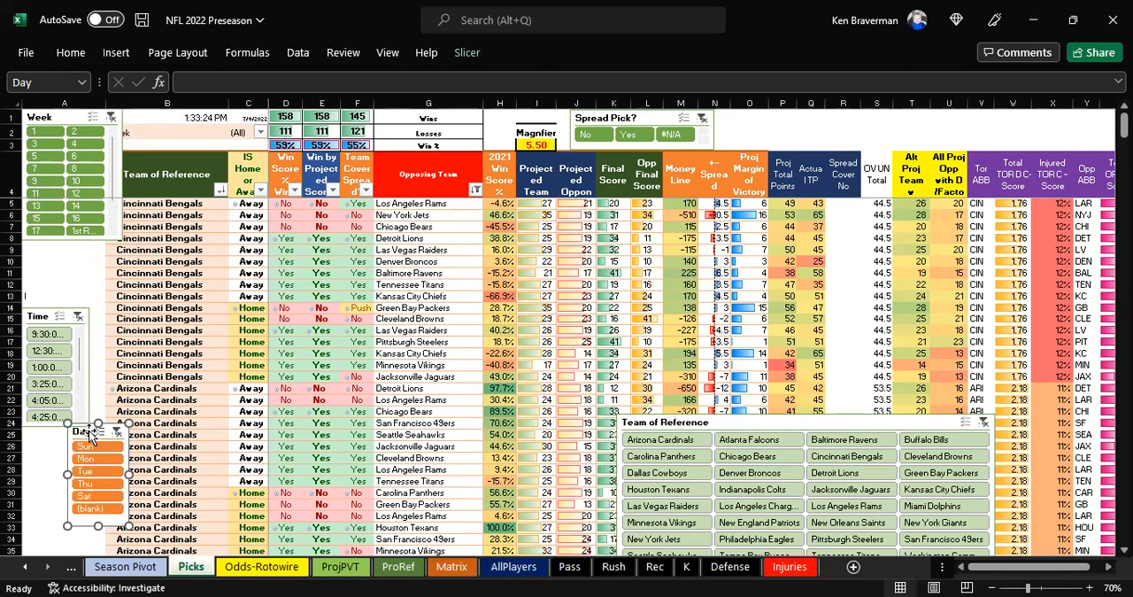
left_click_drag(86, 432, 53, 256)
left_click_drag(51, 249, 30, 250)
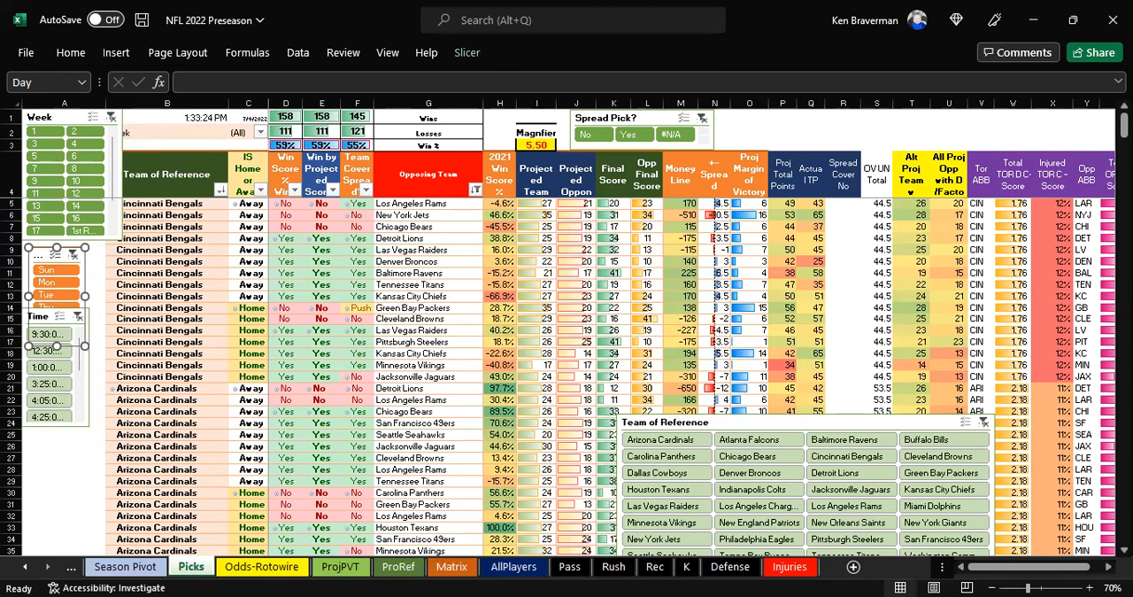
Switch to the MLB 7-9 workbook and hide columns M through Q, from Final Runs to Total ROI, on the Pivots sheet
key("alt+Tab")
scroll(385, 372, "down", 1)
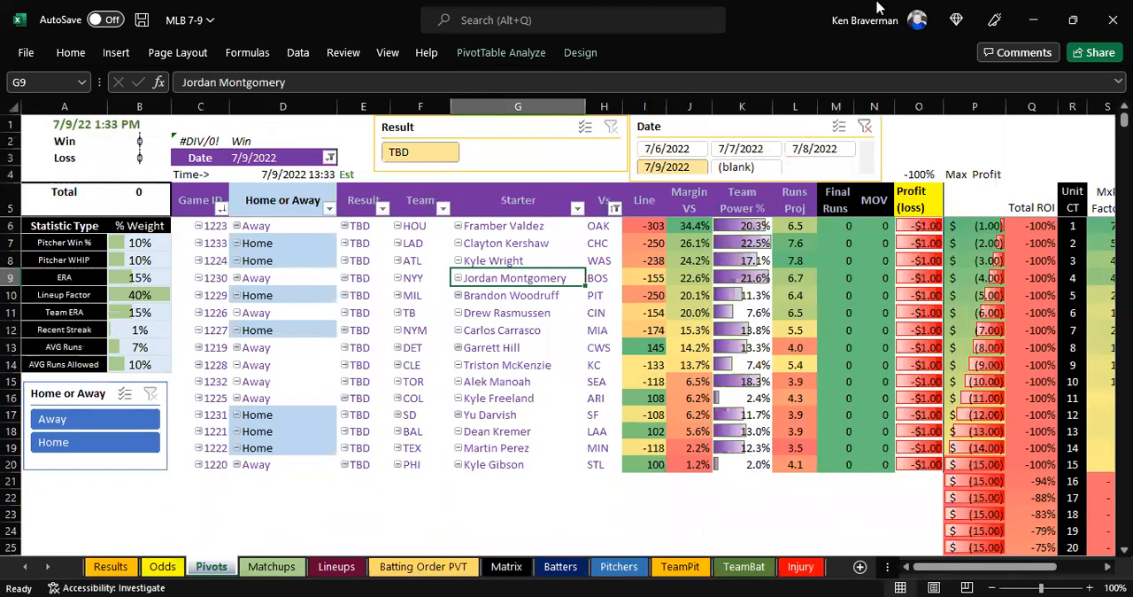
left_click_drag(836, 106, 1031, 111)
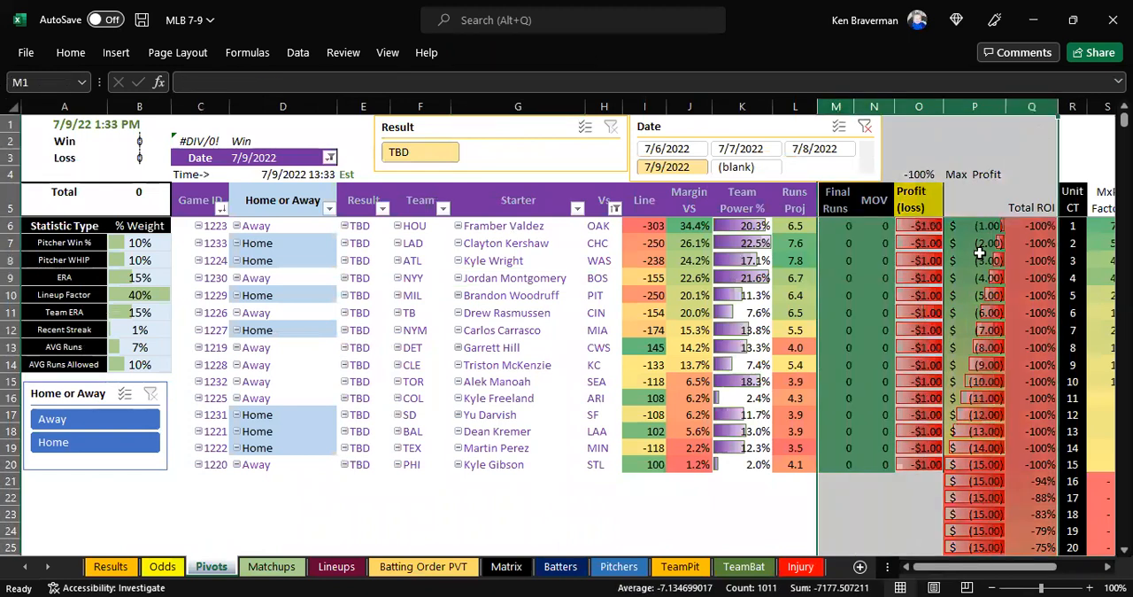
right_click(978, 254)
left_click(1027, 510)
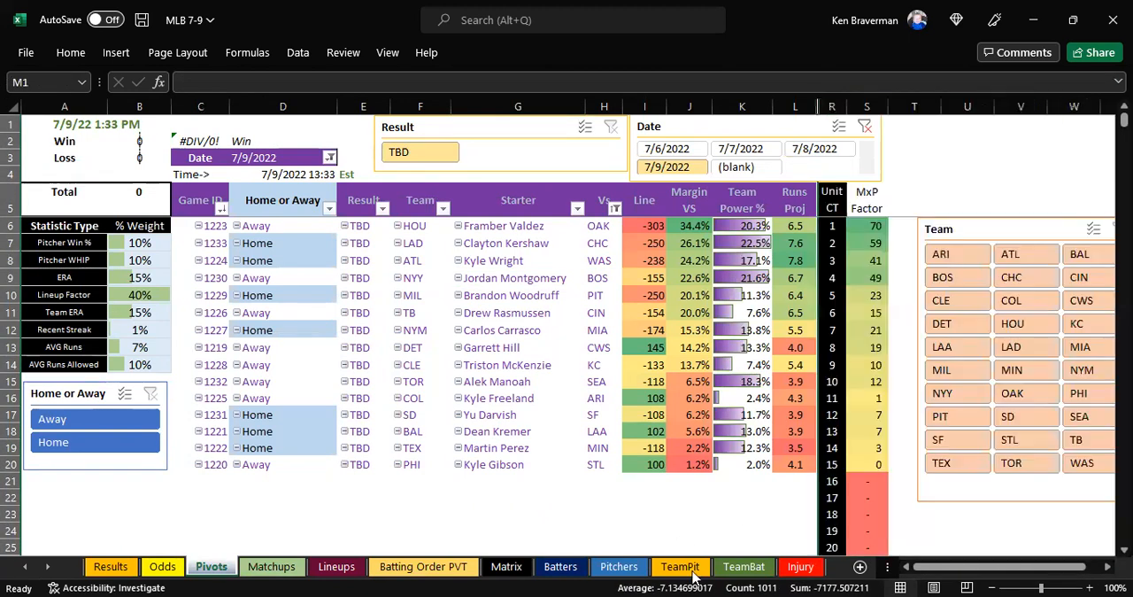
left_click(410, 494)
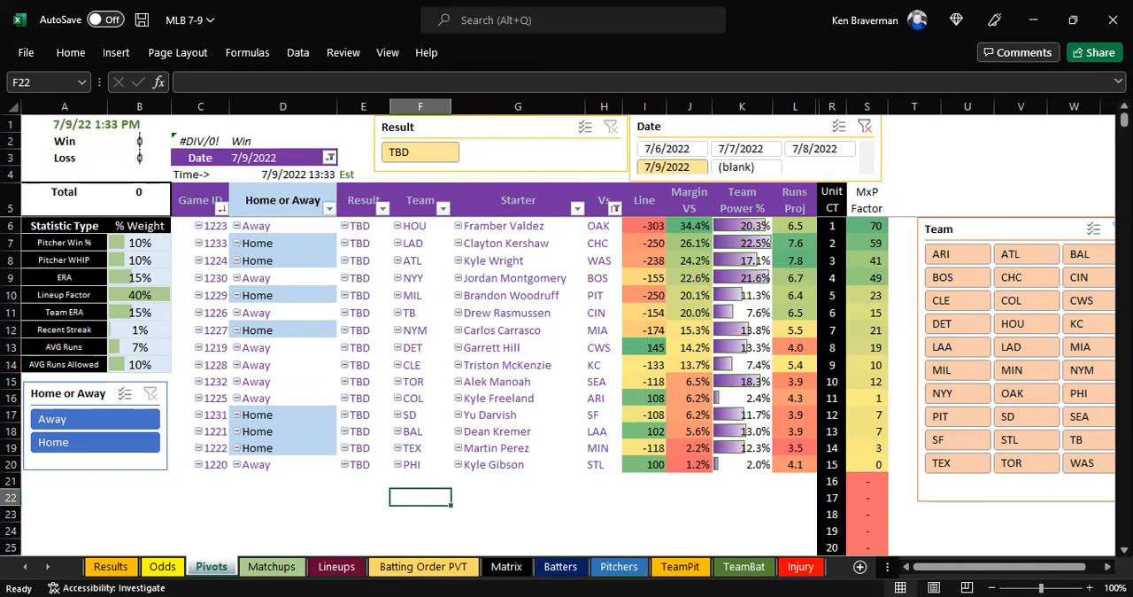
Switch to the browser, close the Pro Football Reference schedule page, and open RotoWire's MLB Daily Lineups page
key("alt+Tab")
scroll(195, 268, "up", 2)
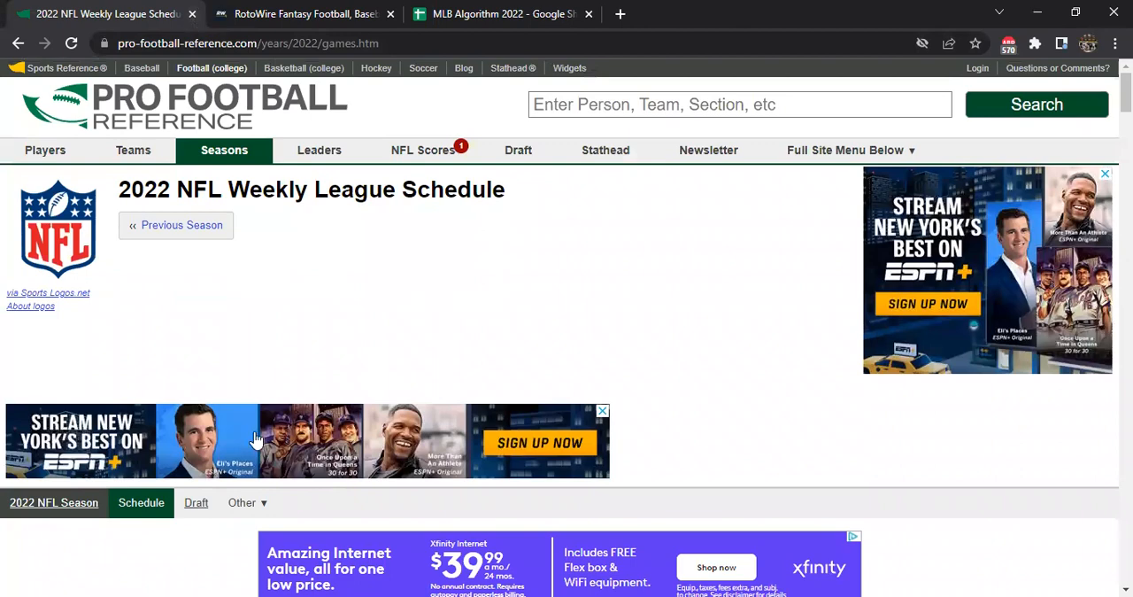
left_click(191, 14)
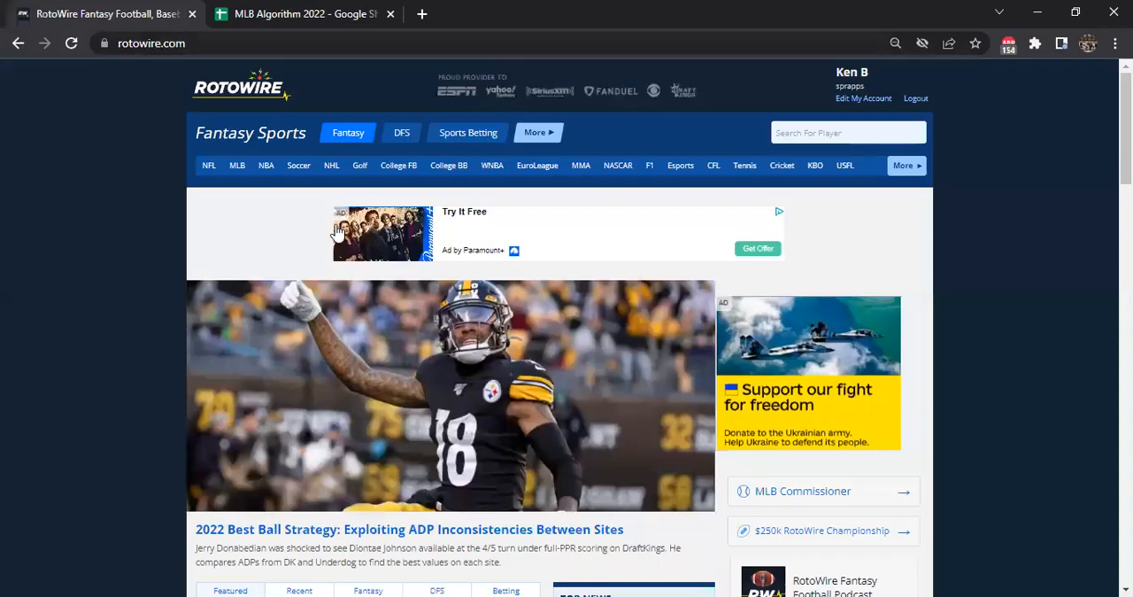
left_click(236, 167)
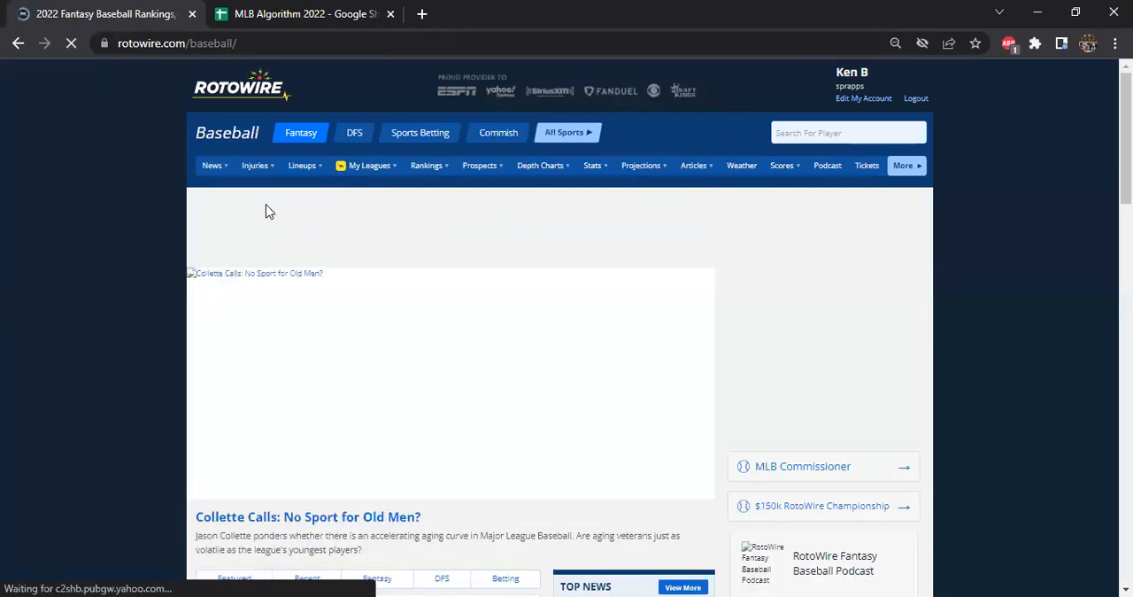
mouse_move(298, 165)
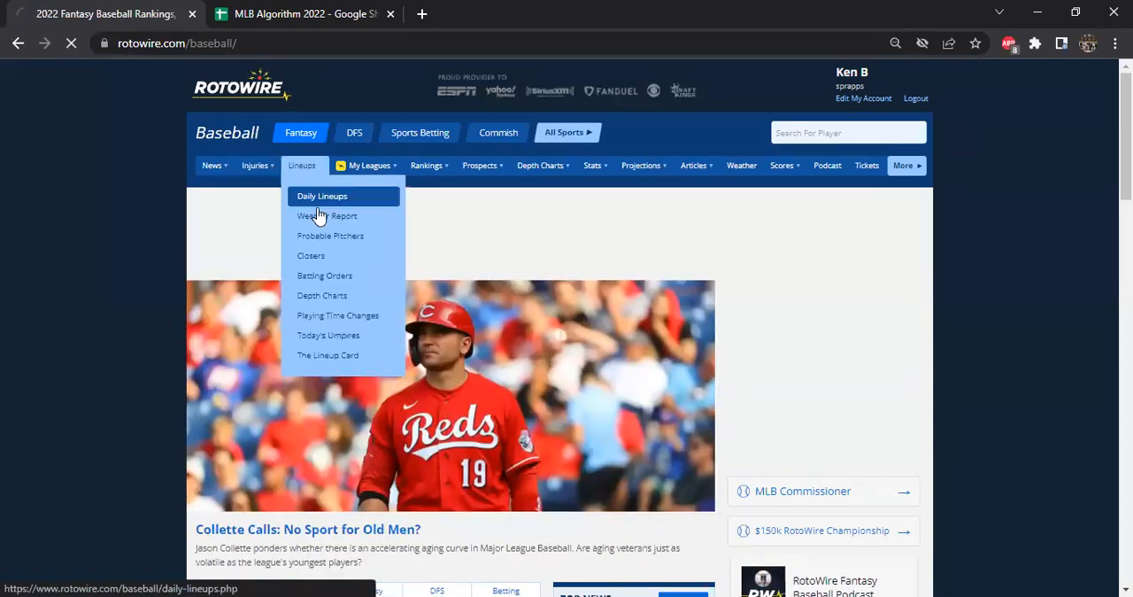
left_click(310, 198)
Look through the day's MLB lineups and select and copy the entire Daily Lineups page
scroll(516, 263, "down", 3)
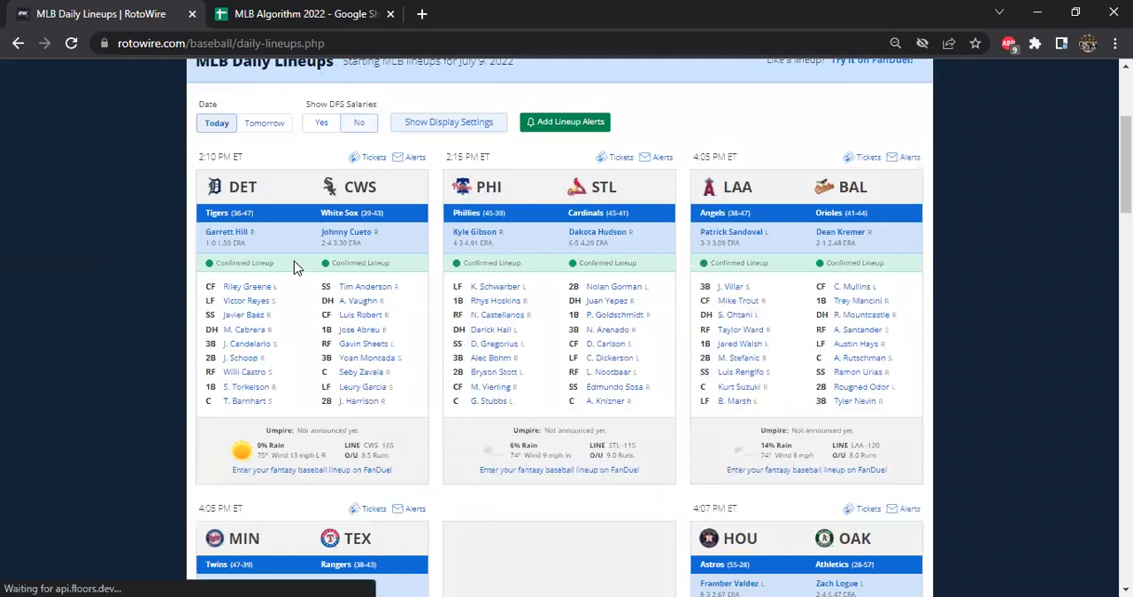
scroll(195, 328, "down", 2)
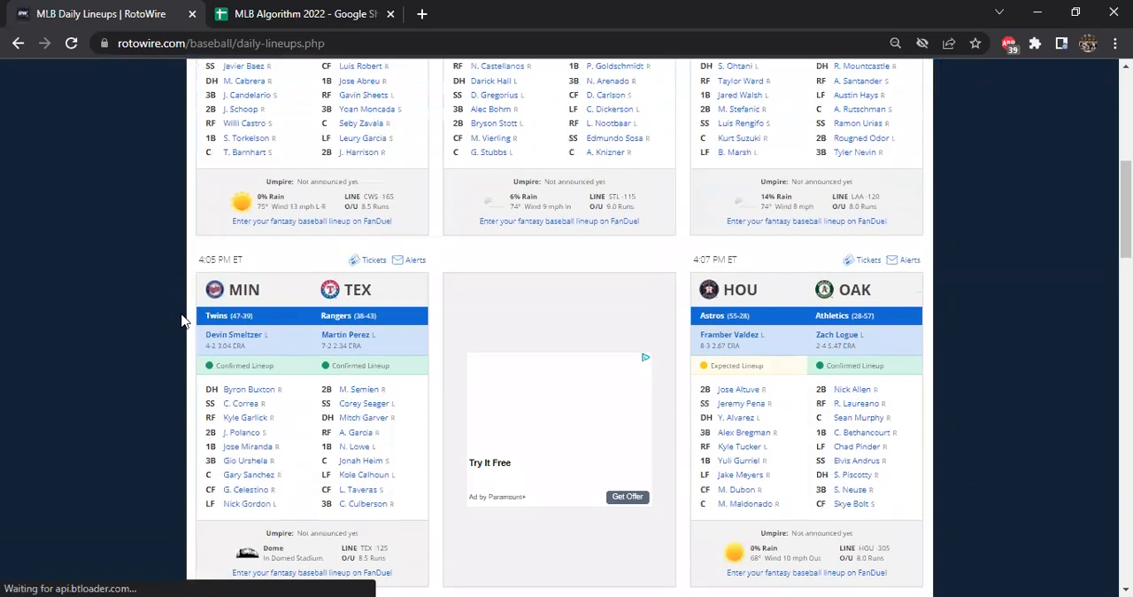
scroll(149, 390, "down", 2)
scroll(139, 390, "down", 2)
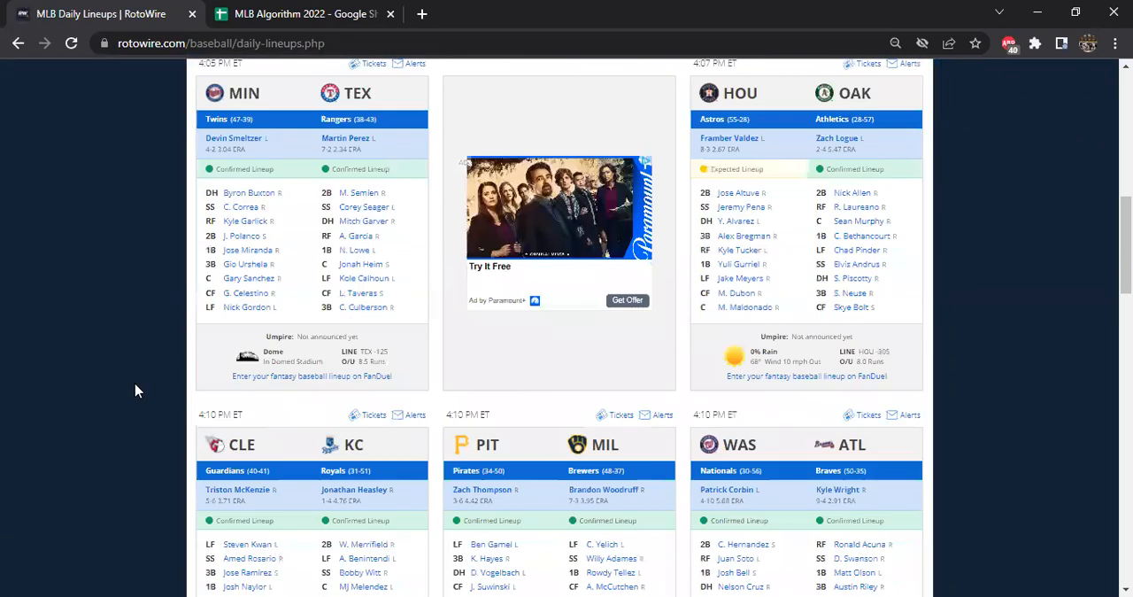
scroll(134, 387, "up", 2)
key("ctrl+a")
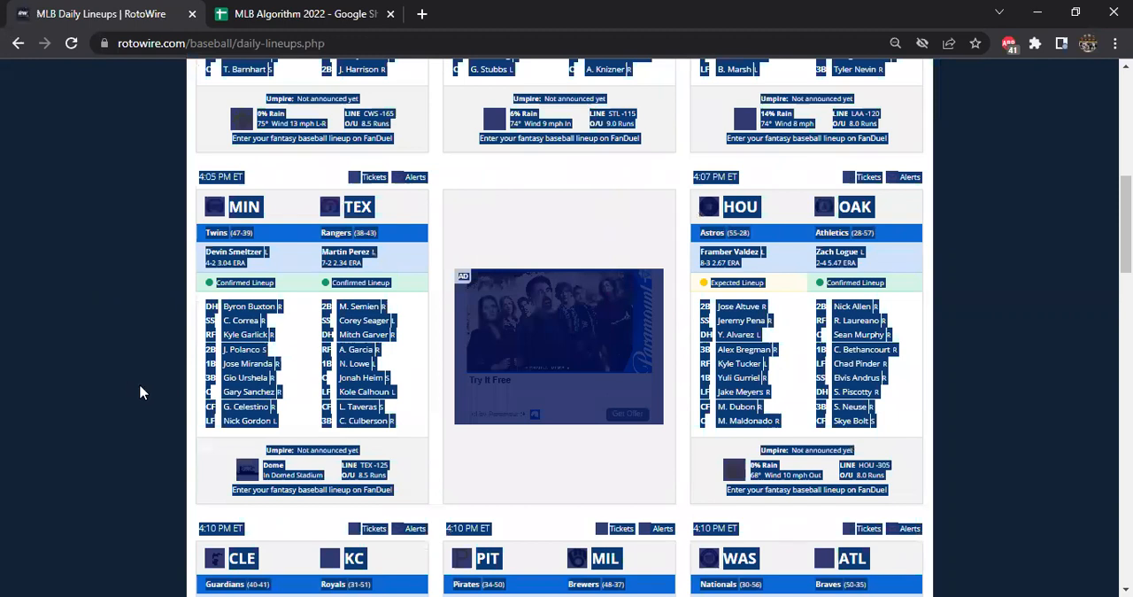
scroll(139, 392, "up", 4)
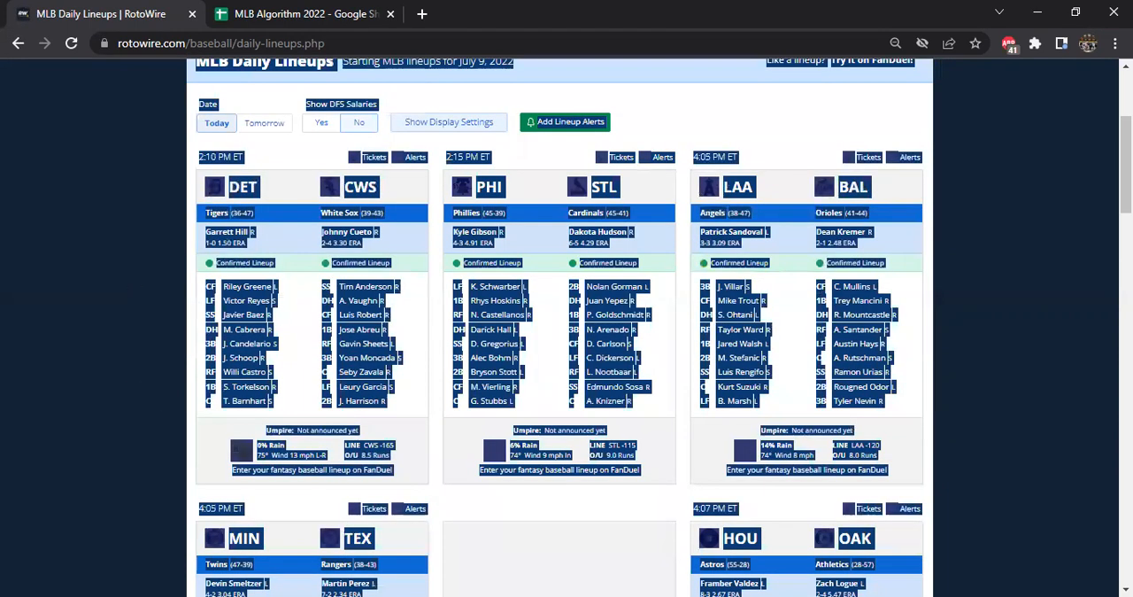
Switch to the NFL 2022 Preseason workbook in Excel and close it
left_click(466, 573)
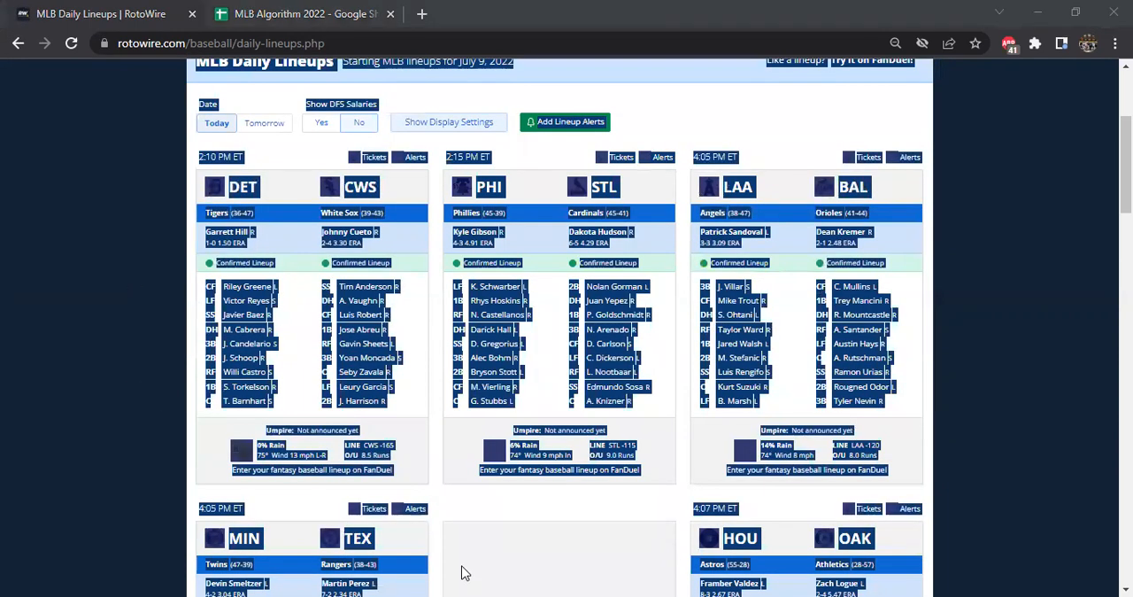
left_click(466, 573)
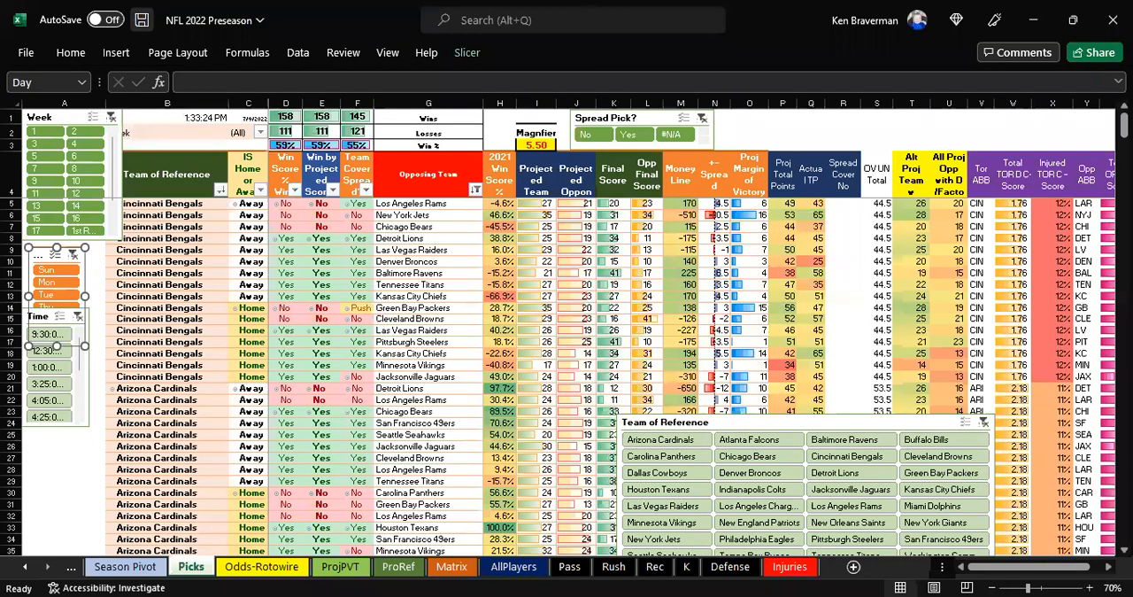
left_click(1112, 20)
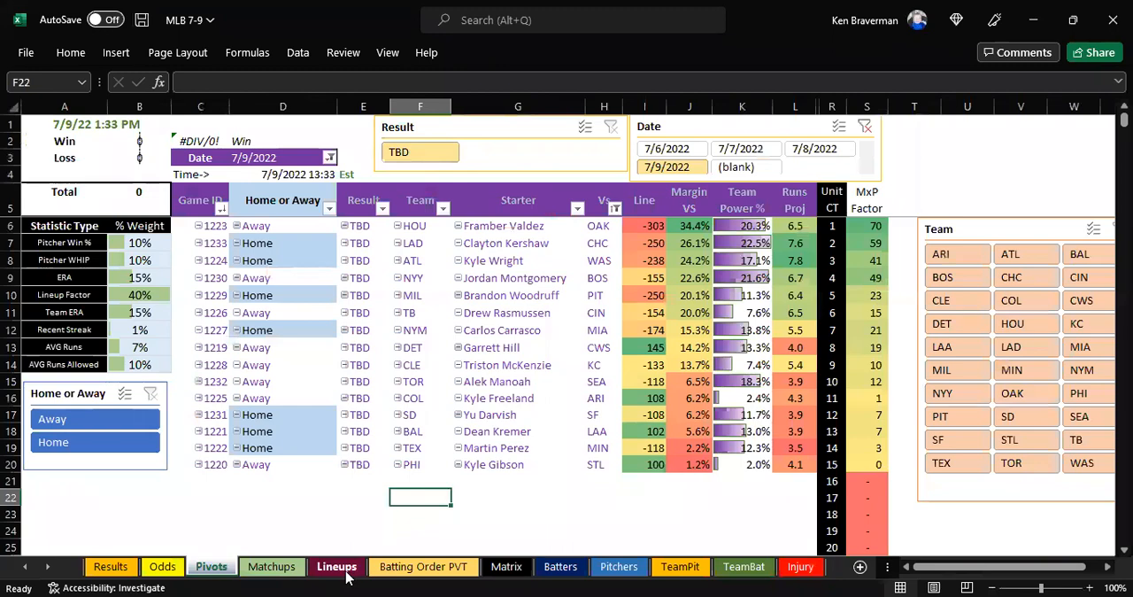
On the Lineups sheet of MLB 7-9, clear column L and paste the copied RotoWire lineups starting at cell L1
left_click(338, 566)
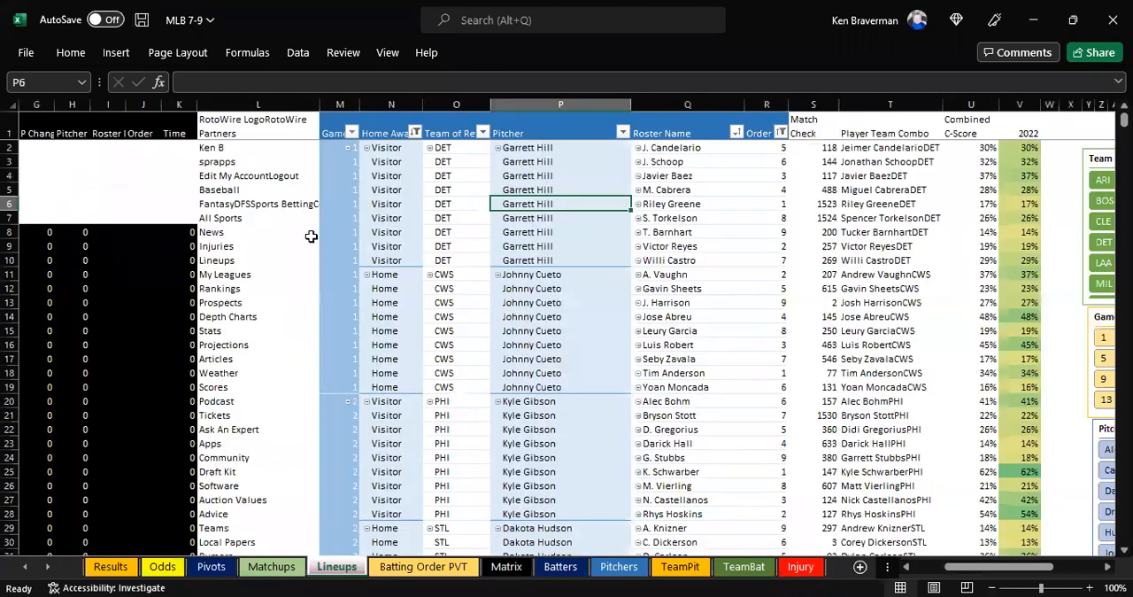
left_click(258, 105)
key("Delete")
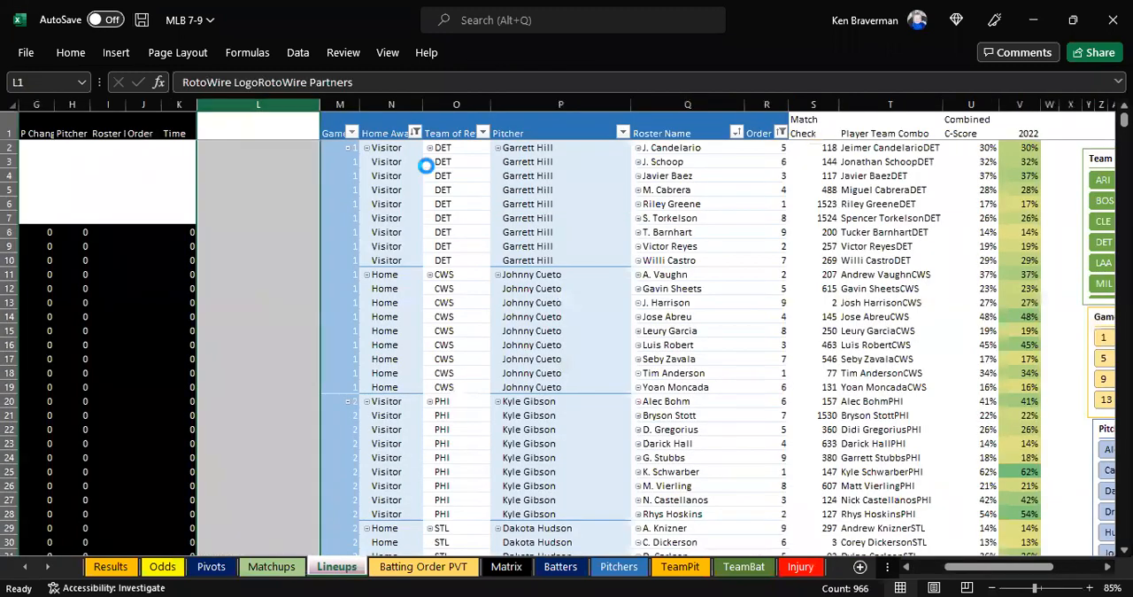
left_click(252, 127)
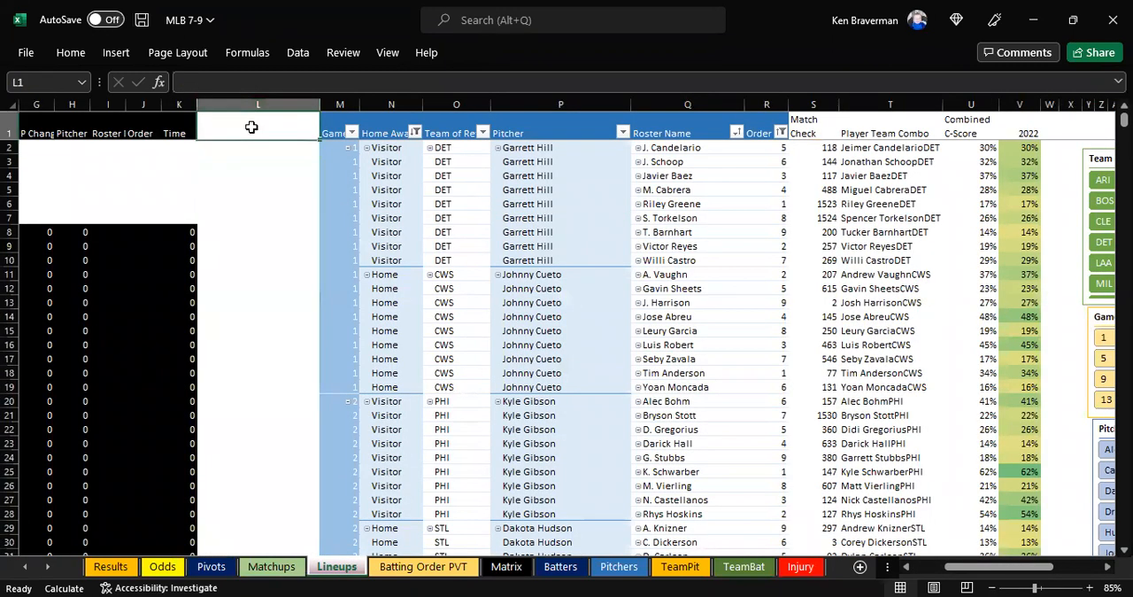
Refresh the pivot tables on the Lineups and Batting Order PVT sheets
right_click(539, 203)
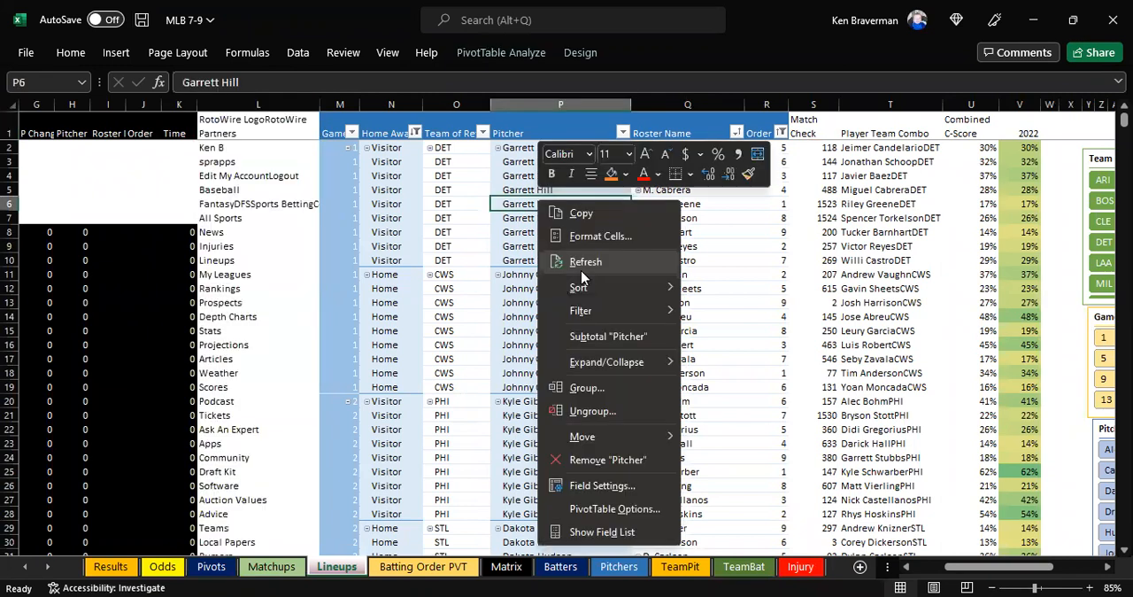
left_click(581, 268)
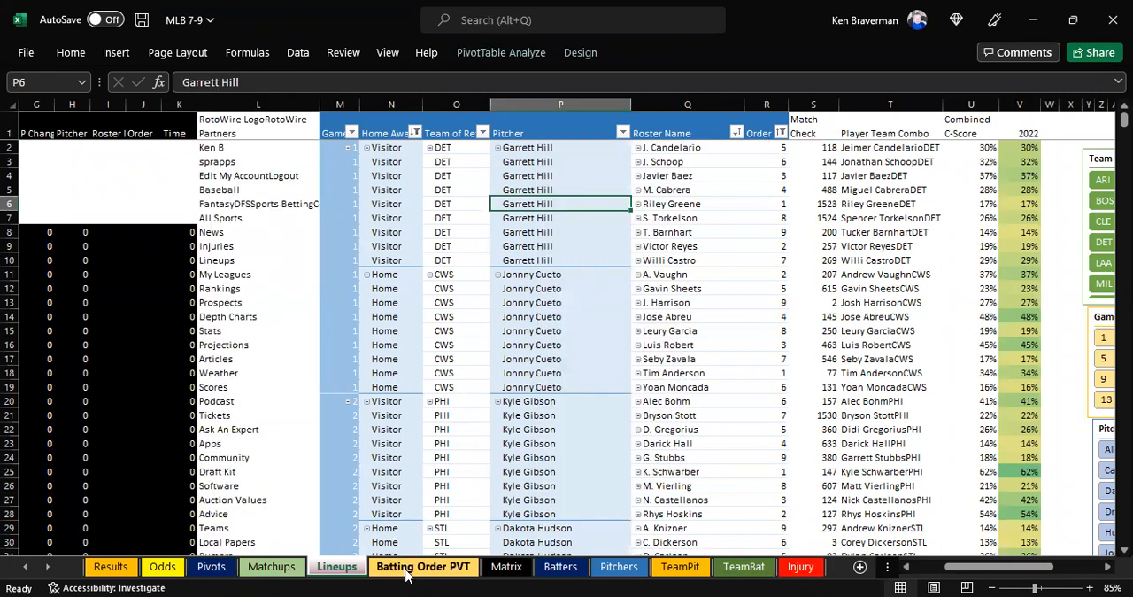
right_click(454, 455)
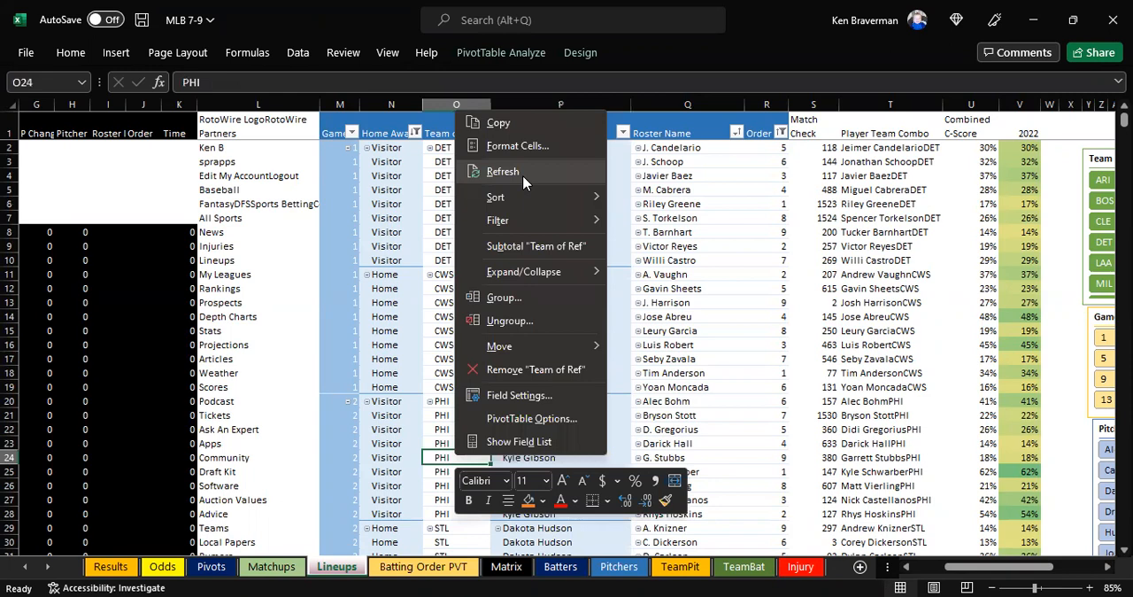
left_click(503, 171)
left_click(423, 566)
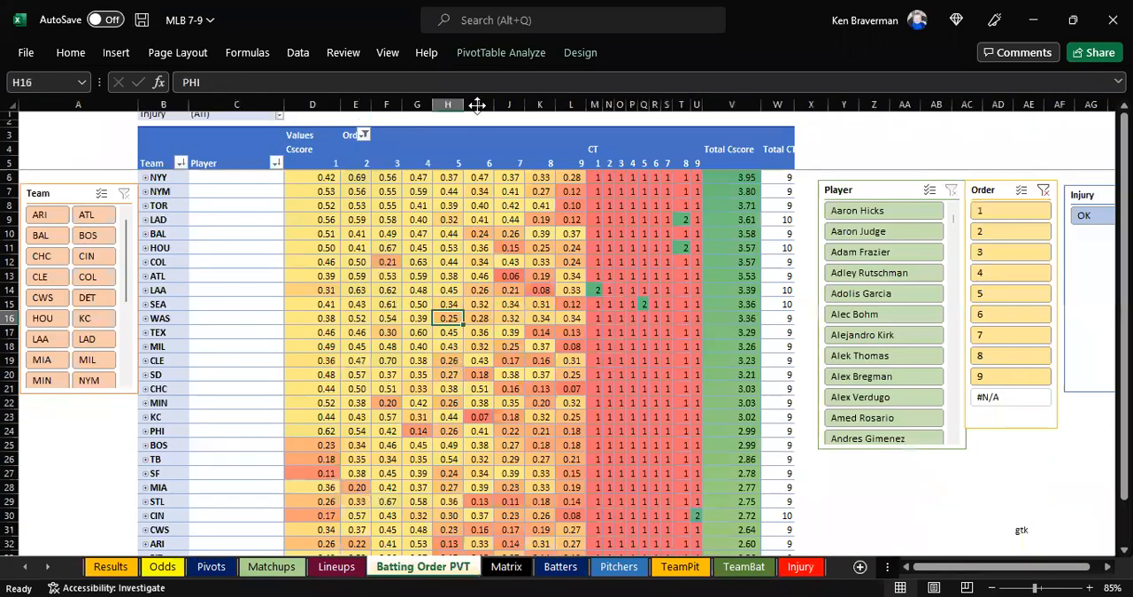
left_click(400, 306)
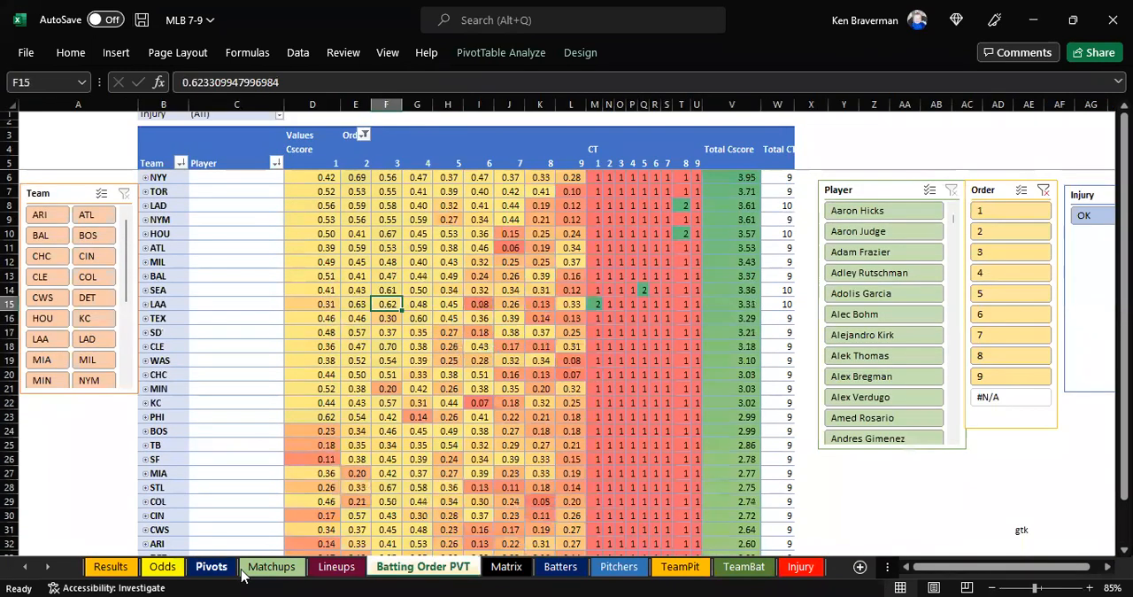
Open the Matchups sheet and select the Lineup Factor column from its header down to the last game
left_click(271, 566)
left_click_drag(781, 172, 778, 453)
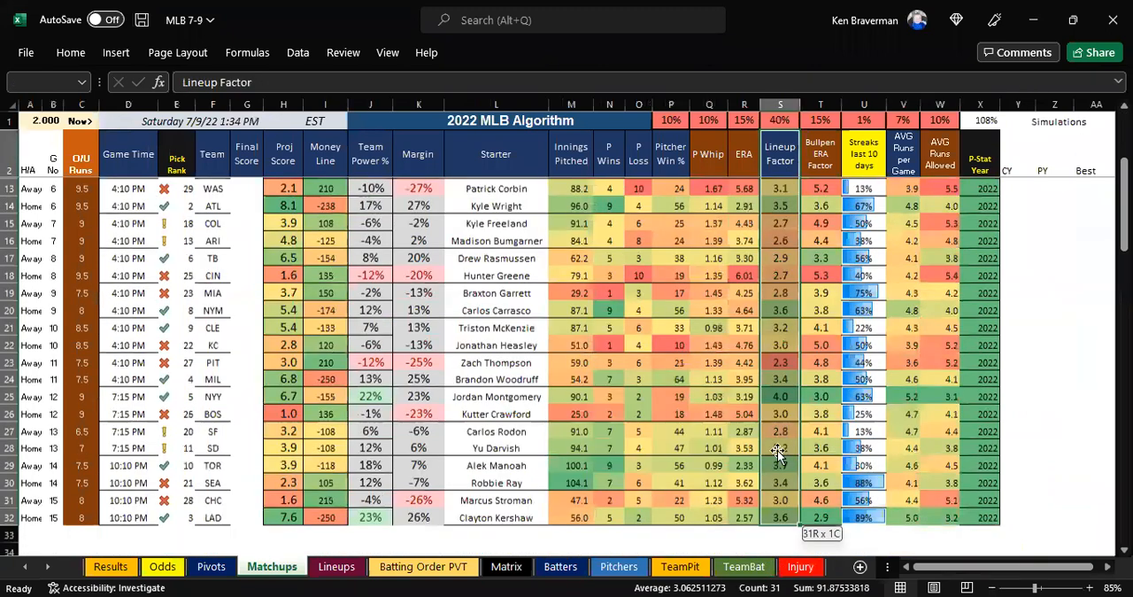
Refresh the picks pivot table on the Pivots sheet of MLB 7-9
scroll(778, 453, "up", 4)
left_click(214, 567)
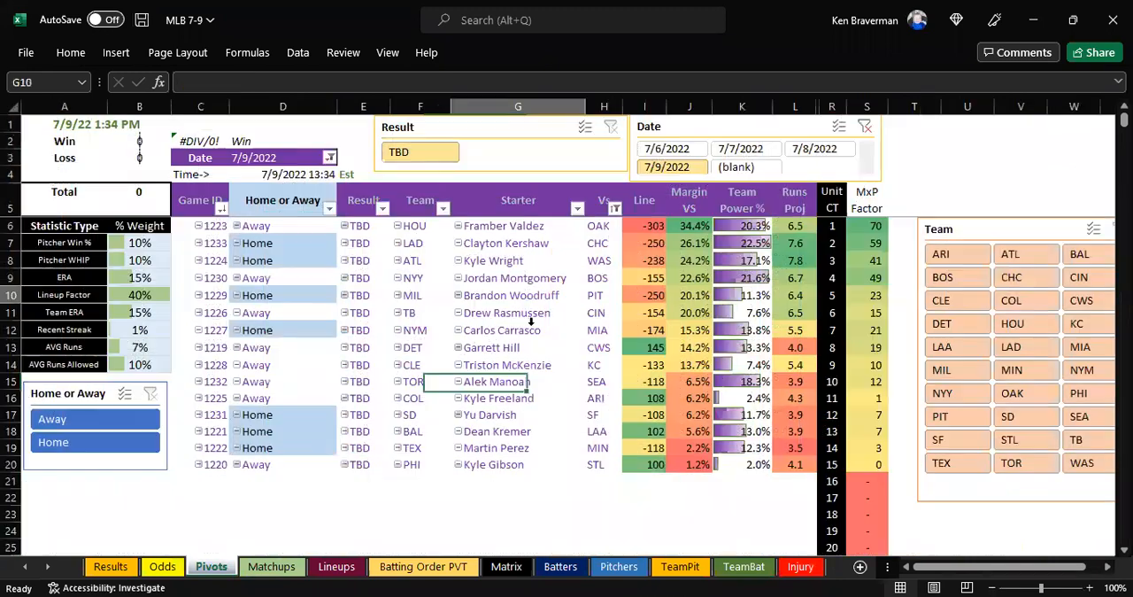
left_click(519, 297)
Copy the Matchups data from Proj Score to P-Stat Year for all games, starting at cell H3
left_click(256, 567)
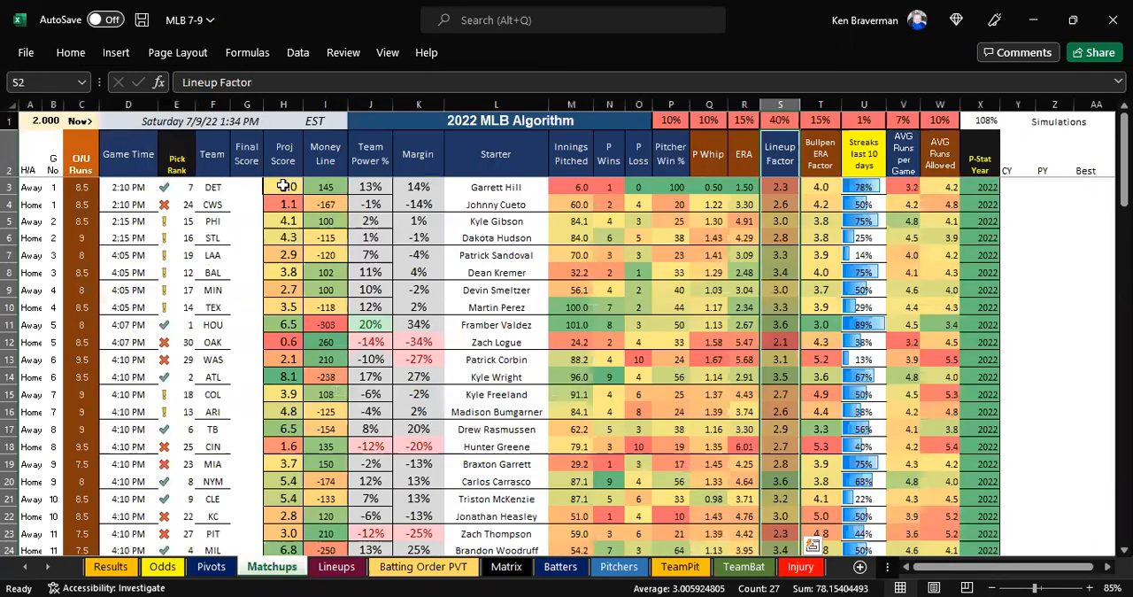
left_click(284, 186)
key("ctrl+shift+Right")
key("ctrl+shift+Down")
key("ctrl+c")
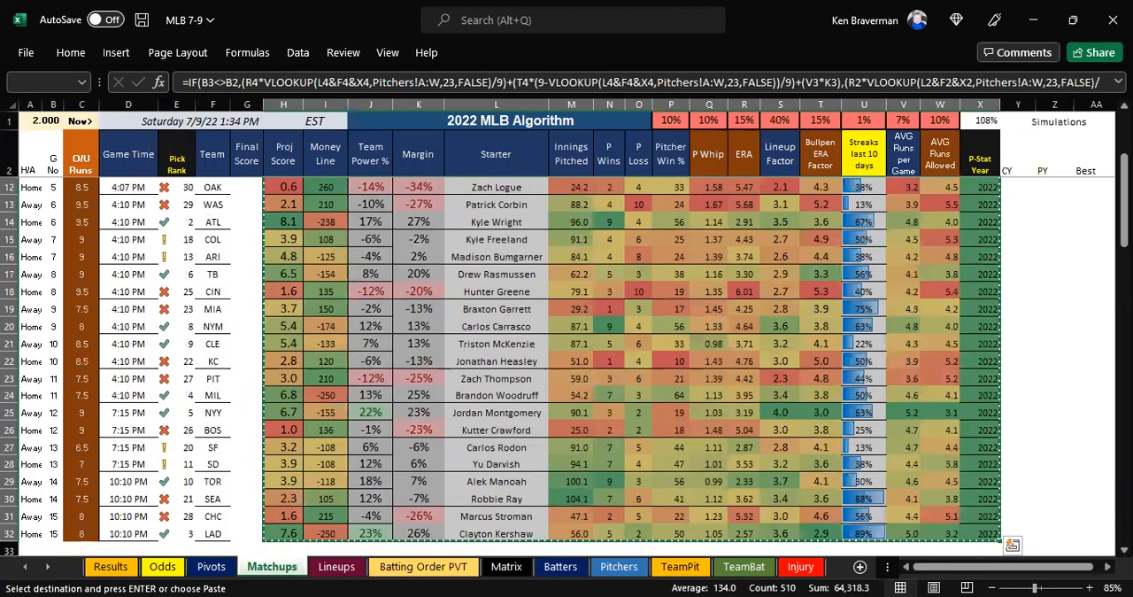
Switch to the MLB Algorithm 2022 Google Sheet and paste the copied matchup data into the 7-9 sheet starting at P3
key("alt+Tab")
key("ctrl+Tab")
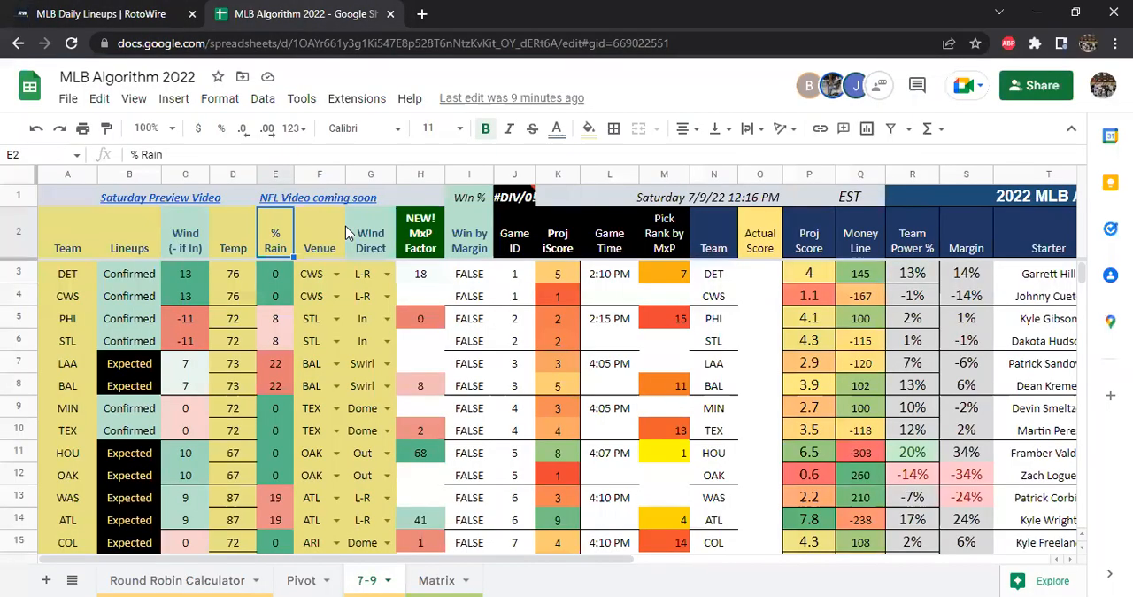
left_click(807, 273)
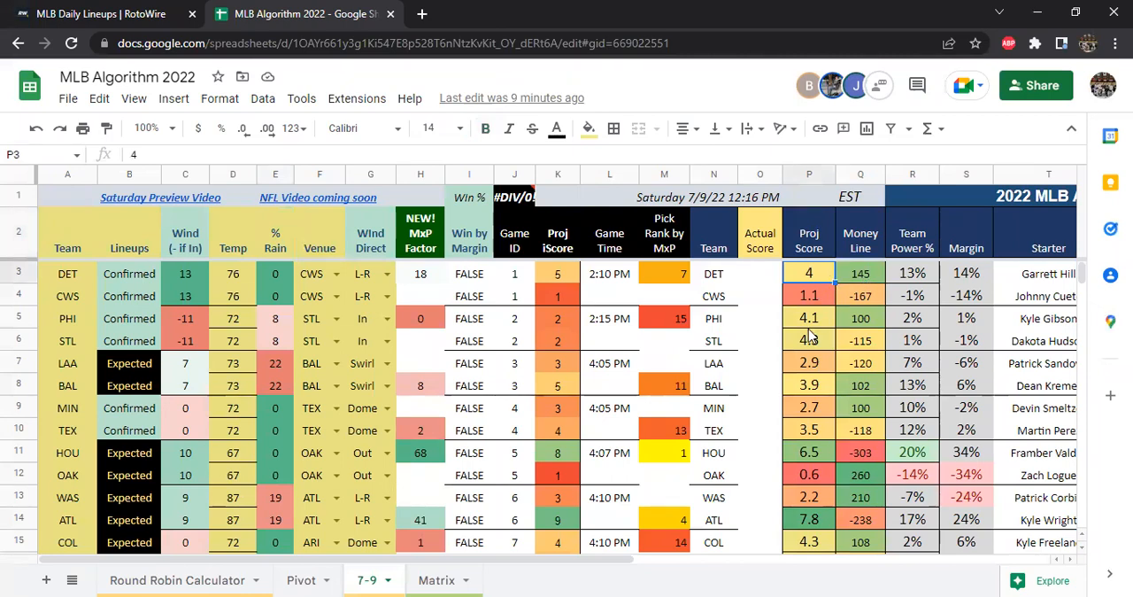
key("ctrl+shift+End")
scroll(813, 381, "down", 5)
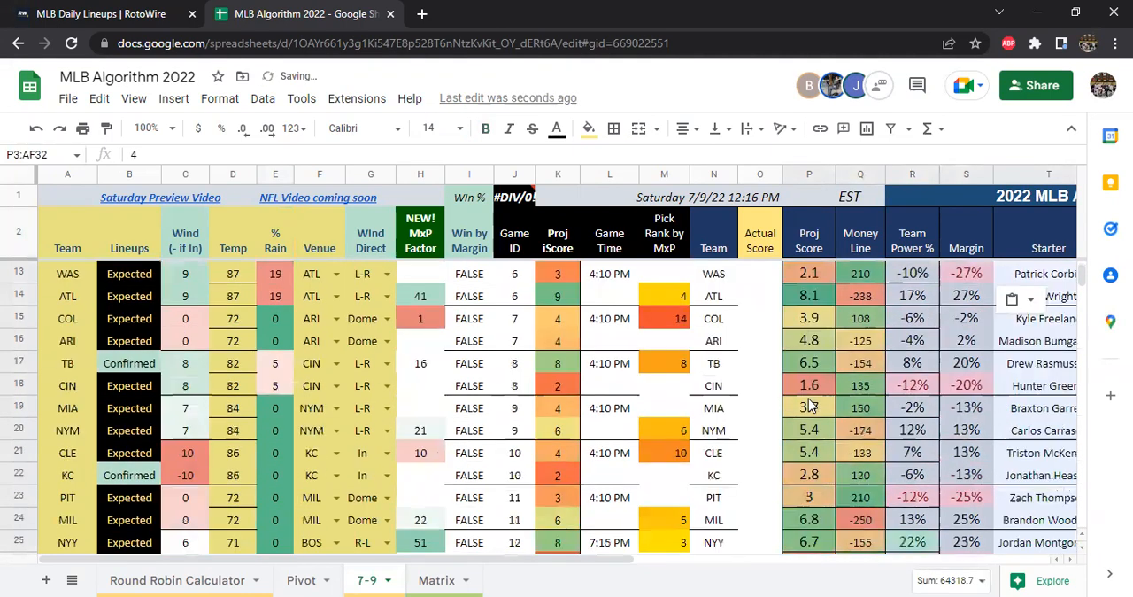
scroll(801, 398, "down", 2)
scroll(397, 297, "up", 8)
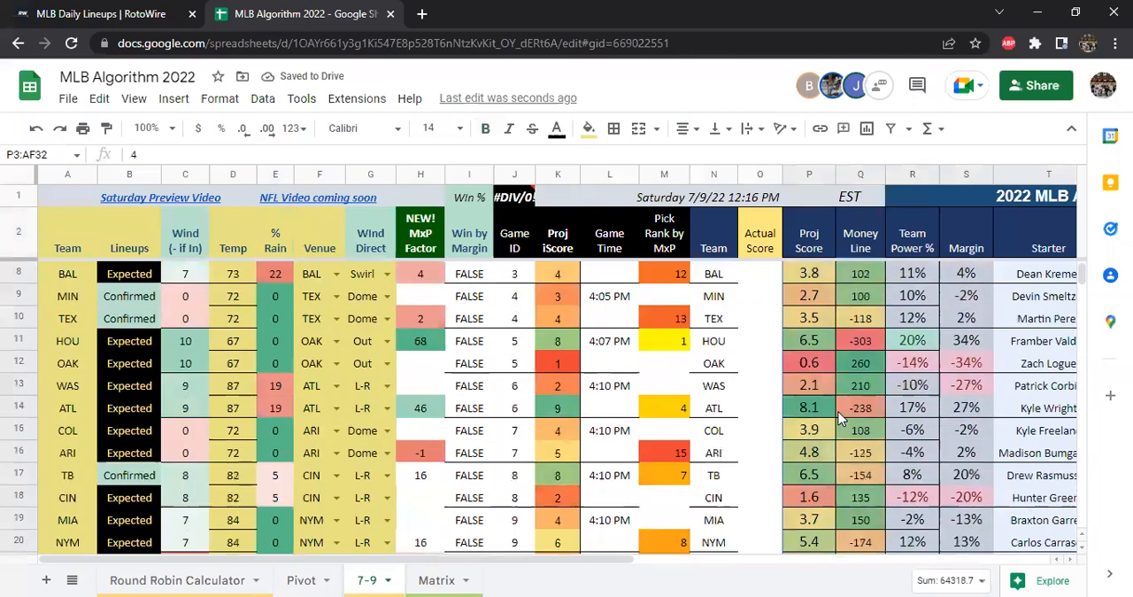
Review RotoWire's MLB daily lineups to see which teams' lineups are confirmed and which are still expected
left_click(129, 13)
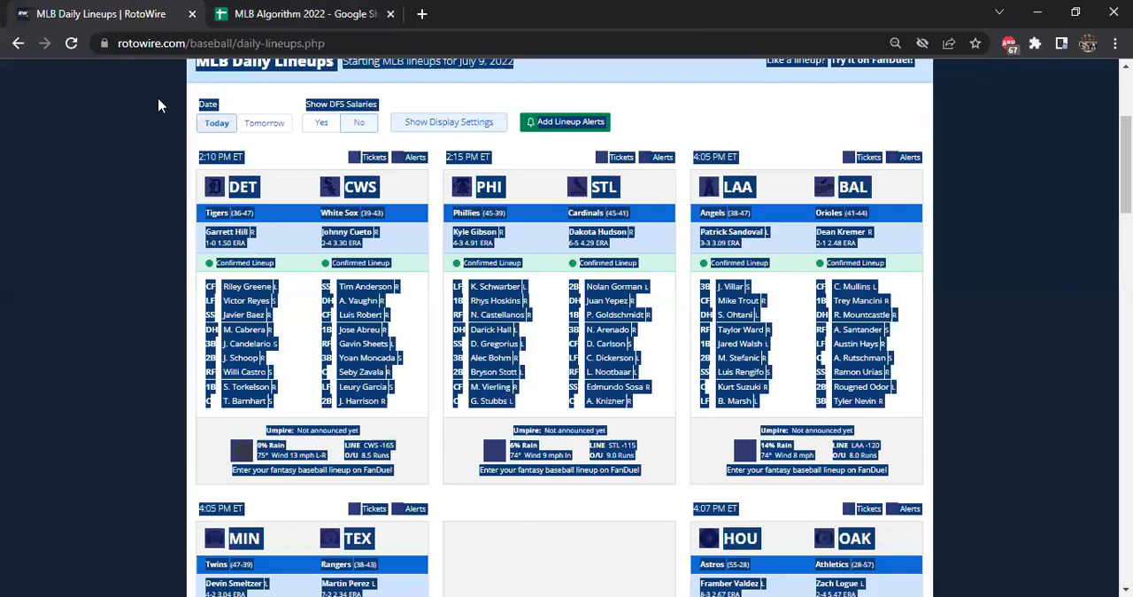
scroll(116, 278, "down", 4)
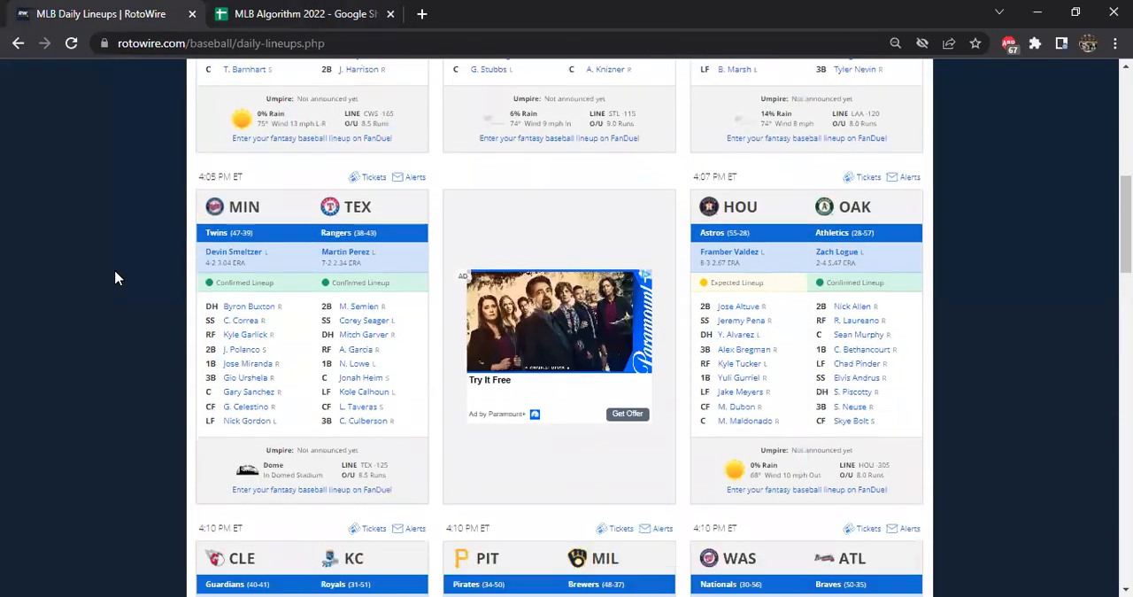
scroll(908, 220, "down", 2)
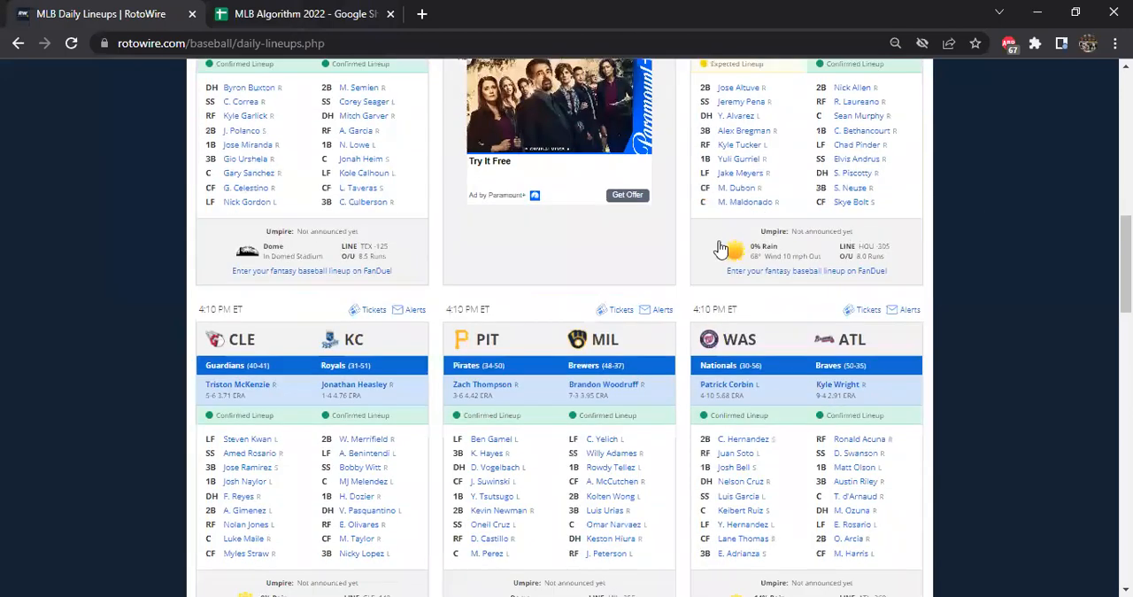
scroll(643, 295, "down", 6)
scroll(609, 332, "down", 2)
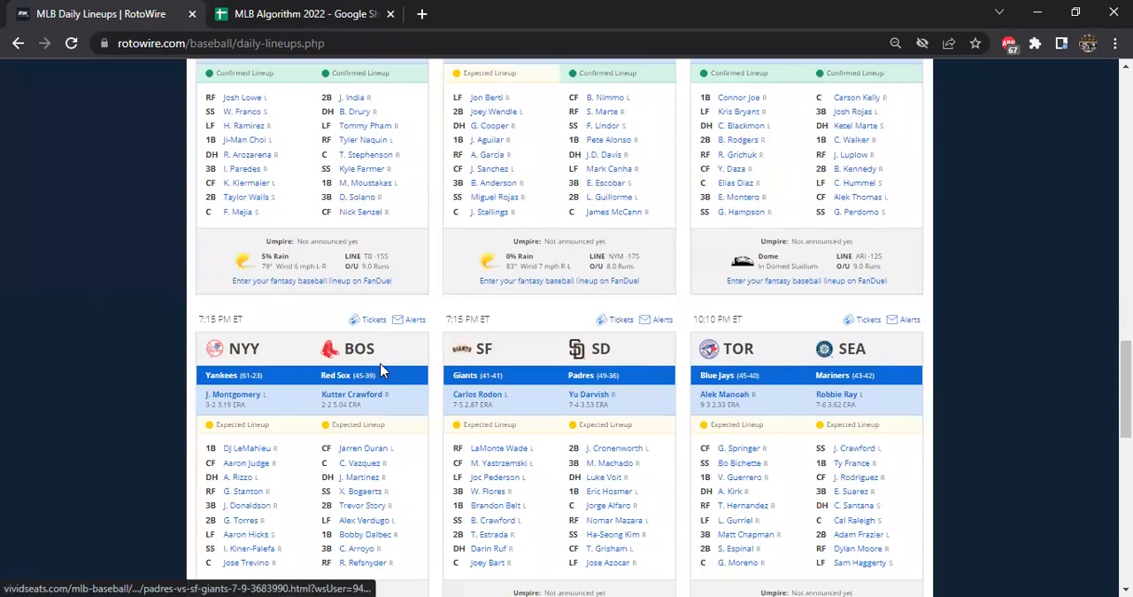
scroll(380, 370, "up", 2)
On the 7-9 sheet of MLB Algorithm 2022, fill the Lineups cells B6:B24 down with Confirmed
left_click(301, 13)
key("shift+Down")
key("shift+Down")
key("shift+Down")
key("shift+Down")
key("shift+Down")
key("shift+Down")
key("shift+Down")
key("shift+Down")
key("shift+Down")
key("shift+Down")
key("shift+Down")
key("shift+Down")
key("shift+Down")
key("shift+Down")
key("shift+Down")
key("shift+Down")
key("shift+Down")
key("shift+Down")
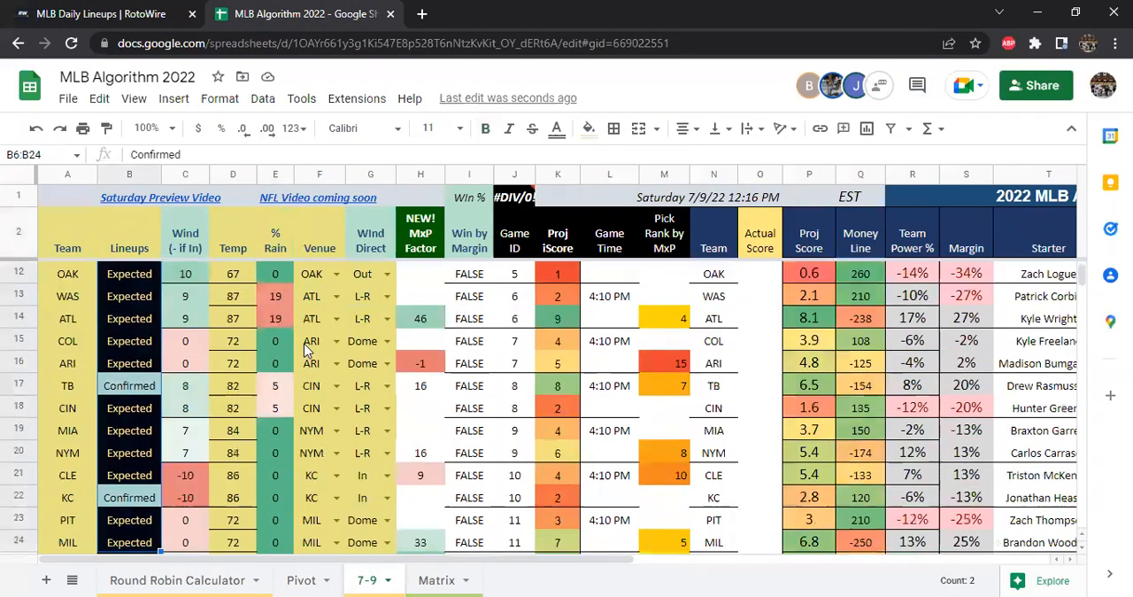
key("shift+Up")
key("shift+Down")
key("shift+Up")
key("shift+Down")
key("ctrl+d")
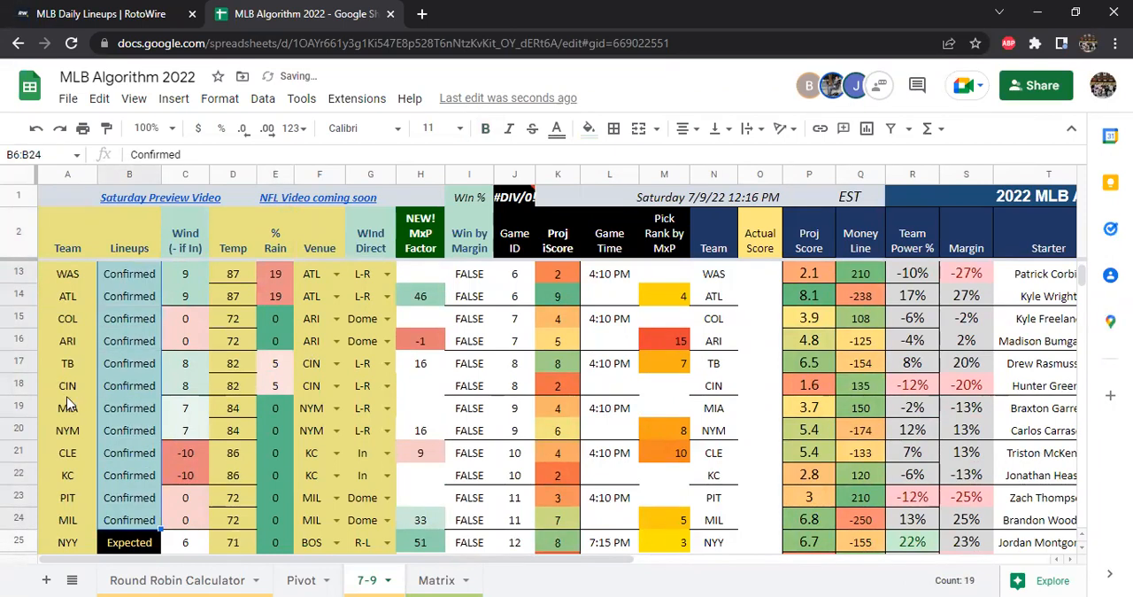
Copy the Expected status from the SF row and paste it into the Lineups cells for MIA (B19) and HOU (B11)
scroll(114, 445, "down", 2)
left_click(146, 476)
scroll(223, 438, "up", 2)
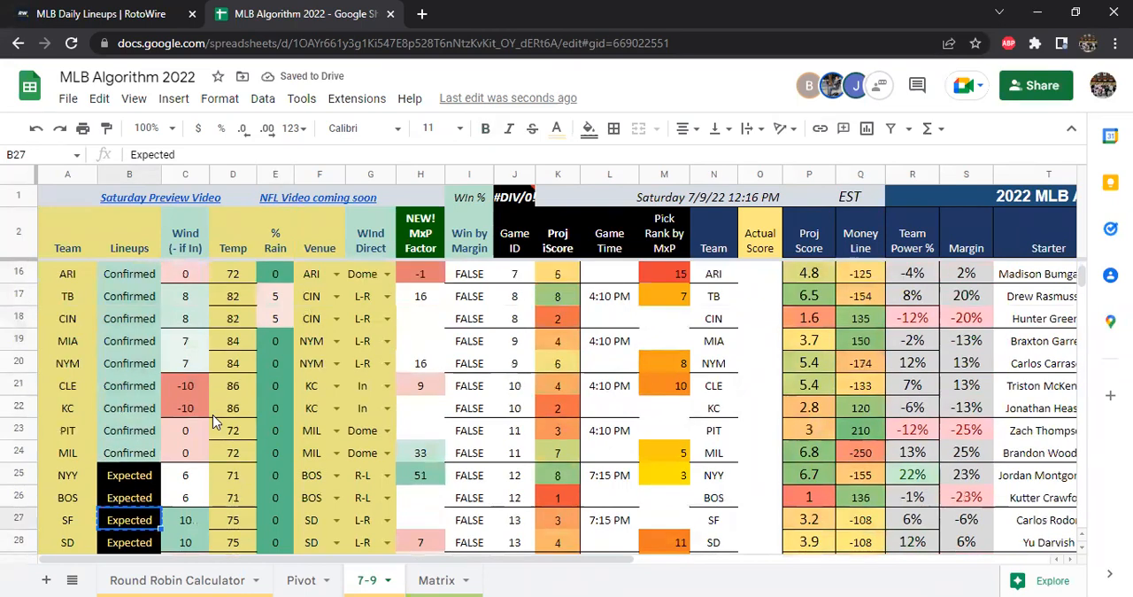
left_click(126, 408)
key("ctrl+v")
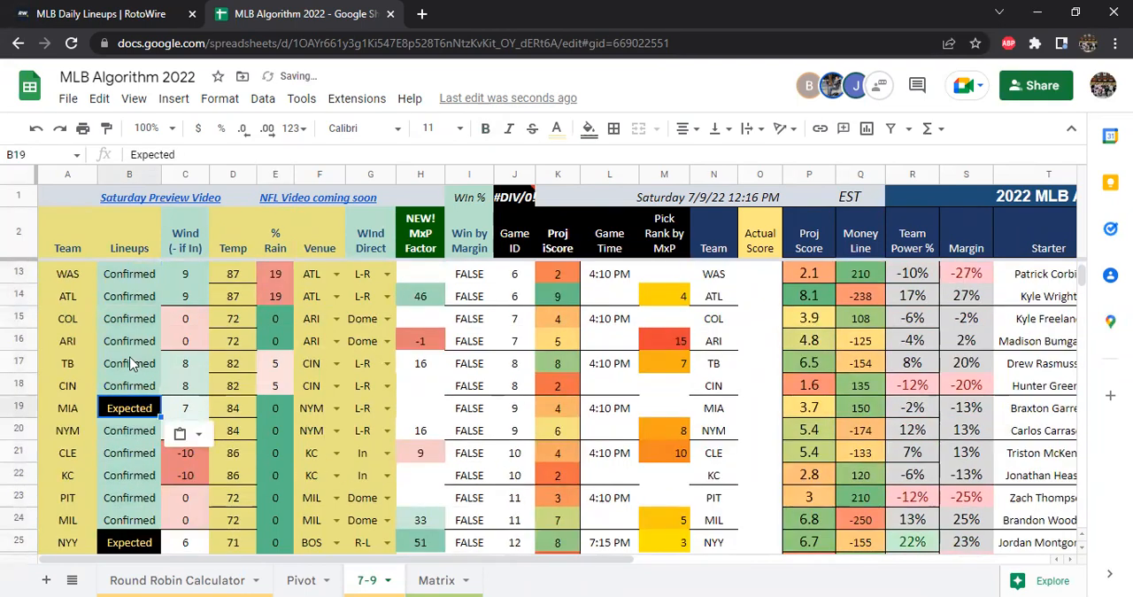
scroll(135, 359, "up", 1)
left_click(140, 275)
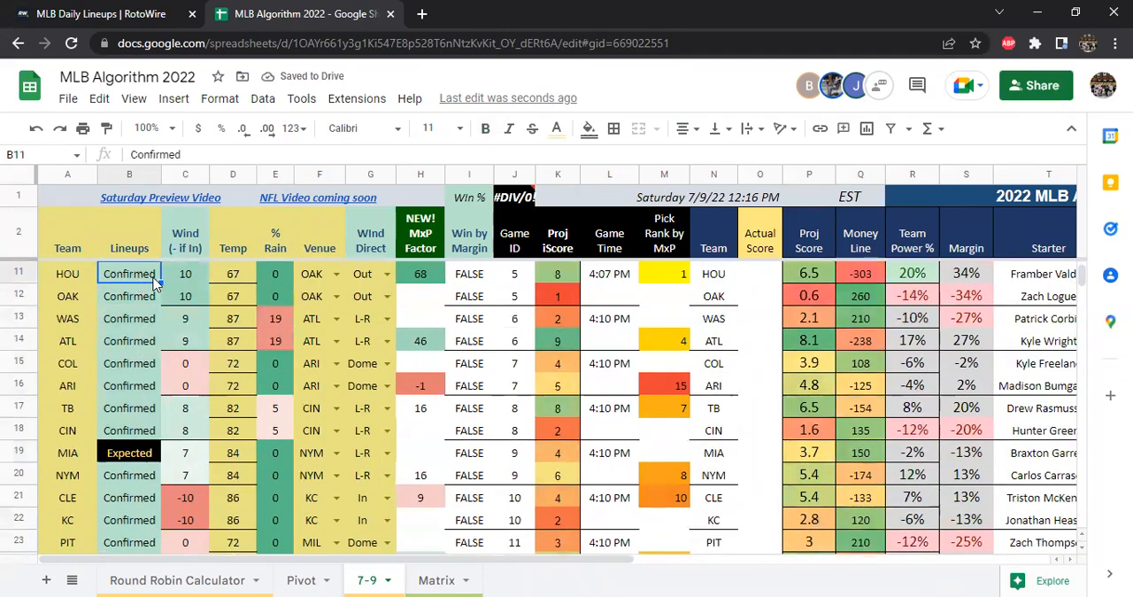
key("ctrl+v")
scroll(447, 324, "up", 3)
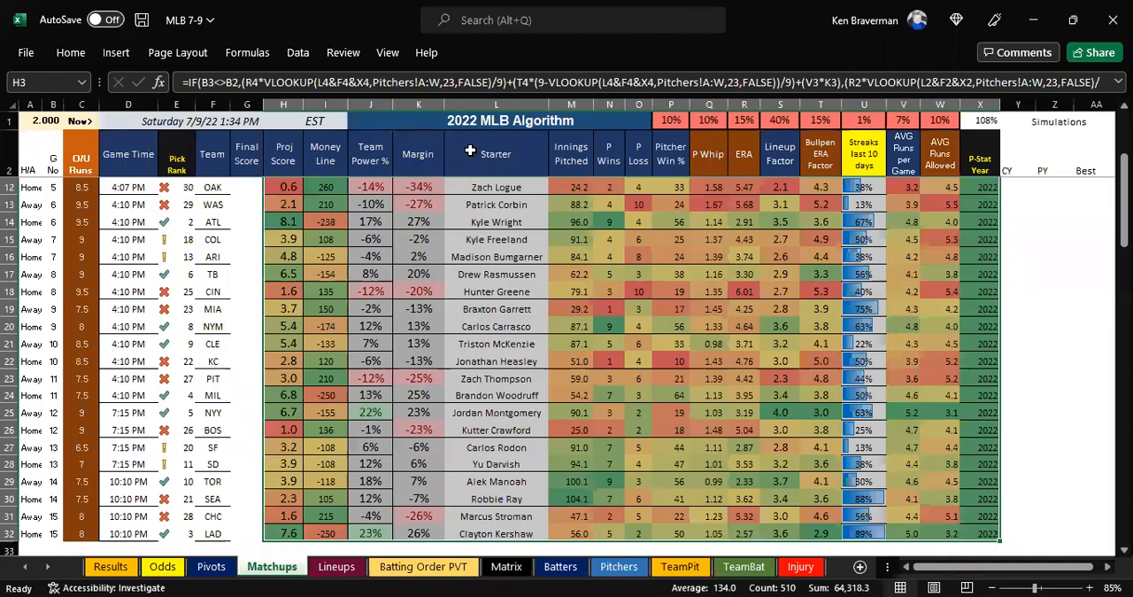
scroll(470, 151, "up", 3)
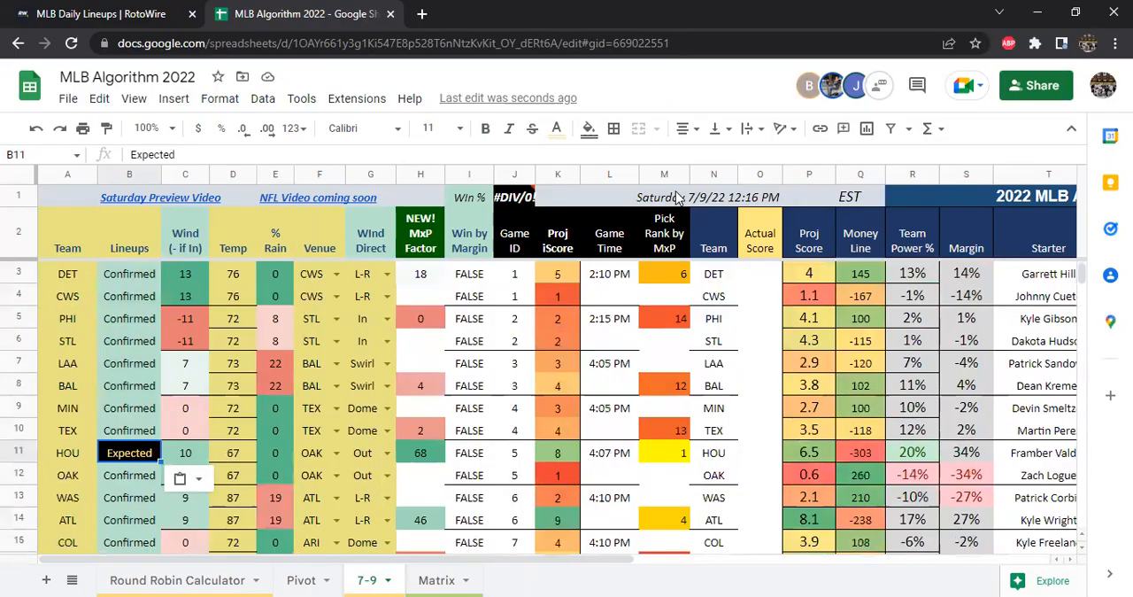
Set the update timestamp in the merged header cell L1:P1 to 7/9/2022 1:35
left_click(679, 197)
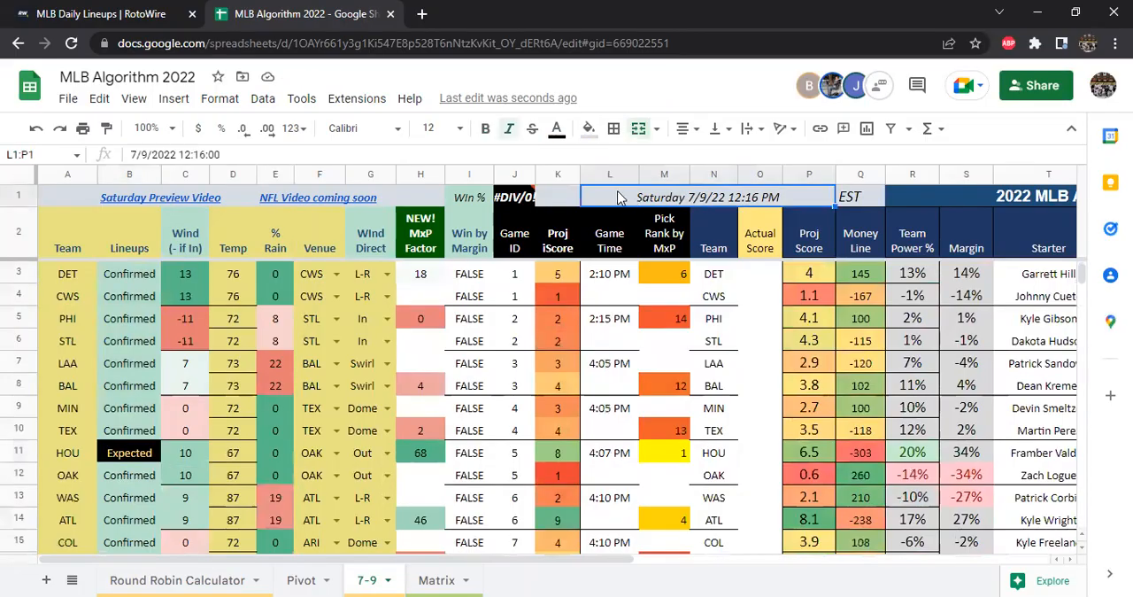
left_click(211, 155)
key("BackSpace")
key("BackSpace")
type("35")
key("BackSpace")
key("Return")
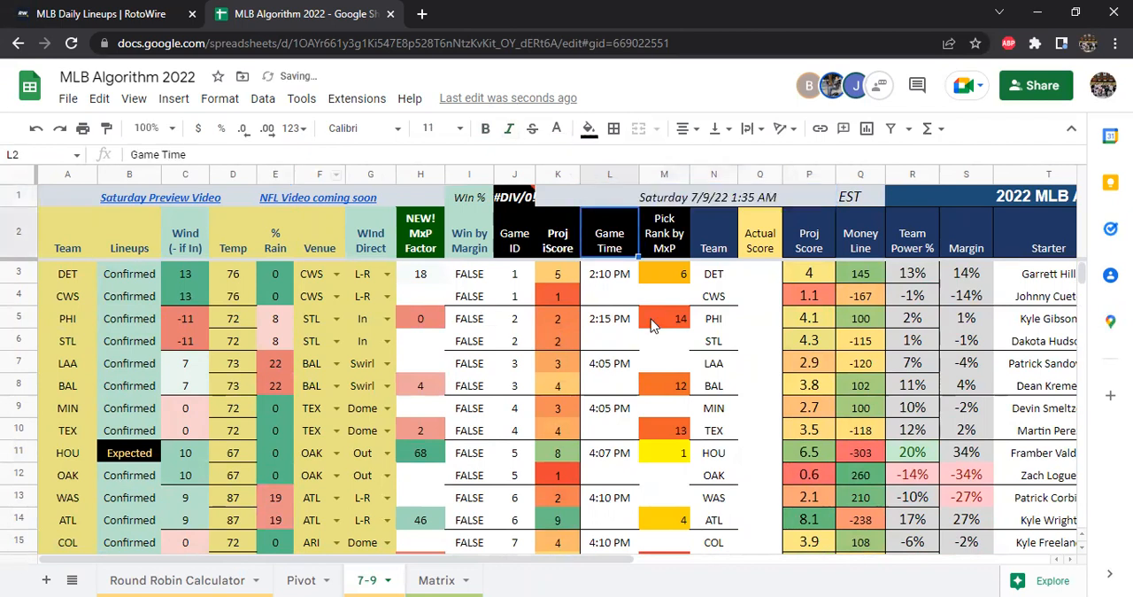
Correct the timestamp in L1:P1 to an afternoon time by adding pm after 1:35:00
left_click(746, 190)
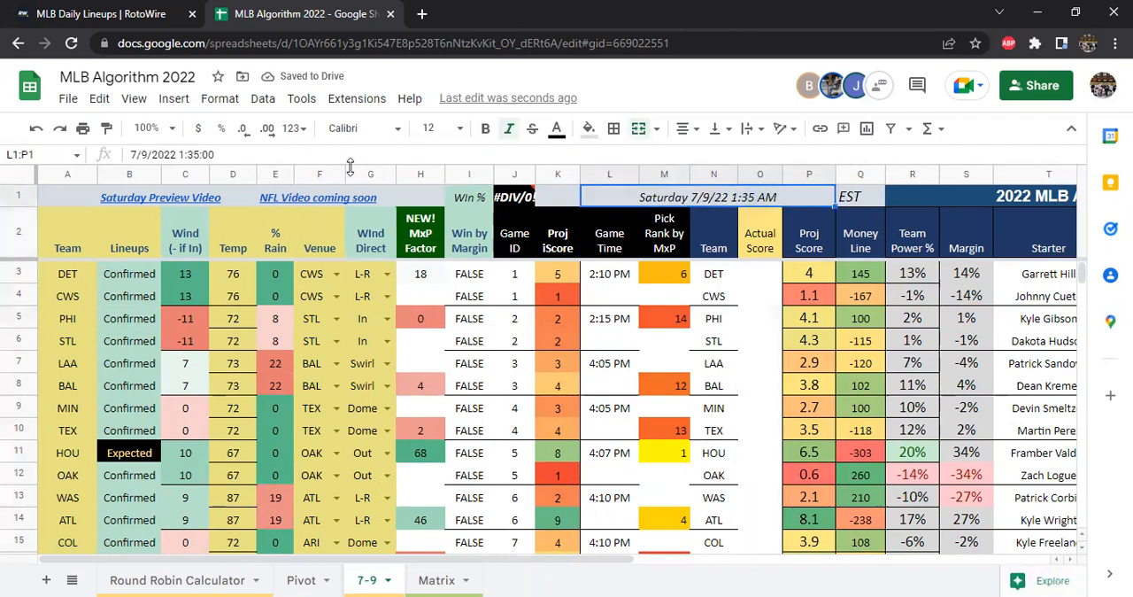
left_click(223, 152)
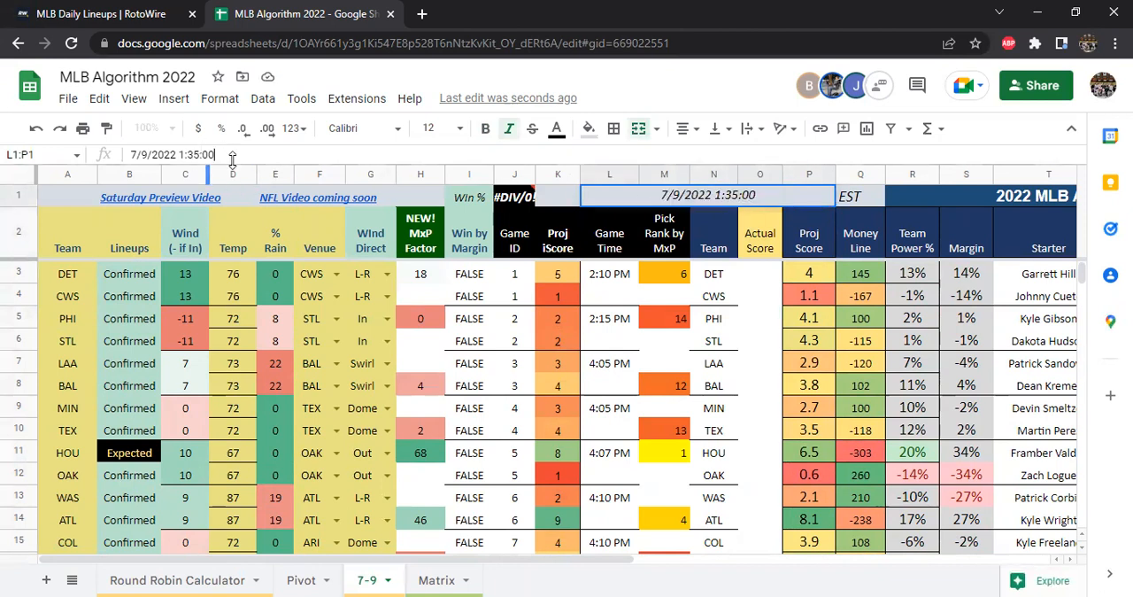
type("pn")
key("BackSpace")
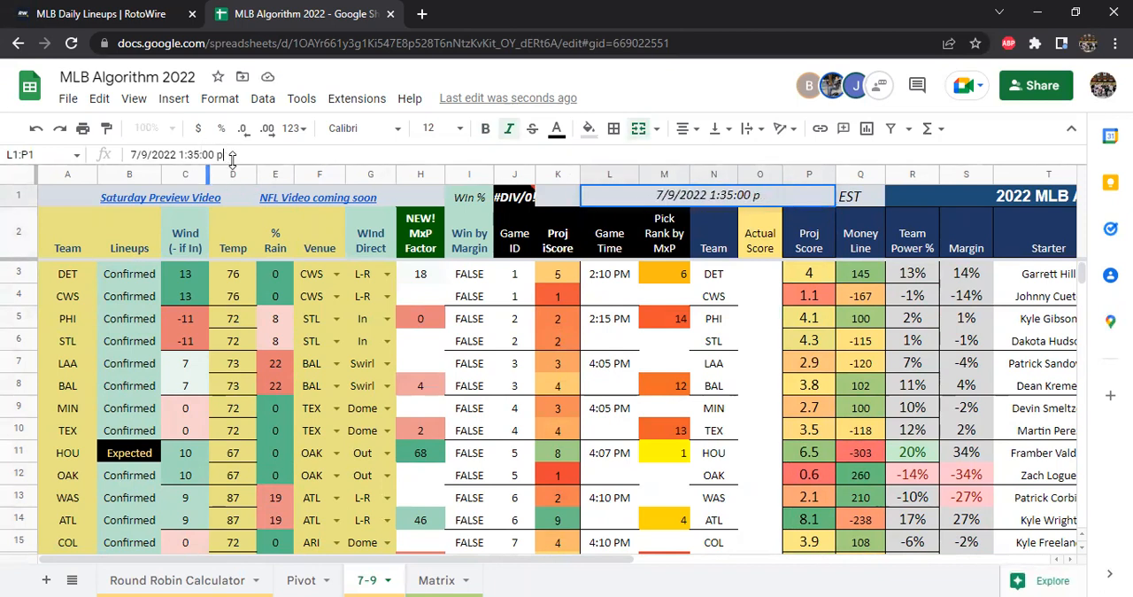
type("m")
key("Return")
Open the Pivot sheet of ranked picks and change its zoom level
scroll(762, 399, "down", 7)
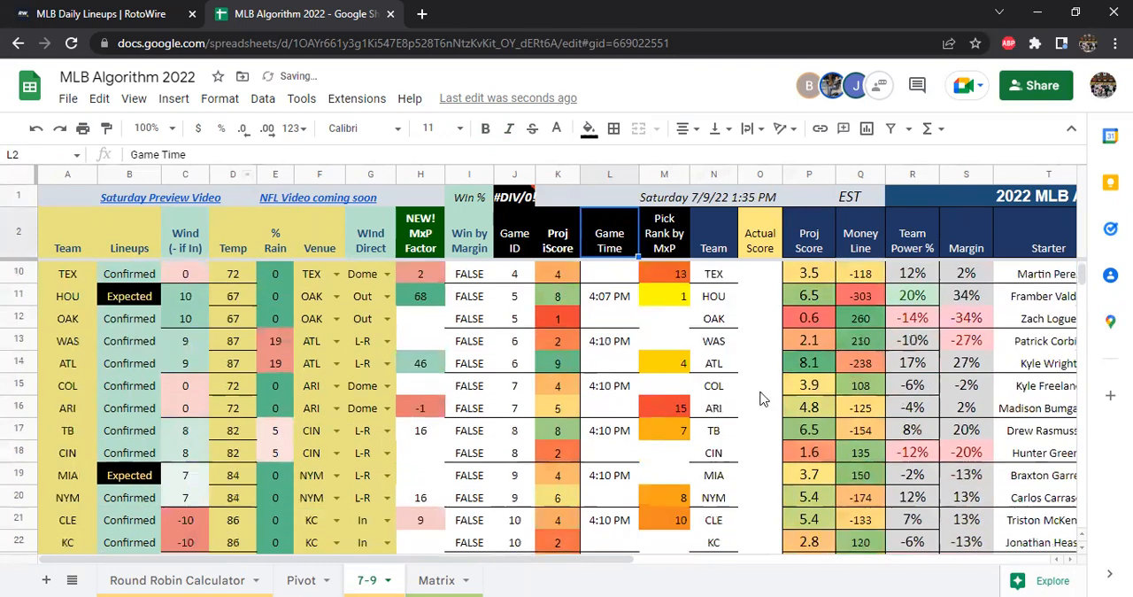
scroll(782, 422, "up", 7)
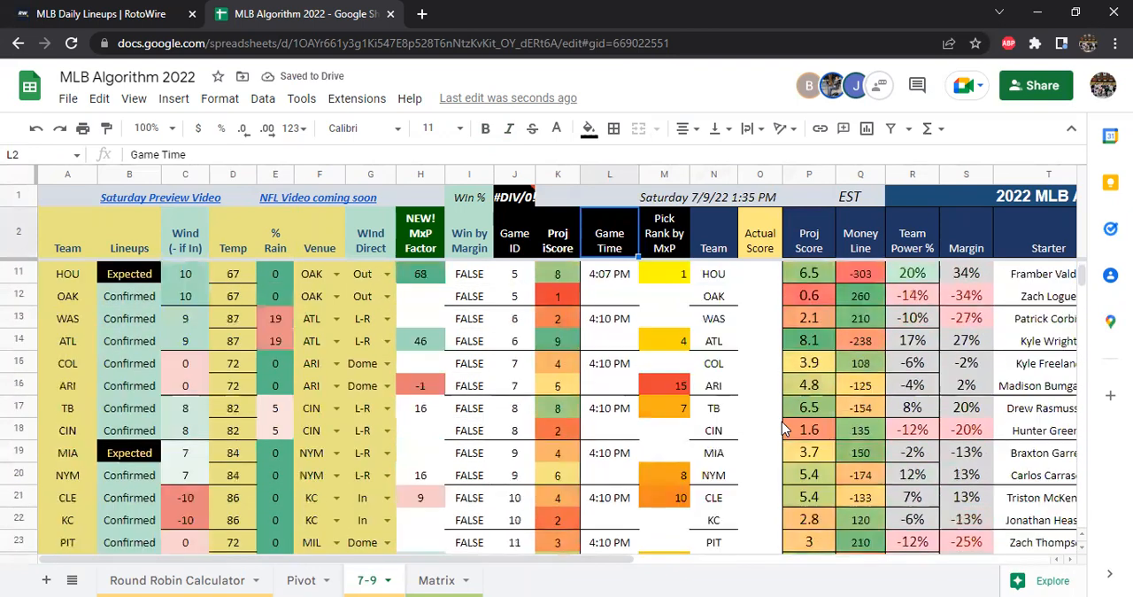
left_click(295, 580)
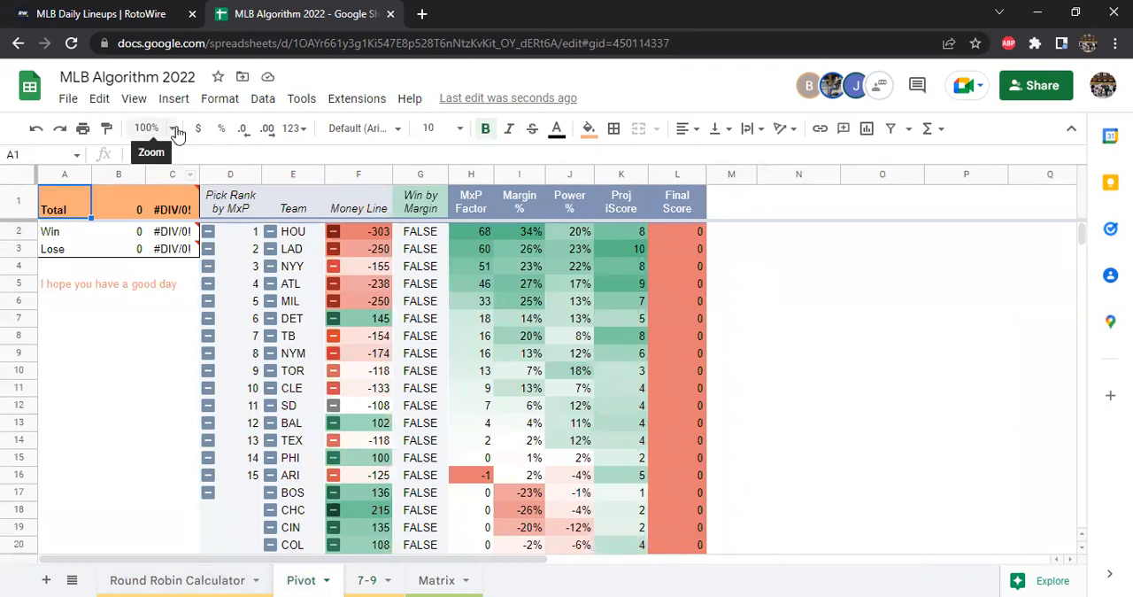
left_click(147, 129)
left_click(153, 264)
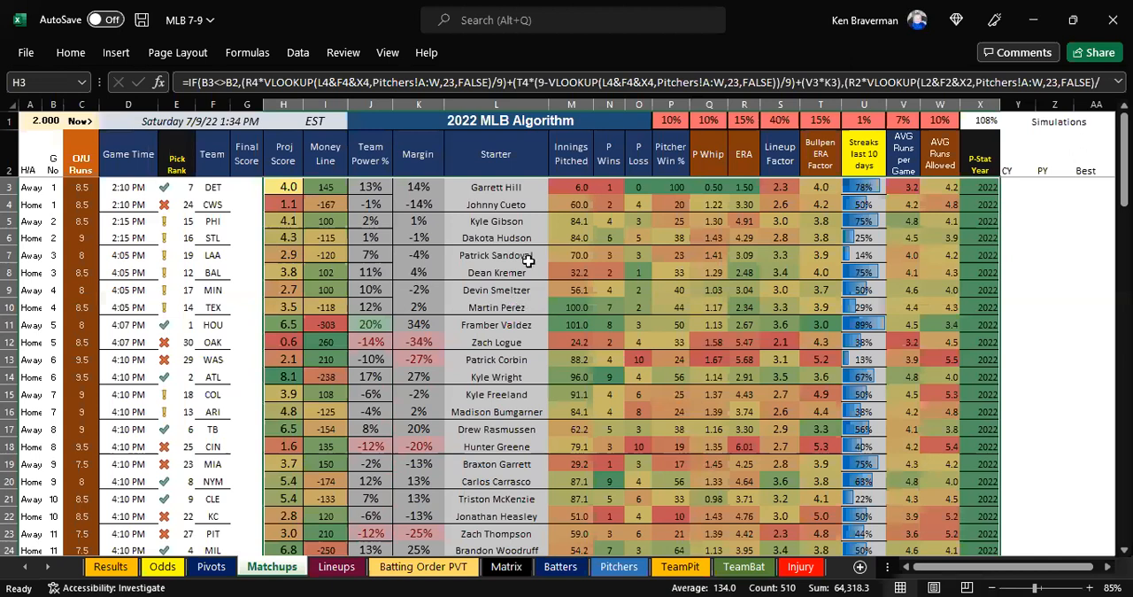
On the Excel Matchups sheet, set DET's P-Stat Year in X3 to AAA and inspect the DET and CWS projected scores and DET's ERA
left_click(236, 193)
left_click(220, 187)
left_click_drag(249, 191, 340, 200)
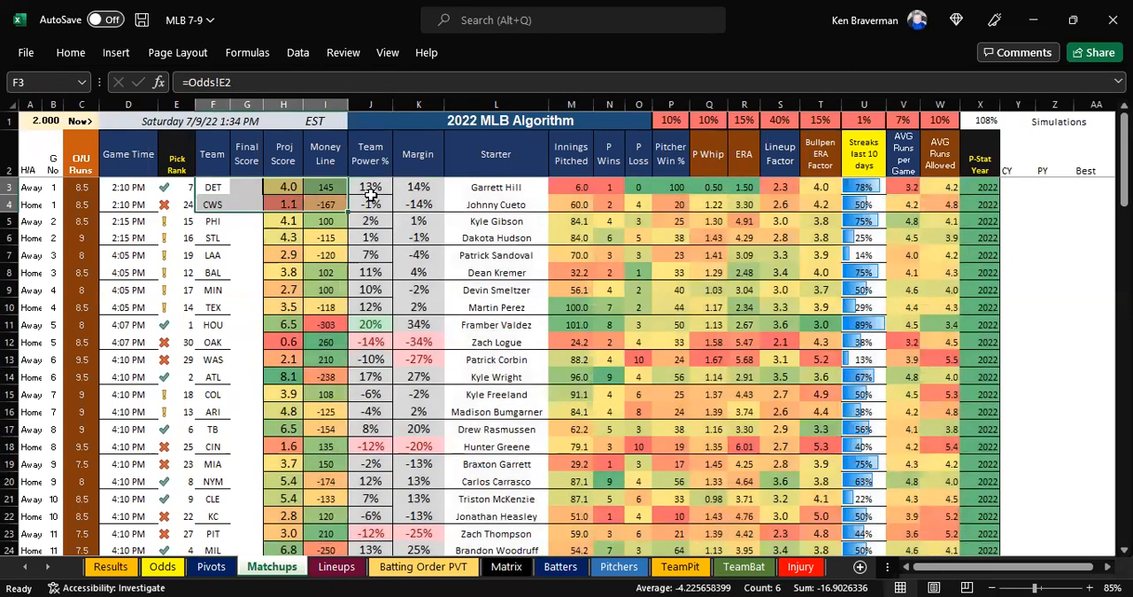
left_click(969, 185)
type("AAA")
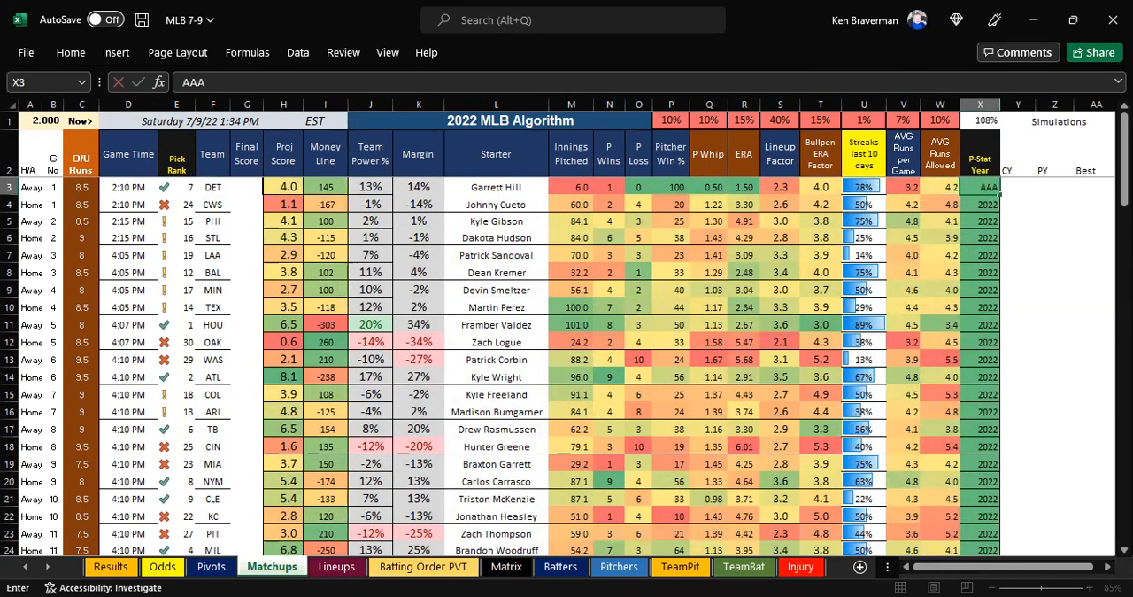
key("Return")
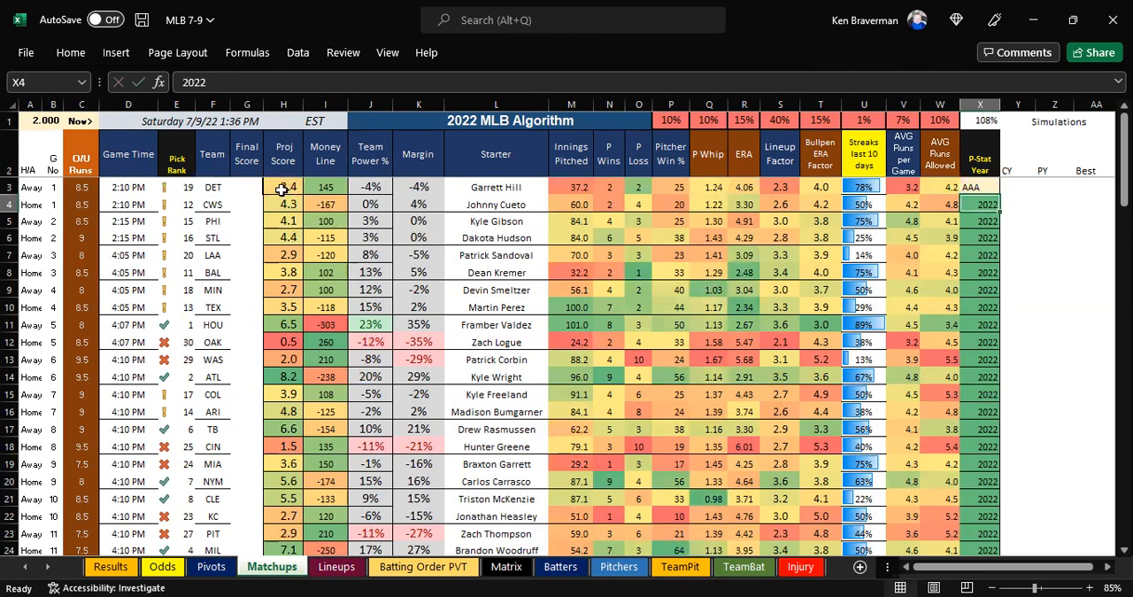
left_click_drag(284, 189, 293, 206)
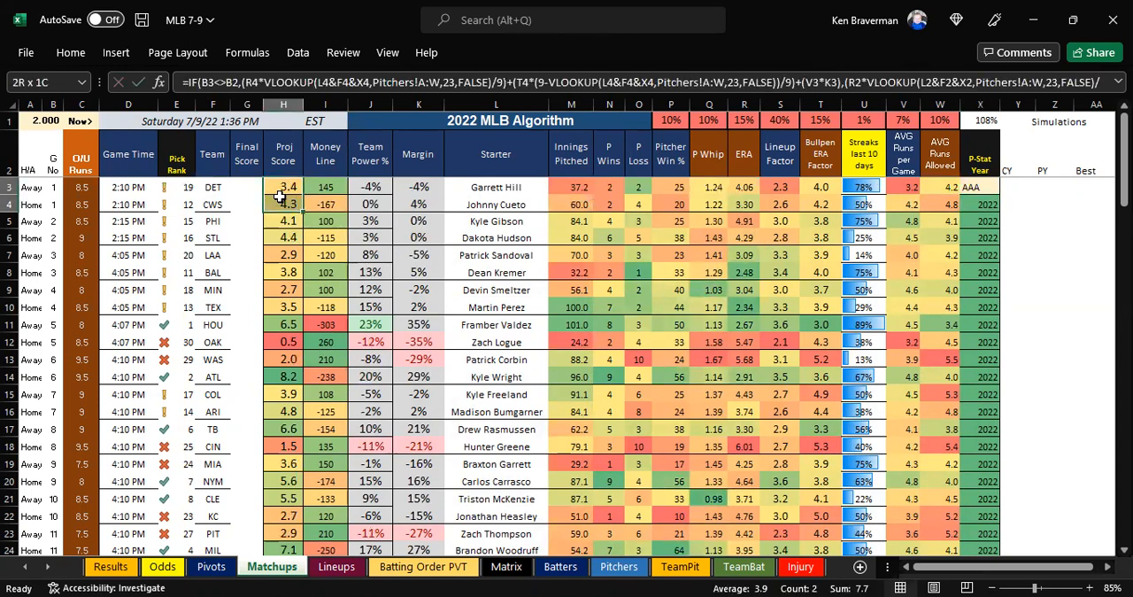
left_click(749, 185)
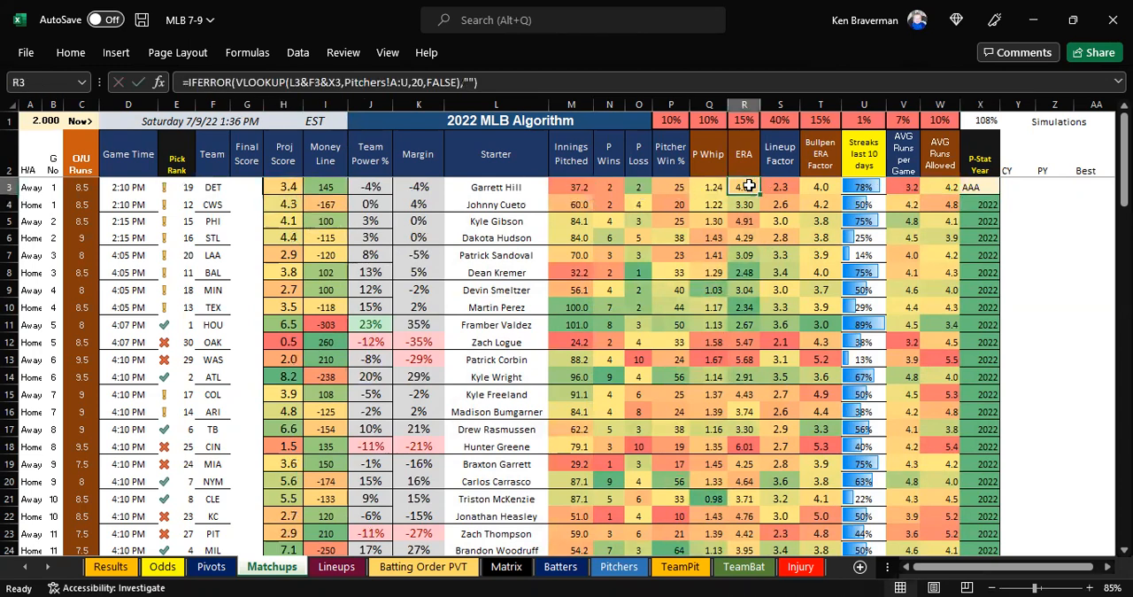
Set DET's P-Stat Year in X3 back to 2022 and select the starter's innings, wins and losses in M3:O3
left_click(981, 186)
type("202")
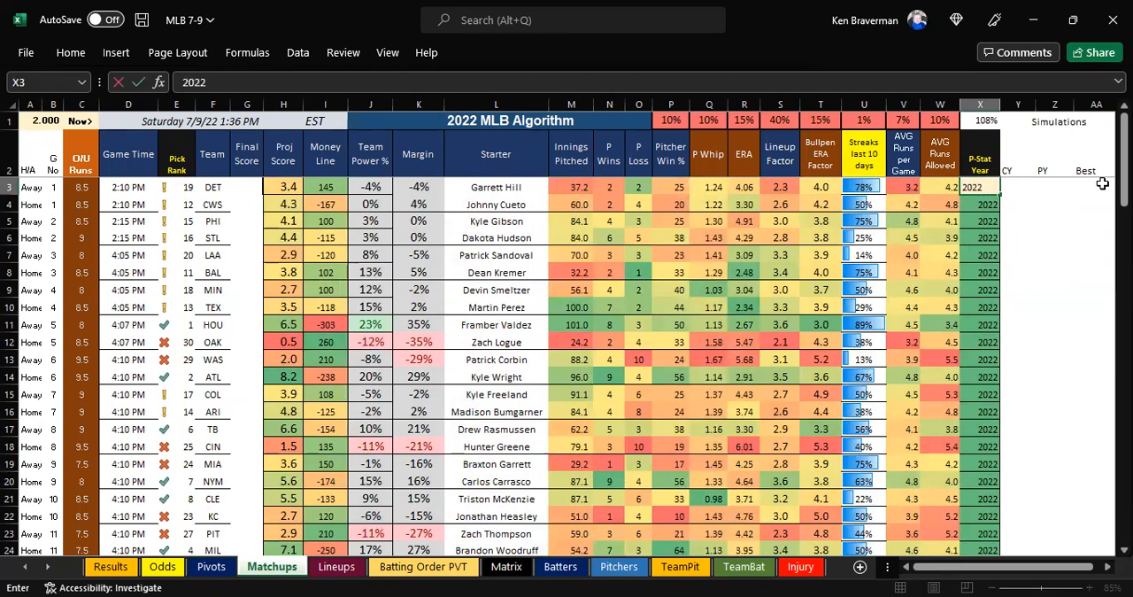
type("2")
key("Return")
left_click_drag(571, 187, 638, 187)
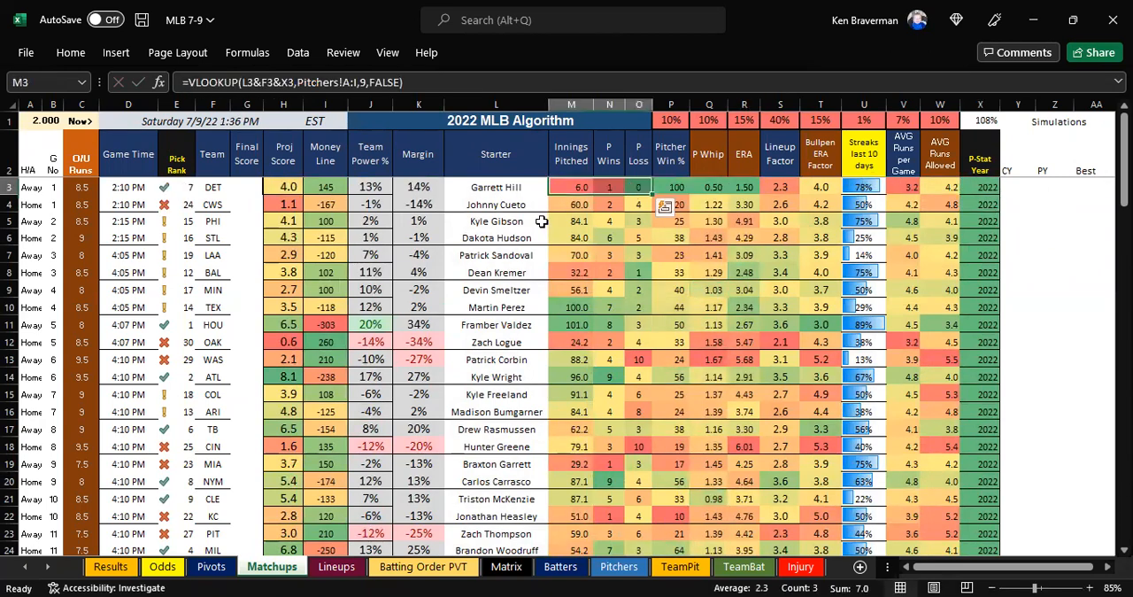
Switch to the shared Google Sheet and look through the ranked picks and money lines on the Pivot sheet
left_click(541, 221)
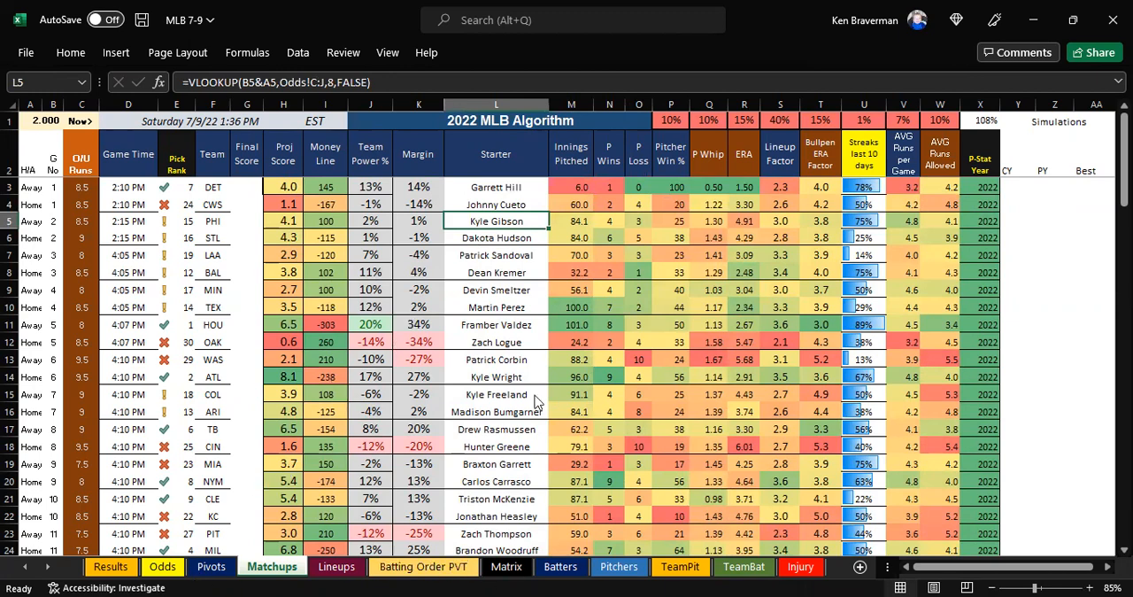
key("alt+Tab")
scroll(536, 393, "down", 1)
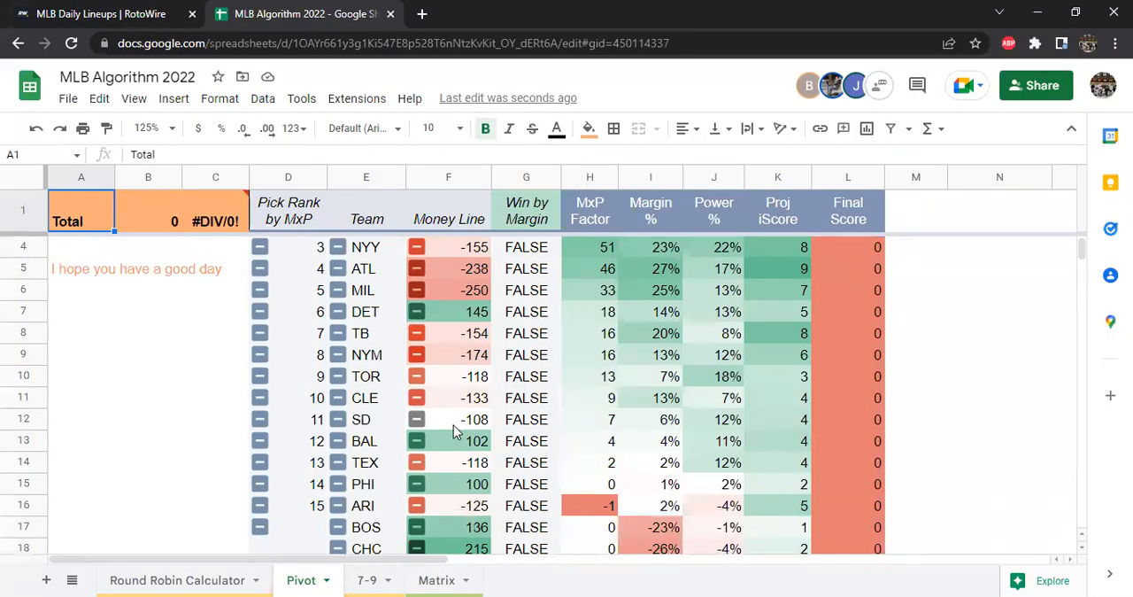
scroll(453, 431, "down", 2)
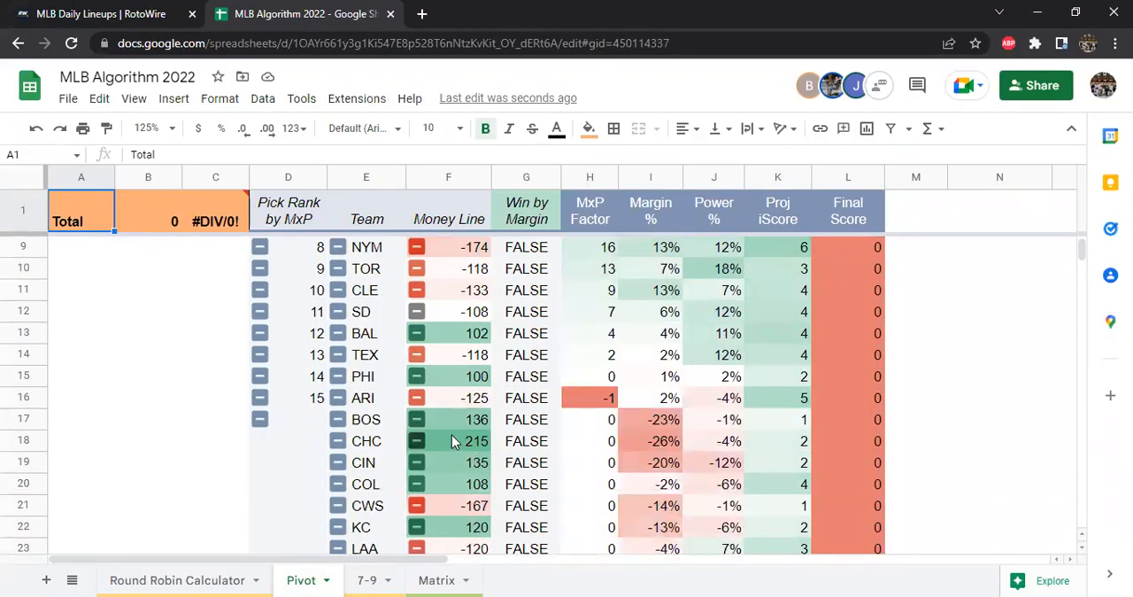
scroll(450, 431, "up", 2)
scroll(450, 431, "down", 1)
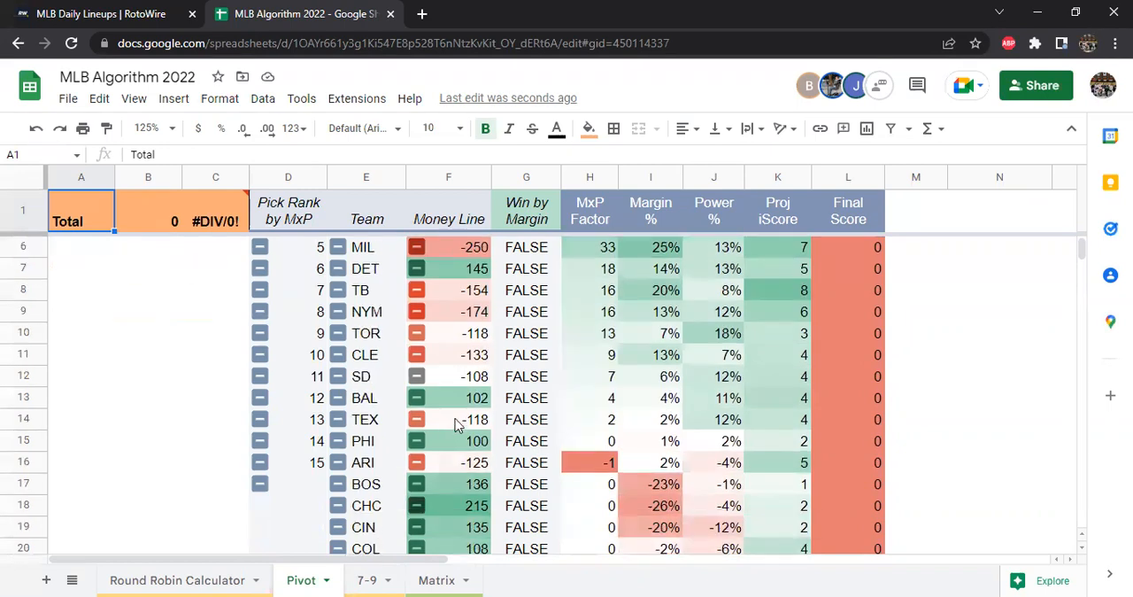
scroll(425, 451, "down", 2)
scroll(434, 434, "up", 3)
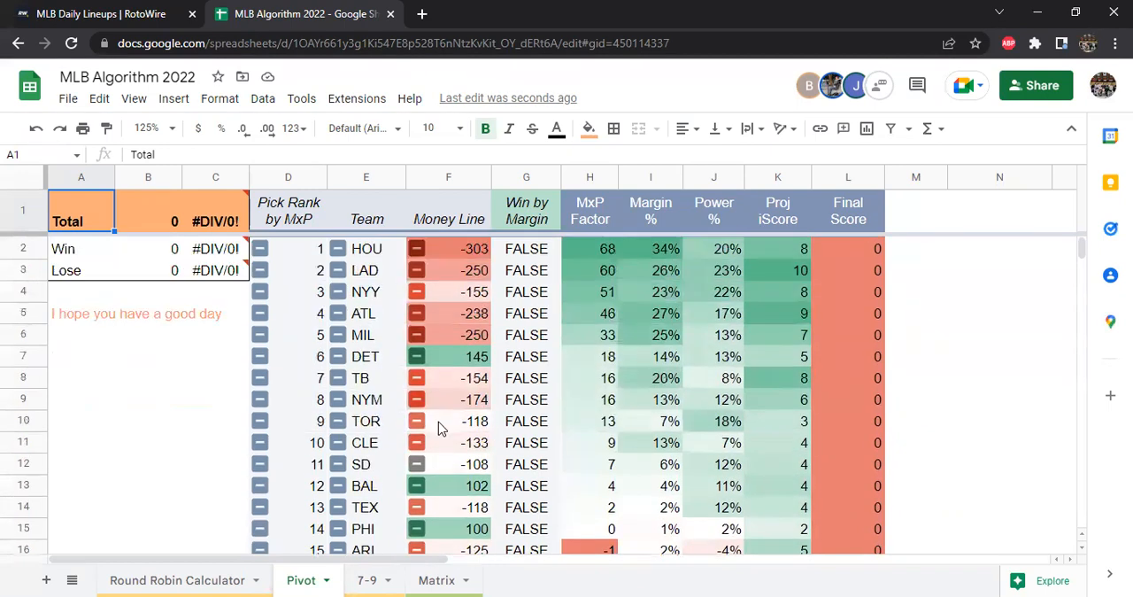
Open the Round Robin Calculator sheet and examine the first pick with its line and the bet amounts per parlay combo
left_click(177, 580)
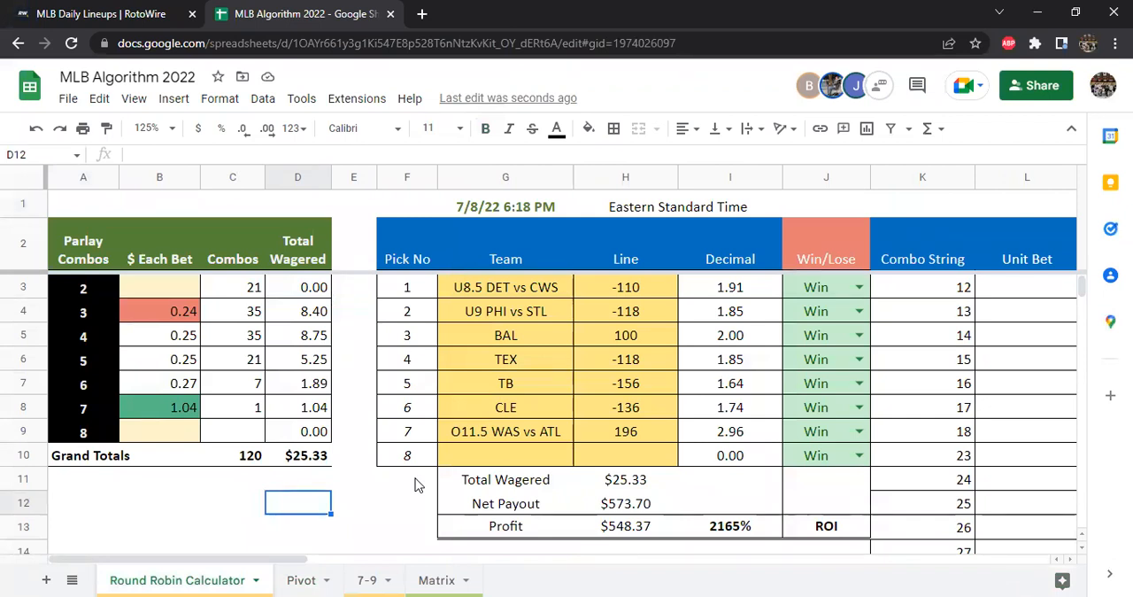
left_click(564, 295)
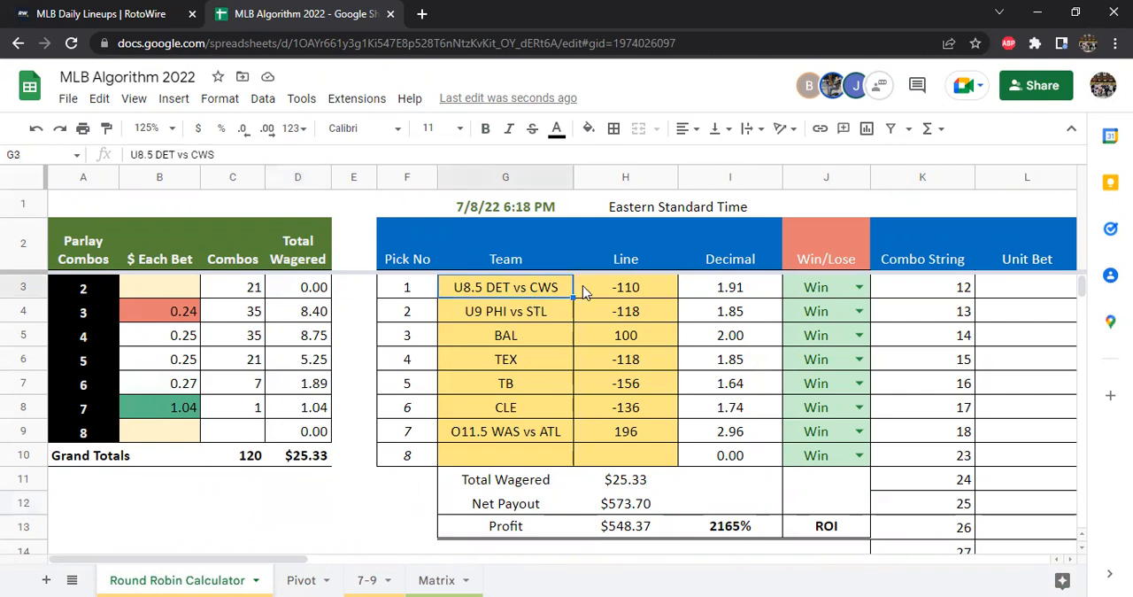
key("shift+Right")
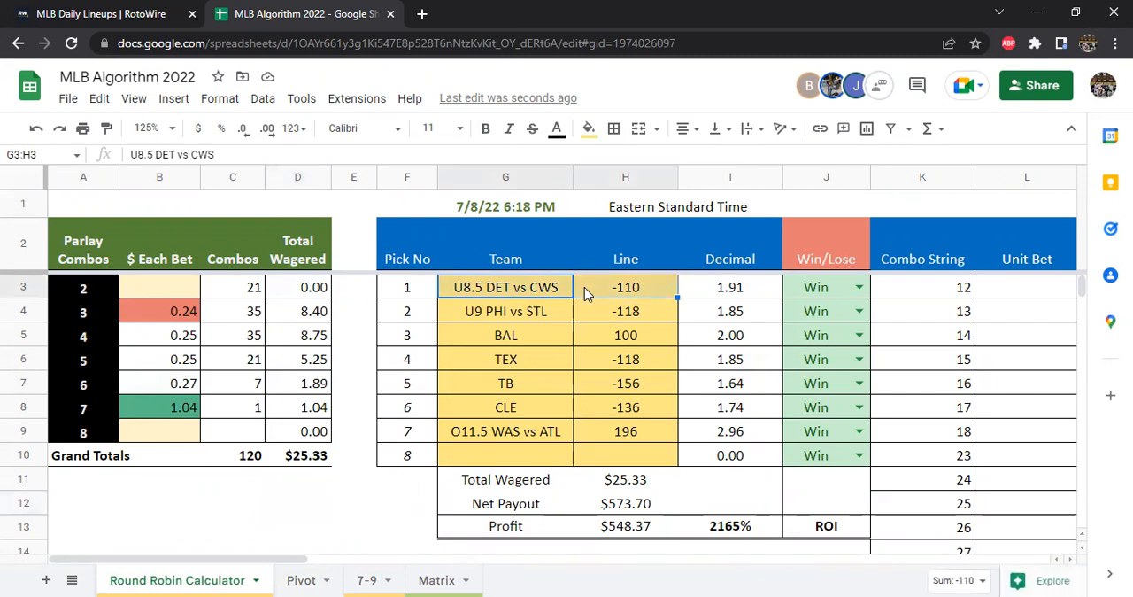
key("Down")
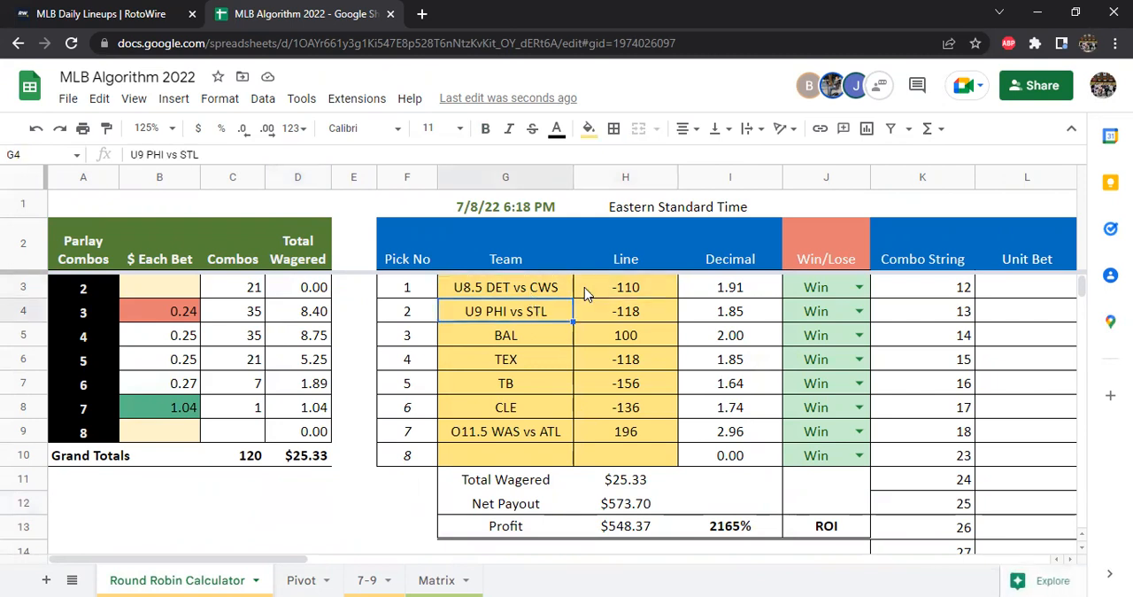
left_click(149, 313)
left_click(152, 401, "shift")
left_click_drag(93, 290, 163, 403)
Go through the calculator's seven picks in turn, from U8.5 DET vs CWS to O11.5 WAS vs ATL
left_click(465, 351)
left_click_drag(521, 291, 631, 432)
left_click(529, 292)
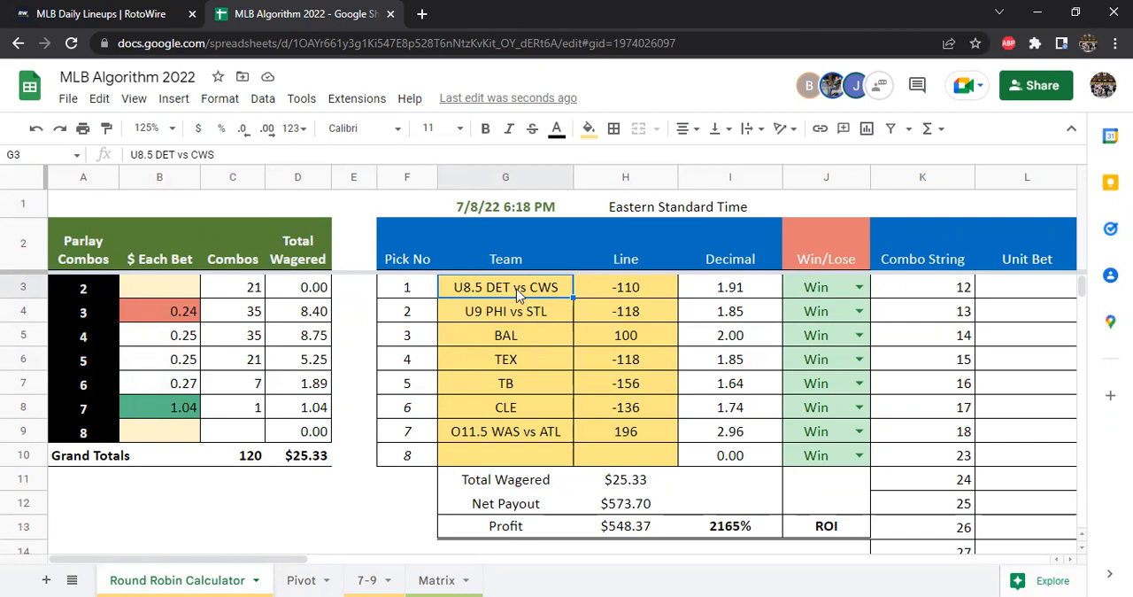
left_click(514, 317)
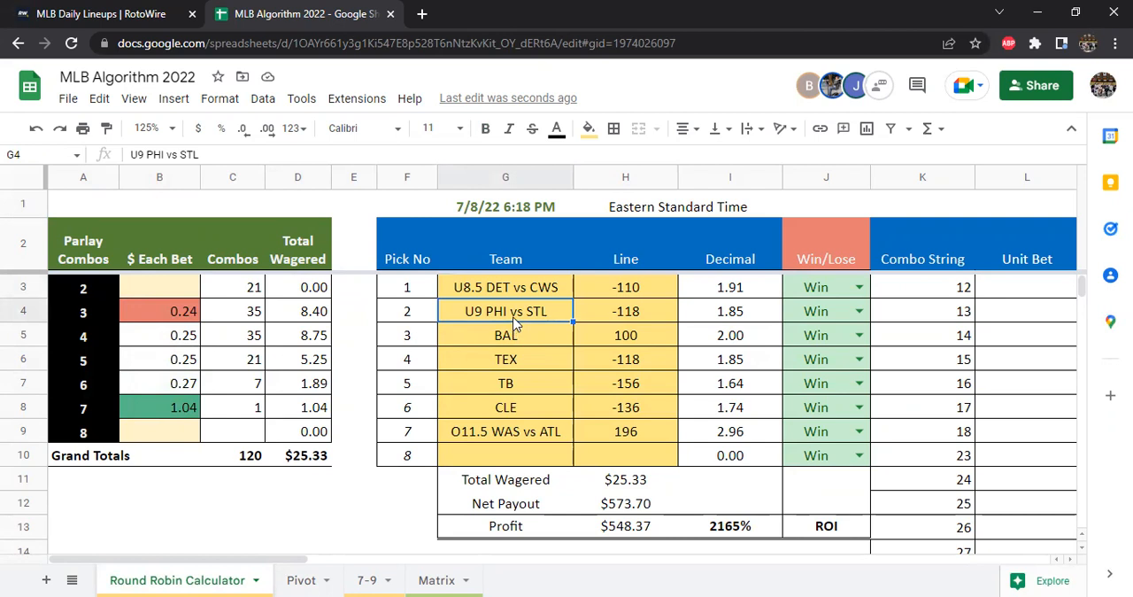
left_click(528, 345)
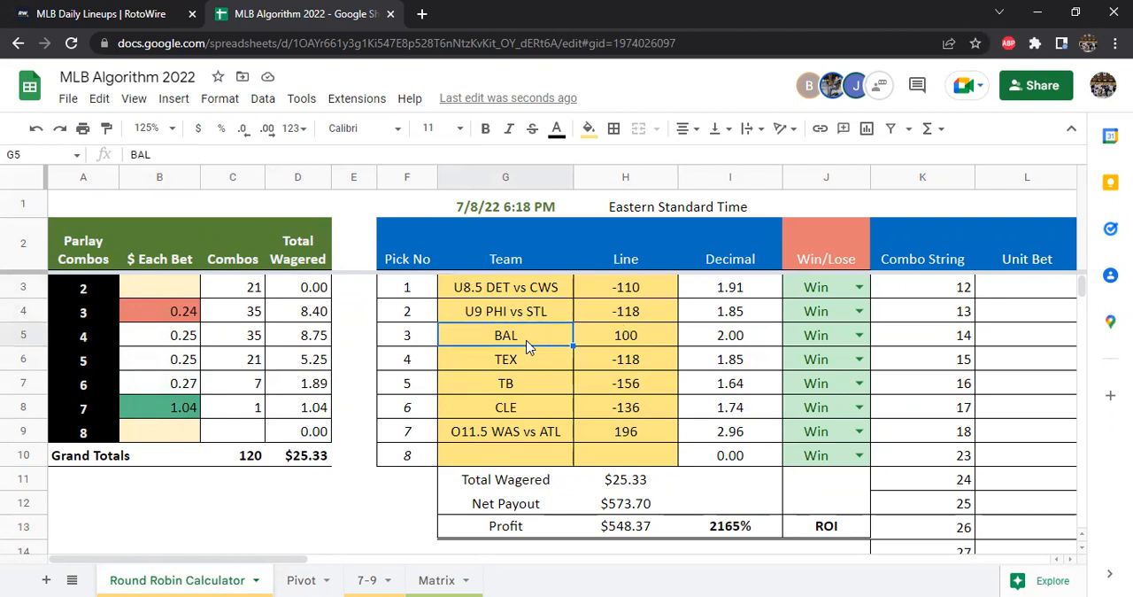
left_click(549, 366)
left_click(547, 394)
left_click(541, 411)
left_click_drag(541, 334, 543, 399)
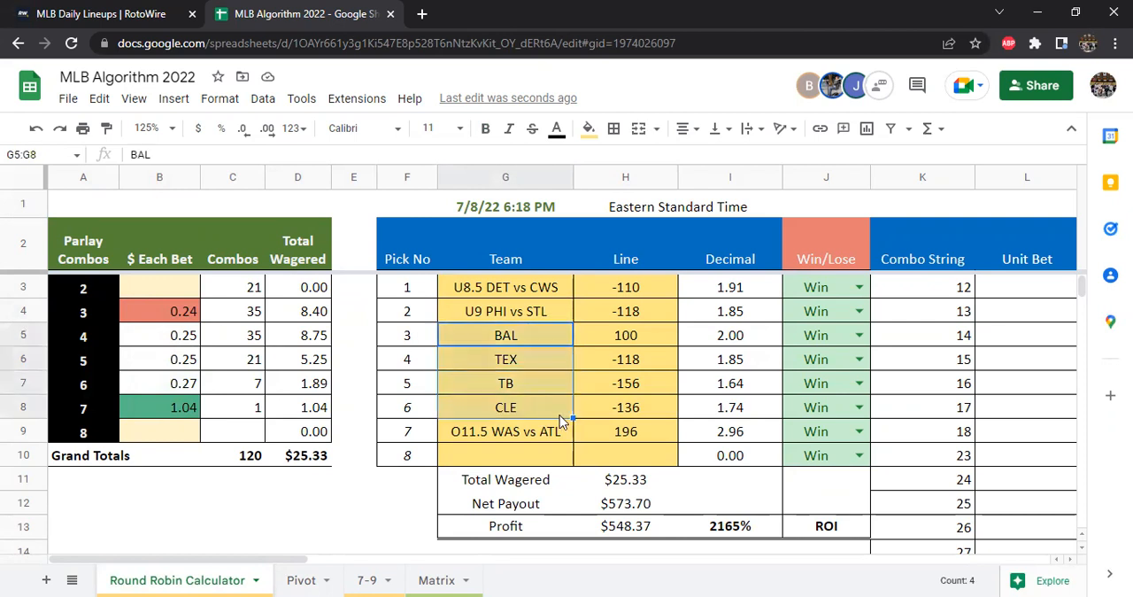
left_click(540, 434)
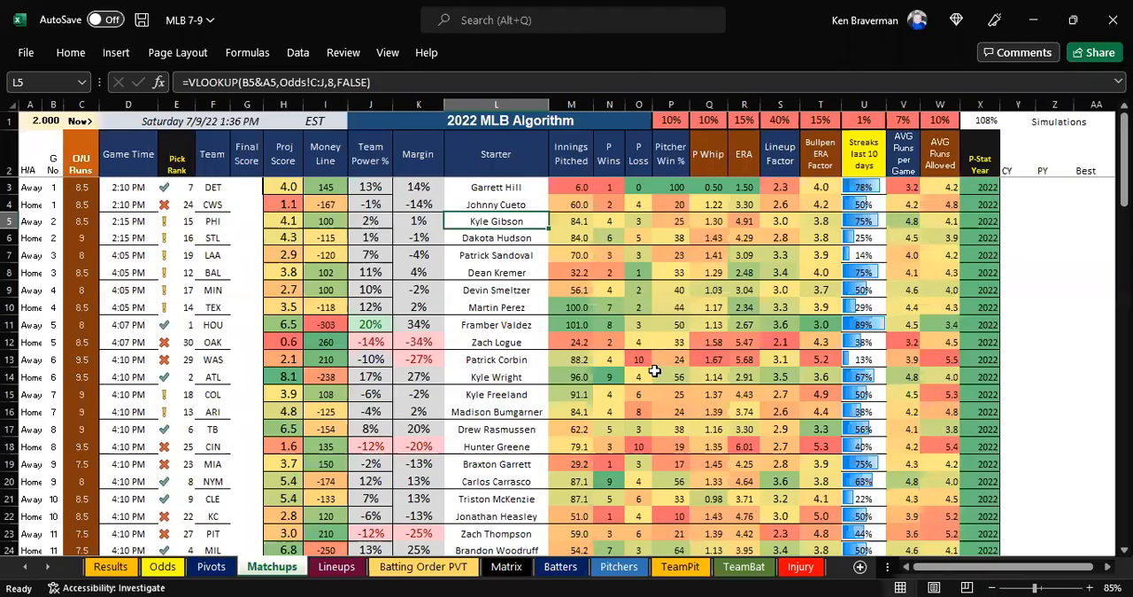
On the Excel Matchups sheet, examine the WAS starter's WHIP and ERA and the lineup and bullpen factors in row 13
left_click_drag(814, 359, 708, 359)
left_click(746, 363)
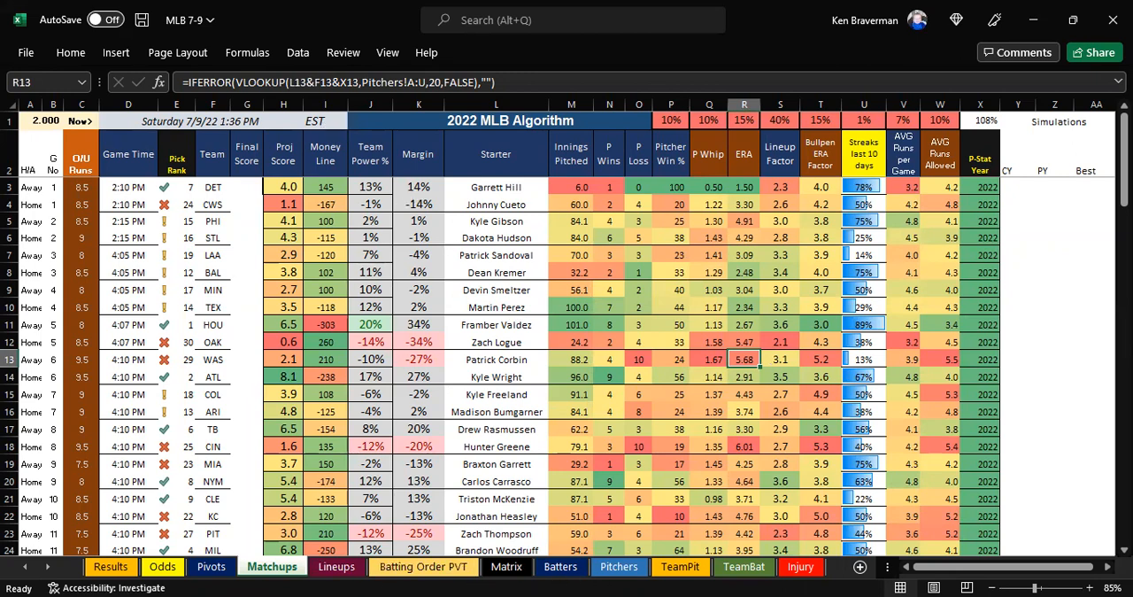
key("alt+Tab")
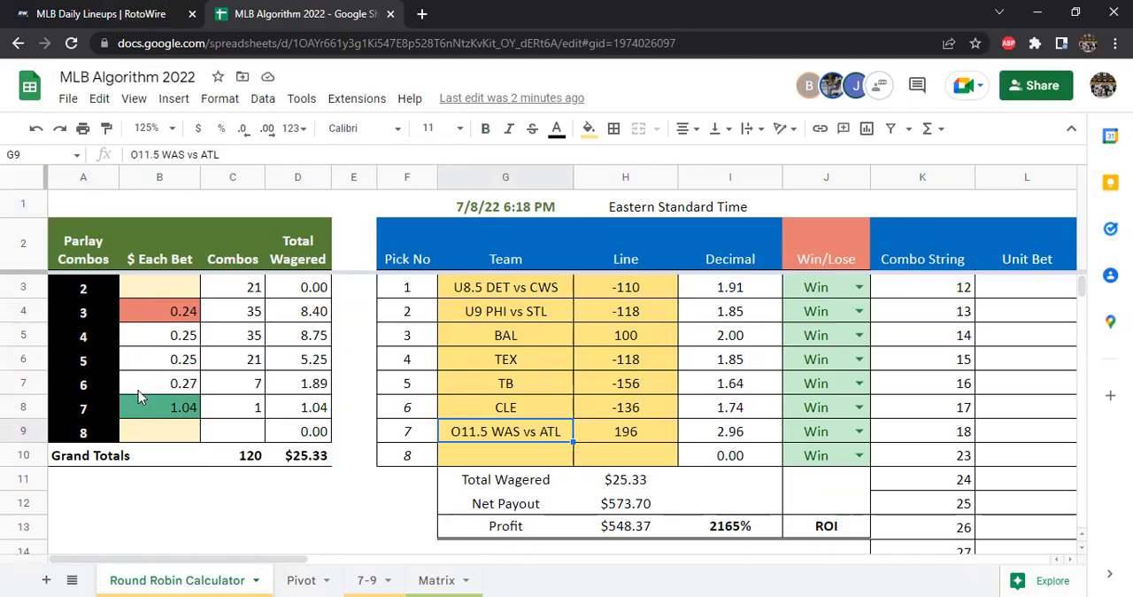
On the Google Sheet's 7-9 sheet, review the temperature and rain percentages of the games, including WAS at ATL and PHI at STL
left_click(113, 14)
left_click(246, 10)
left_click(363, 580)
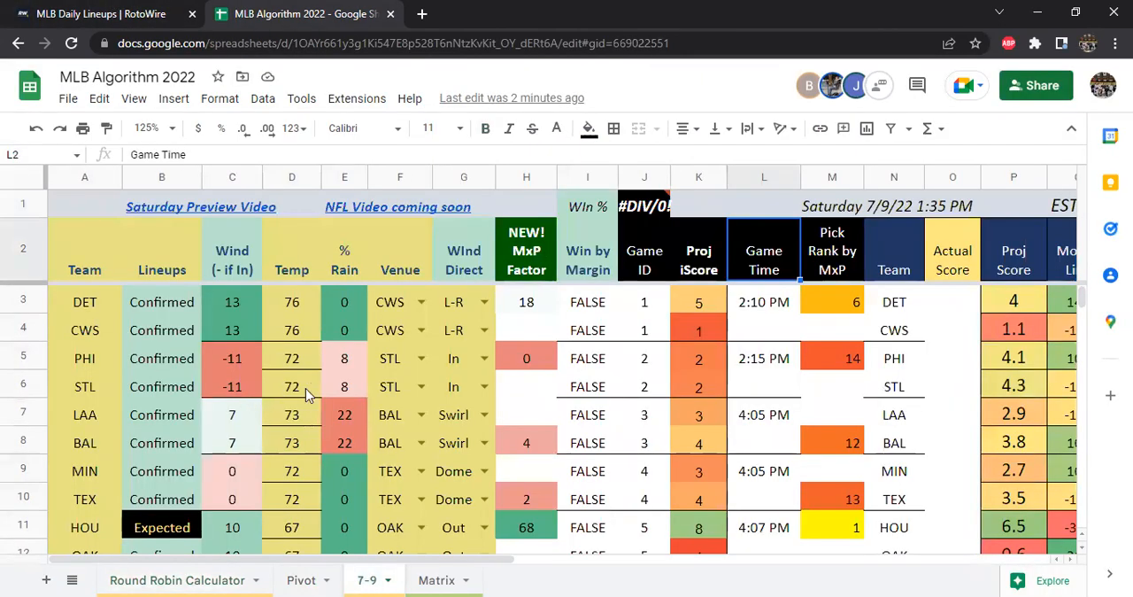
left_click(355, 178)
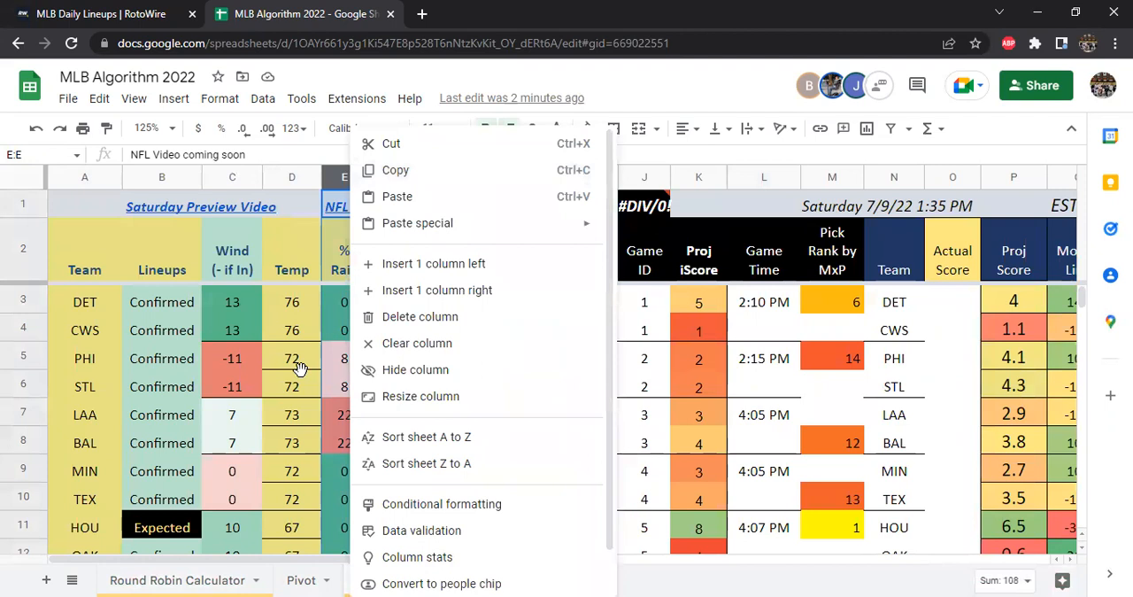
left_click(299, 381)
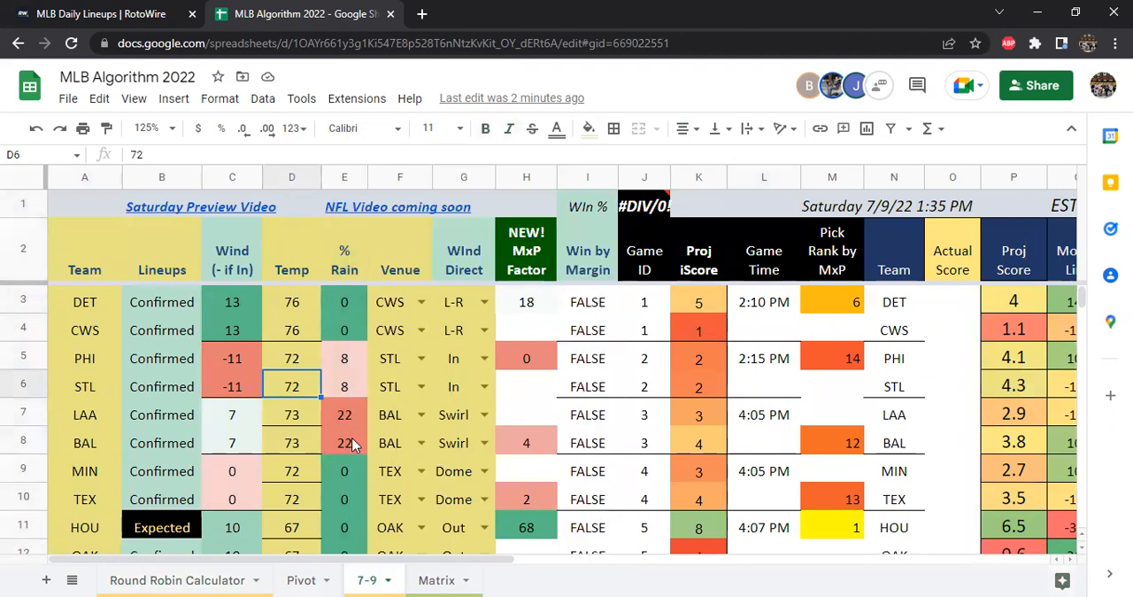
scroll(357, 409, "down", 2)
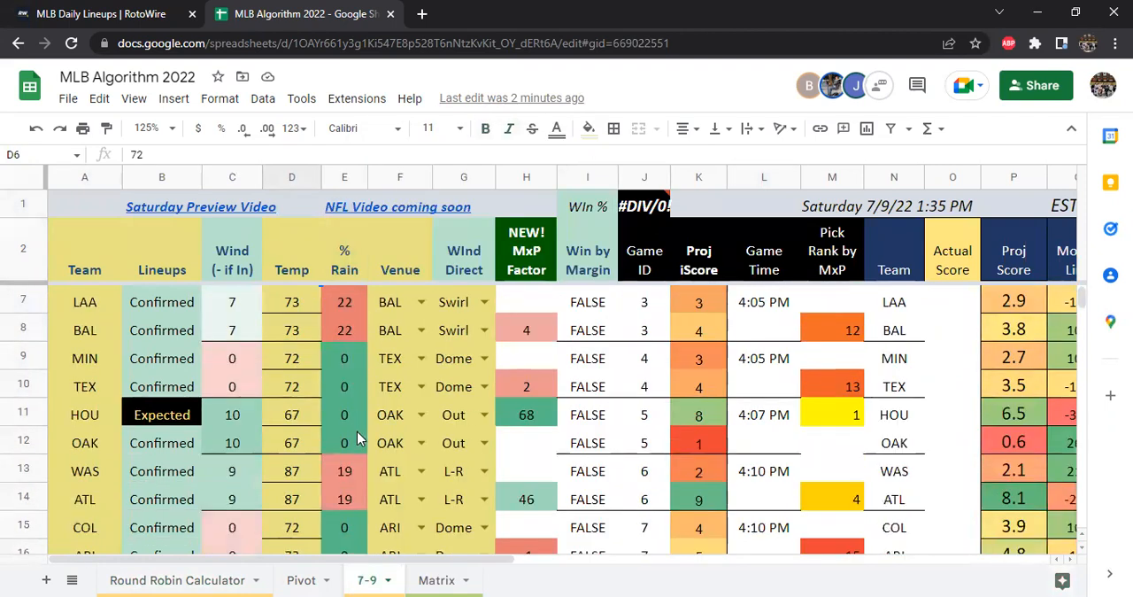
left_click(352, 476)
scroll(413, 453, "down", 5)
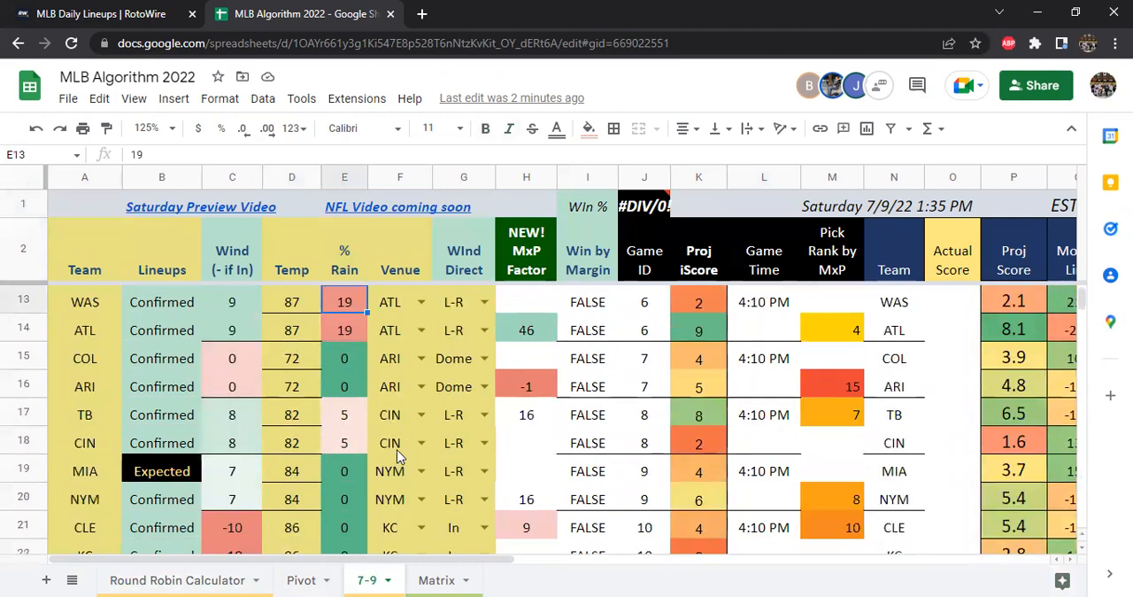
scroll(384, 458, "down", 2)
scroll(385, 444, "up", 6)
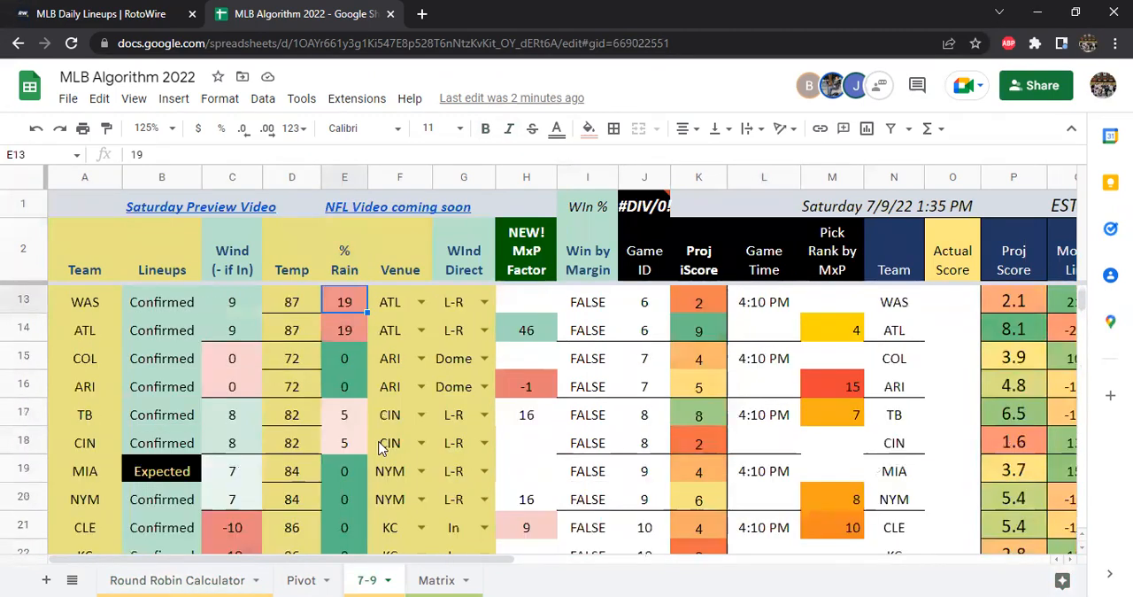
scroll(354, 398, "up", 2)
left_click(346, 386)
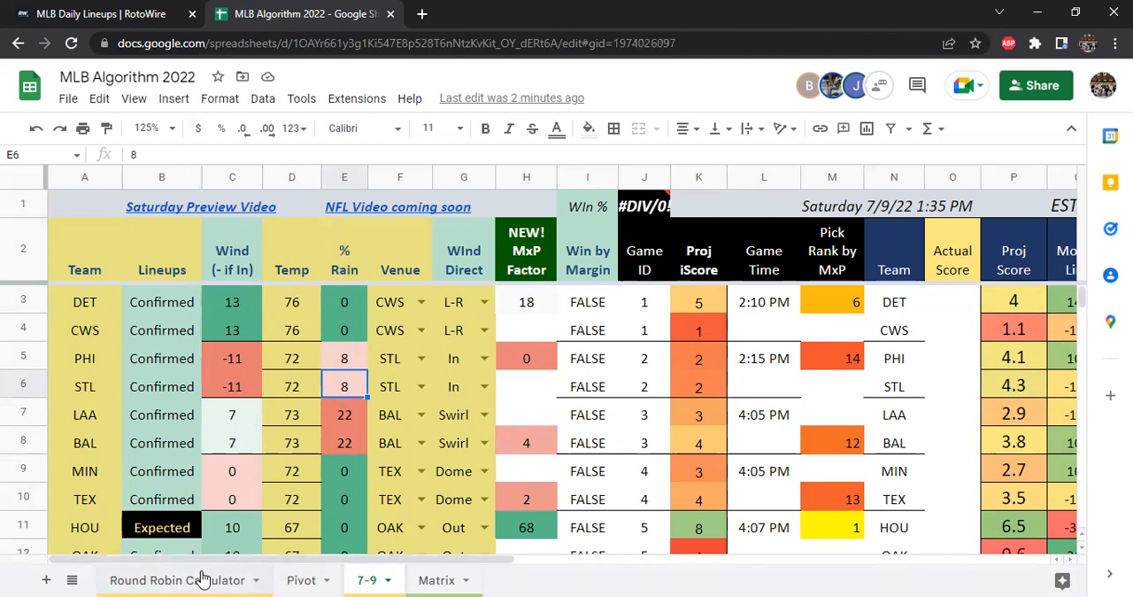
Return to the Round Robin Calculator and inspect the O11.5 WAS vs ATL pick and its line in G9:H9
left_click(239, 580)
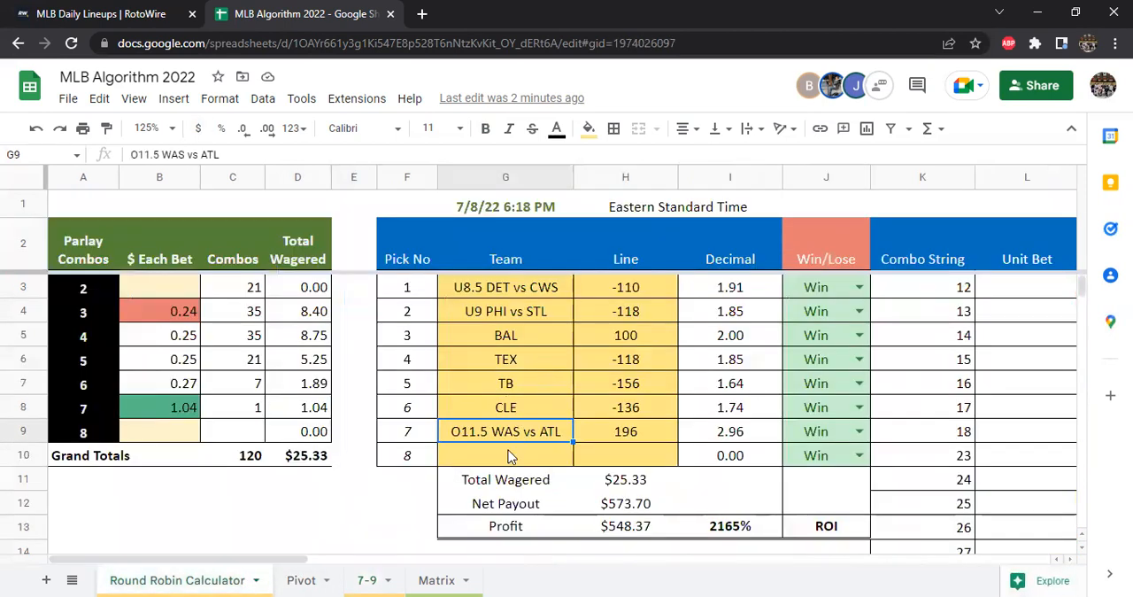
left_click(633, 440)
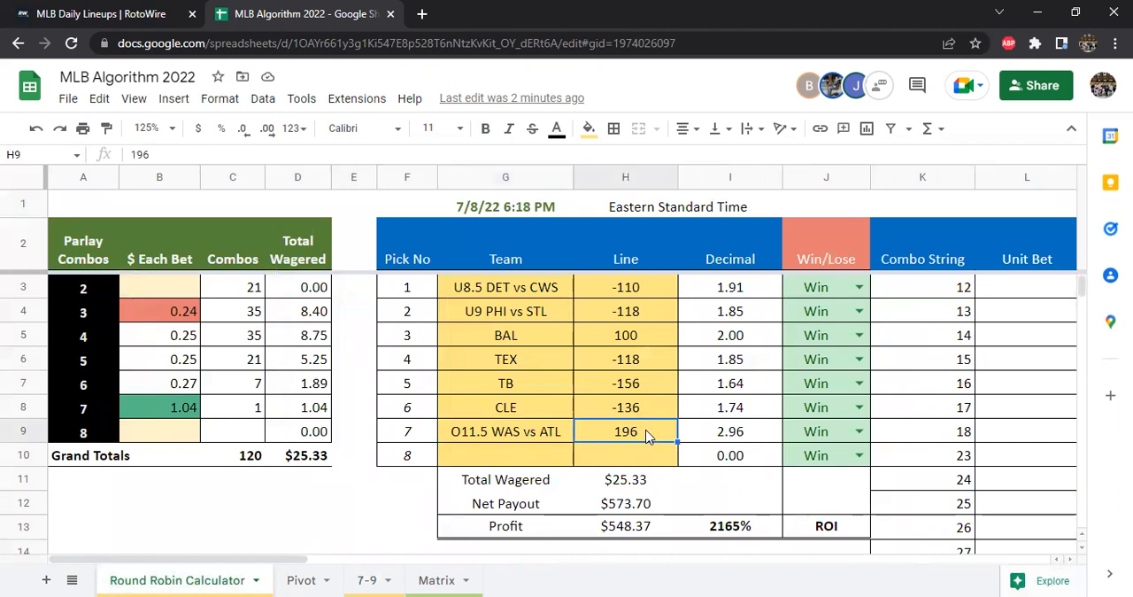
left_click(516, 438)
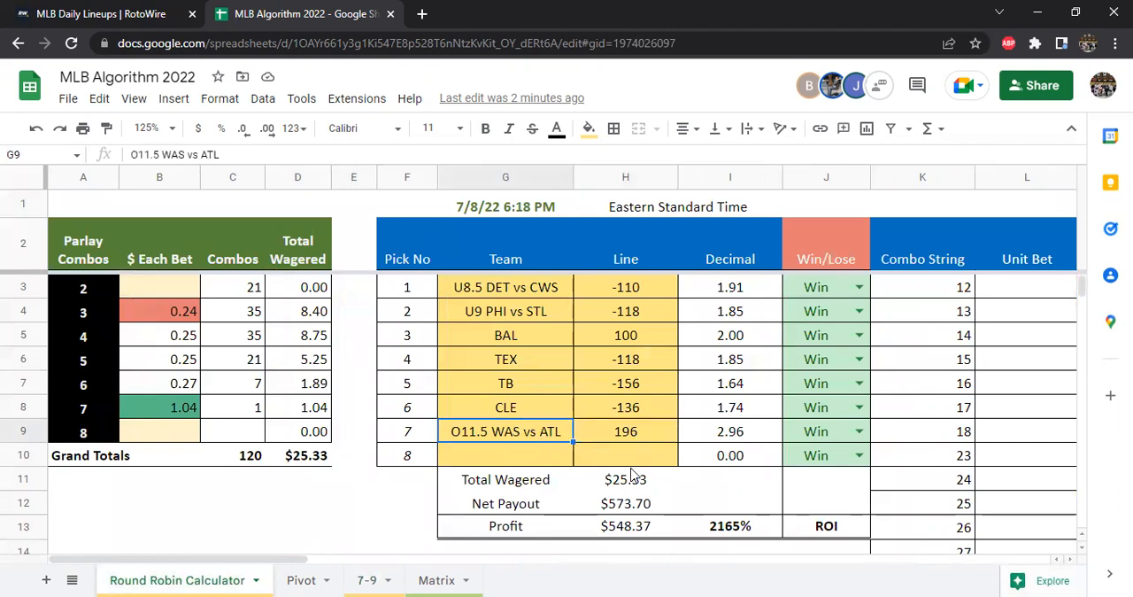
On the 7-9 sheet, select the WAS and ATL Proj iScore values in K13:K14 to see their combined runs
left_click(369, 579)
scroll(584, 447, "down", 2)
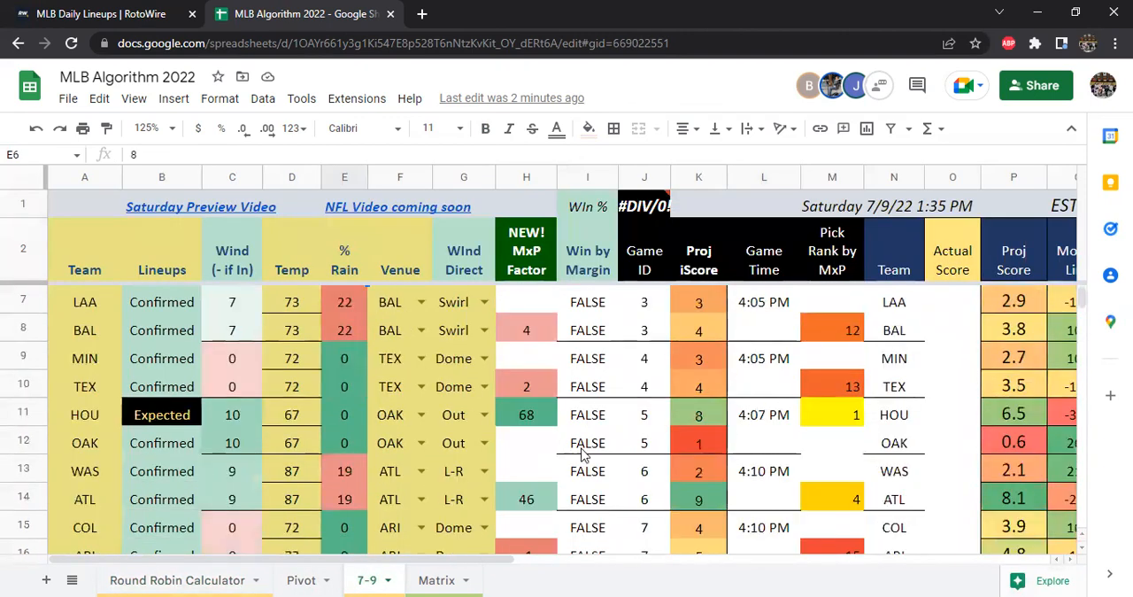
scroll(622, 465, "down", 1)
left_click_drag(699, 442, 706, 415)
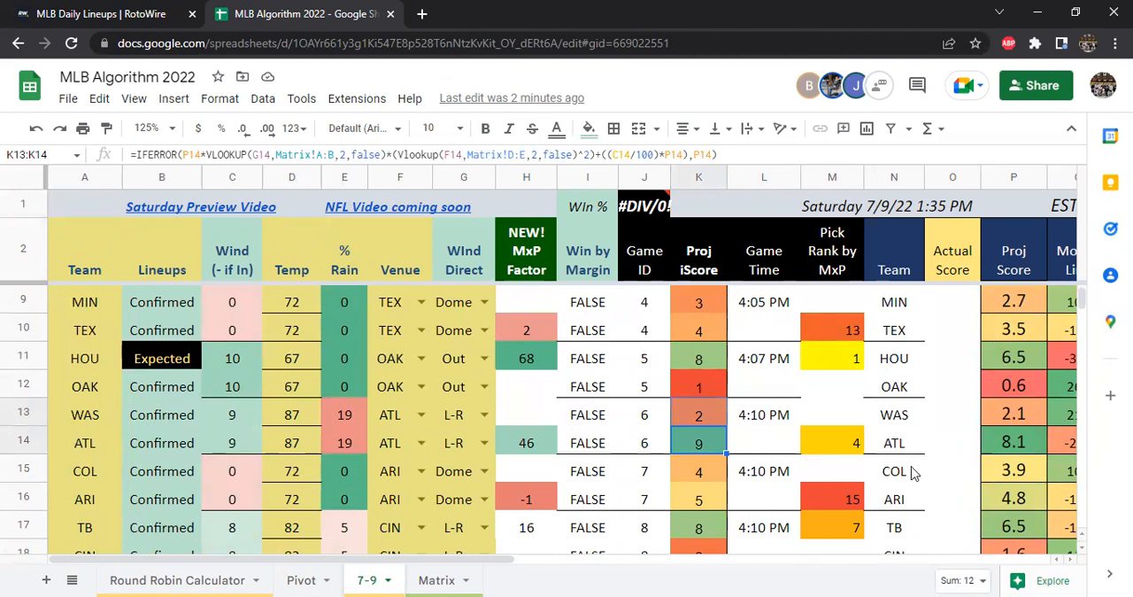
On the Round Robin Calculator, compare the bet amounts for the parlay combos in B3:B8 with the total wagered in H11
left_click(229, 579)
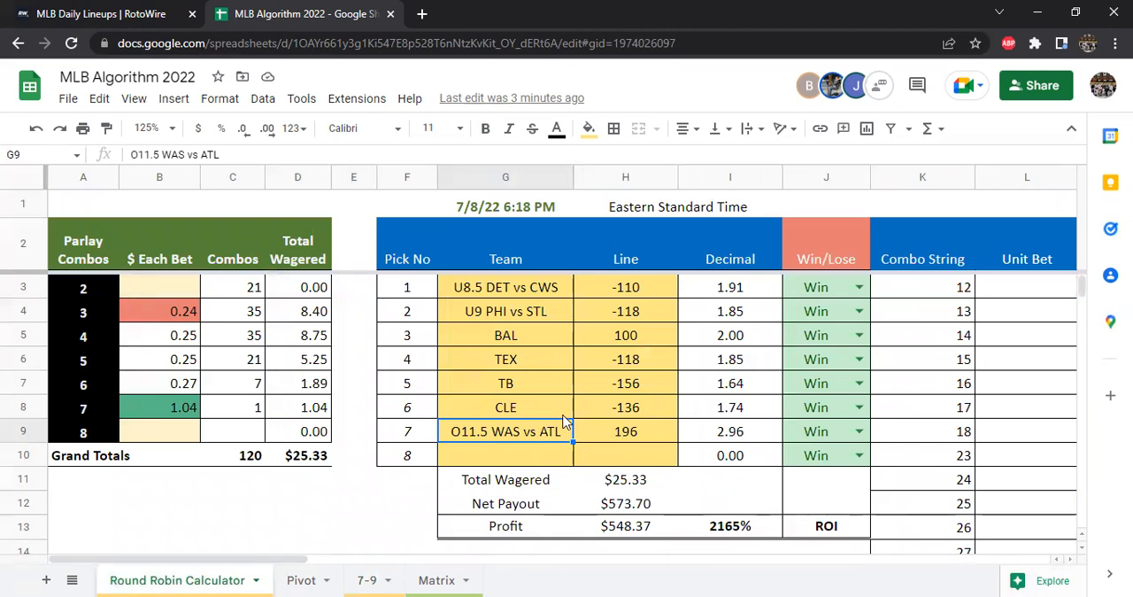
left_click(631, 490)
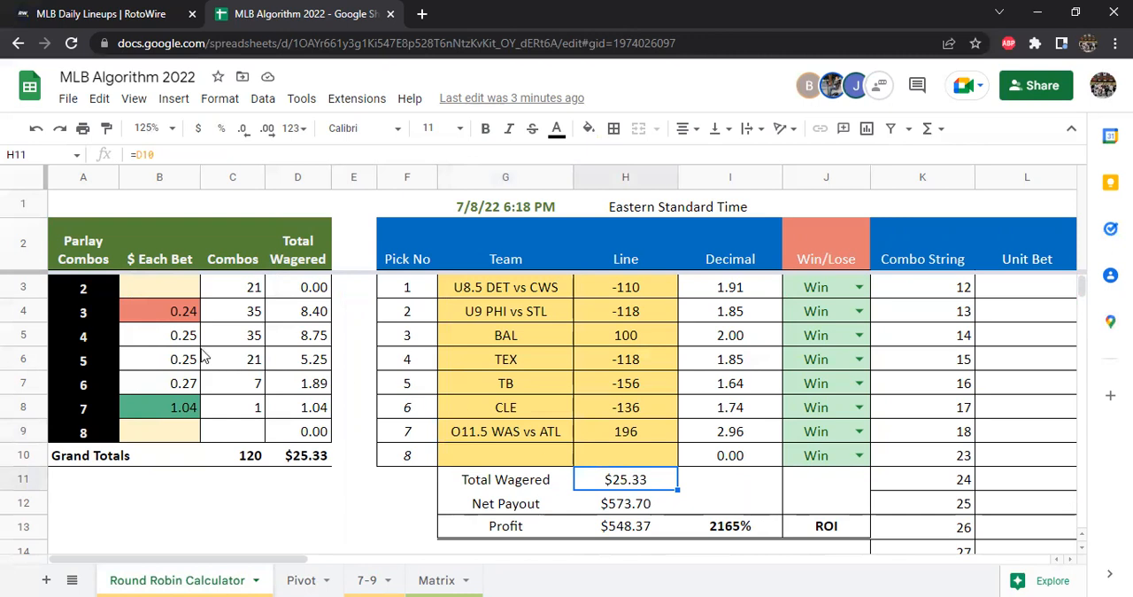
left_click_drag(160, 290, 174, 413)
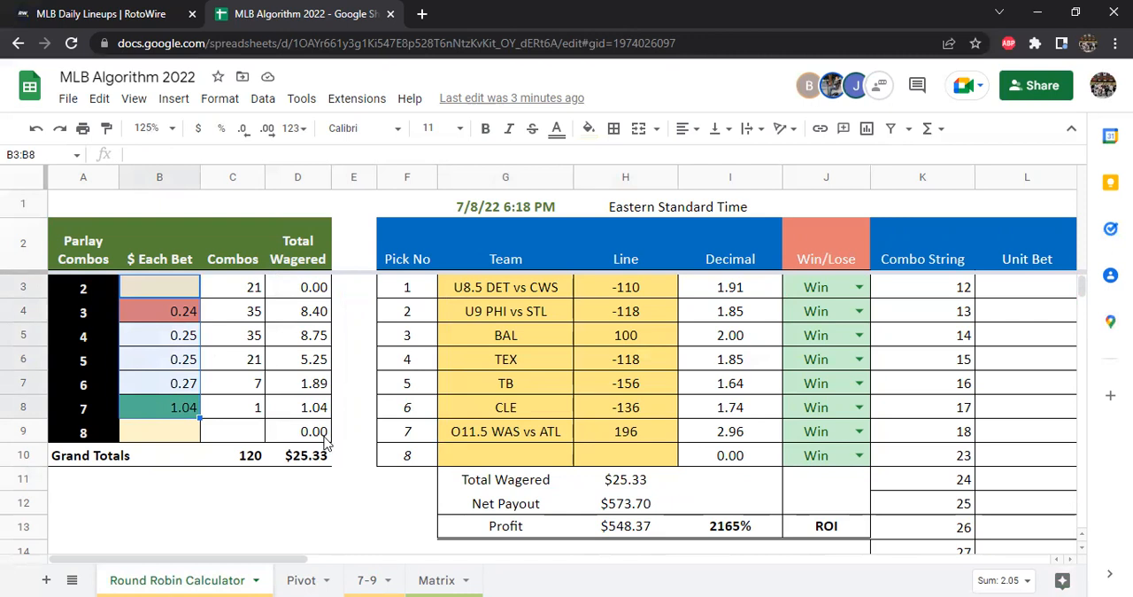
left_click(644, 487)
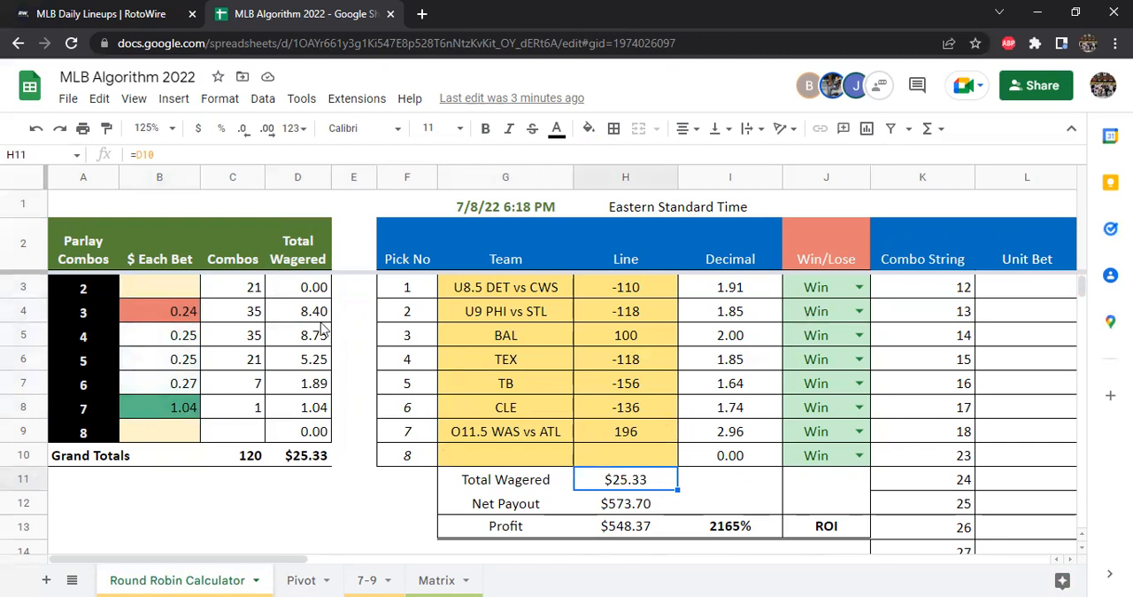
left_click_drag(165, 317, 162, 400)
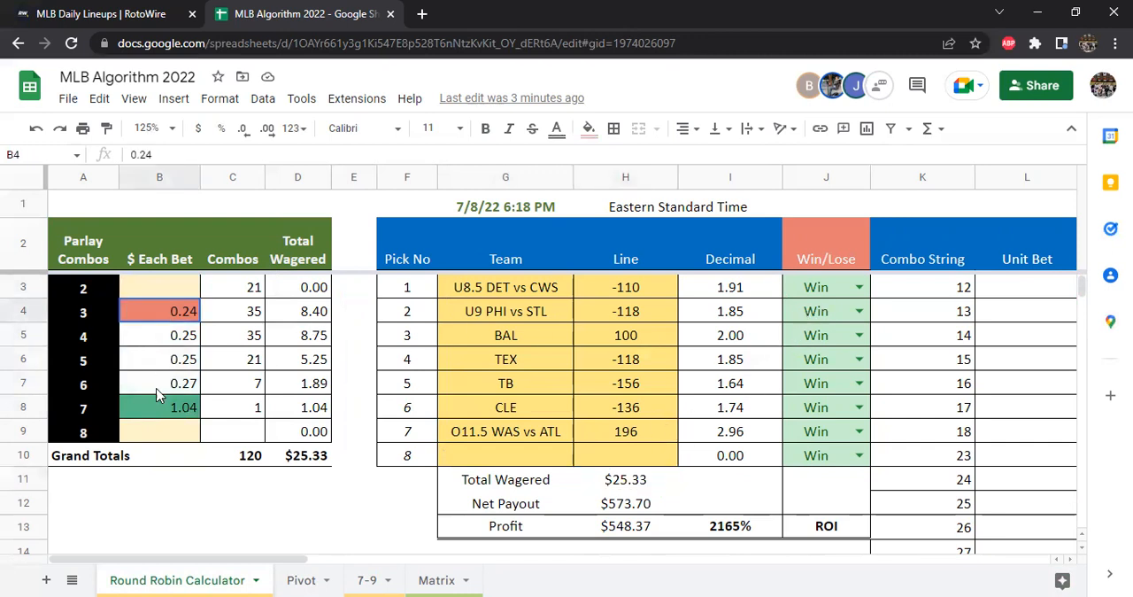
left_click(619, 489)
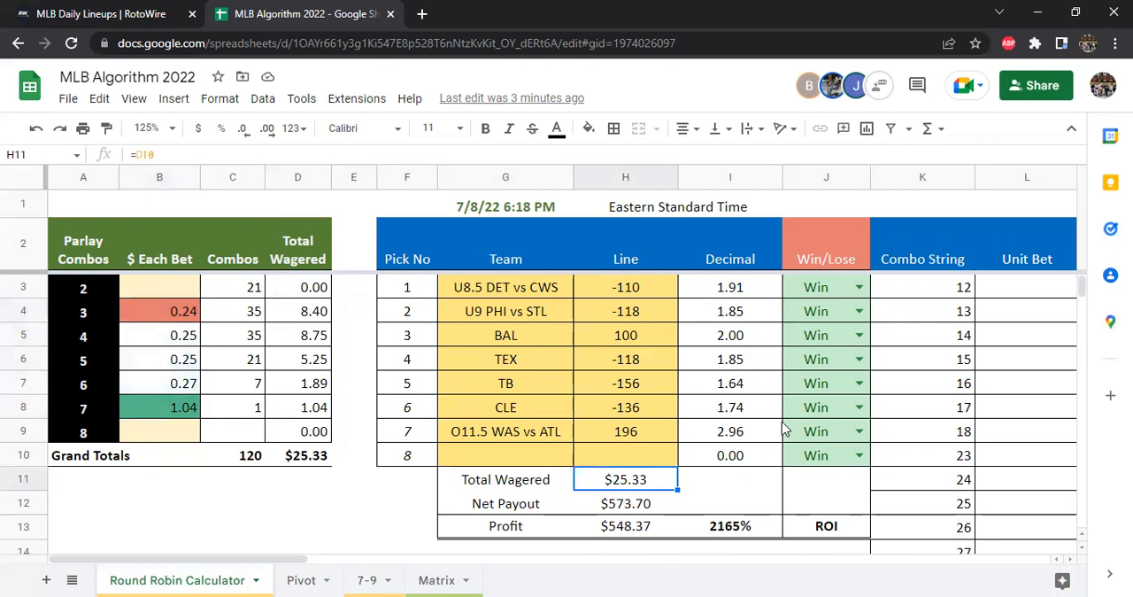
Mark the O11.5 WAS vs ATL pick as Lose, check the Net Payout in H12, and set the pick back to Win
left_click(858, 432)
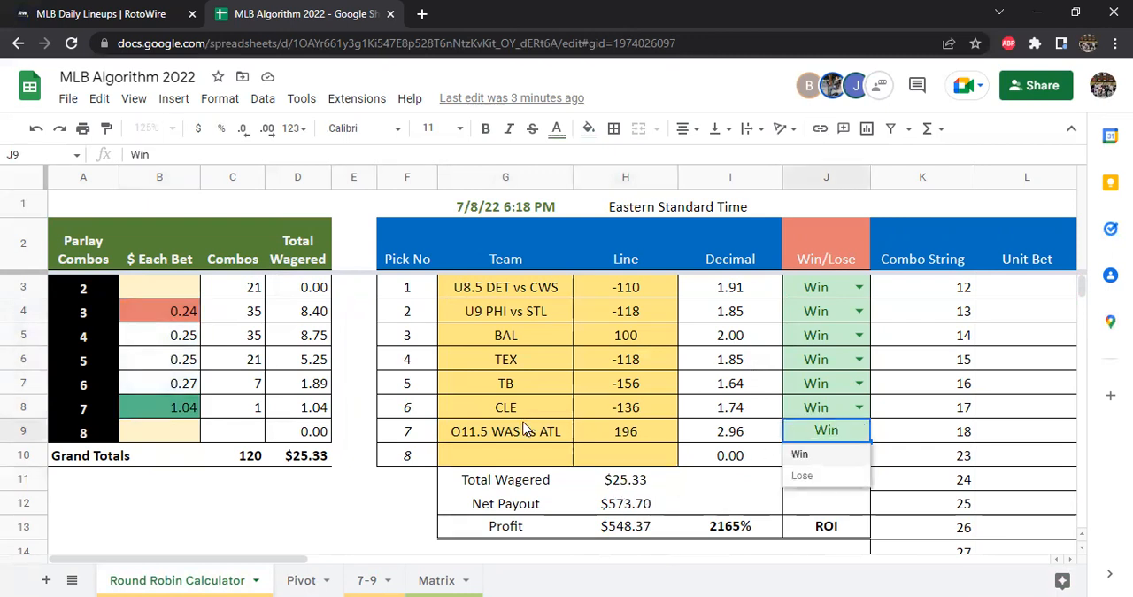
left_click(804, 477)
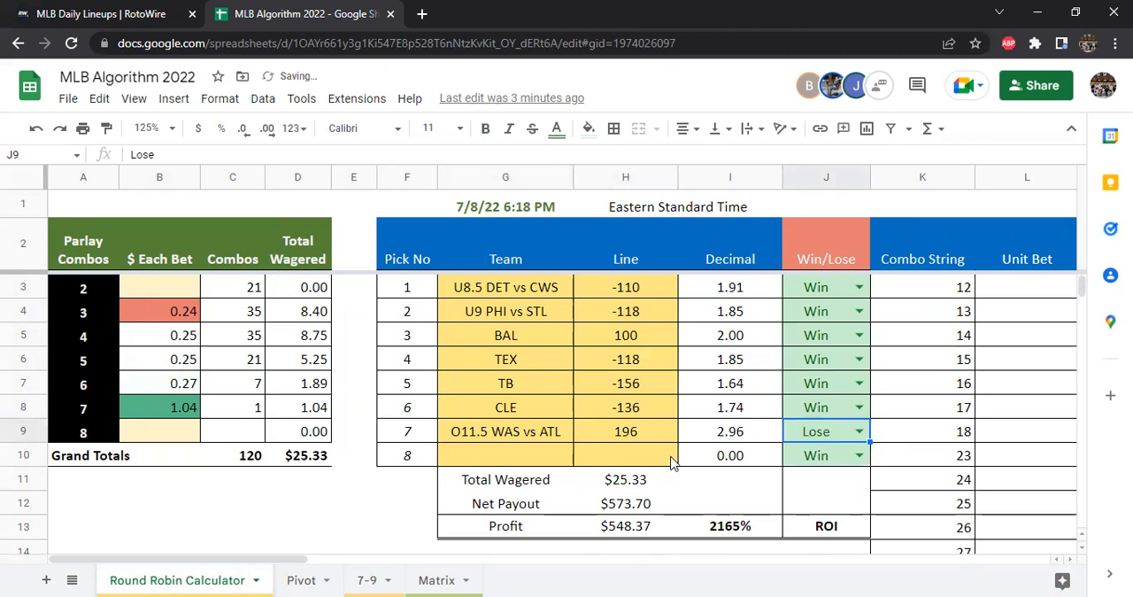
left_click(628, 507)
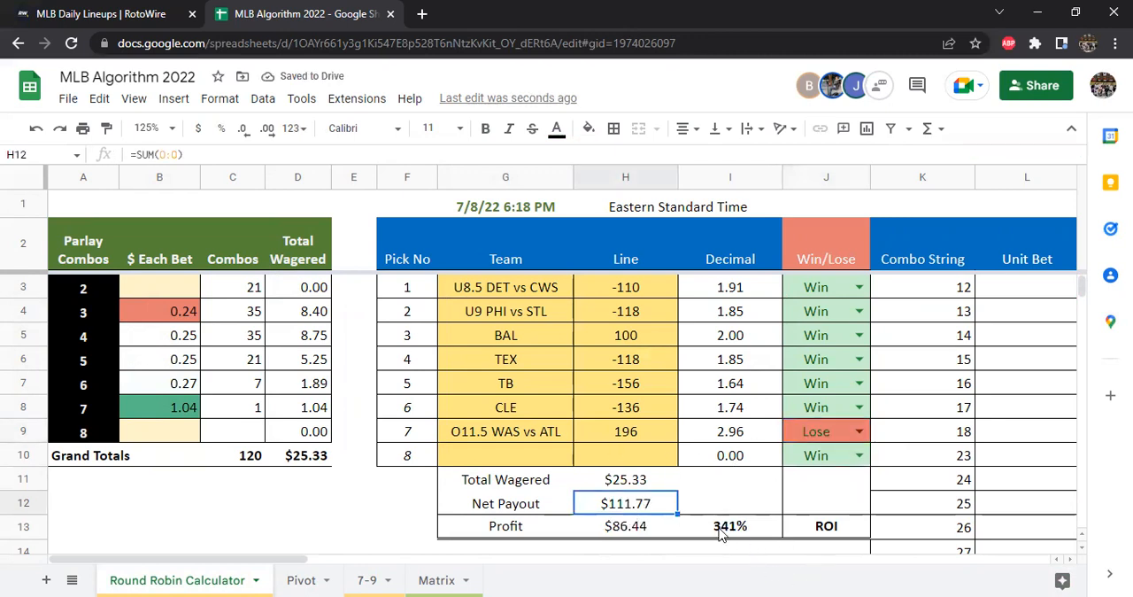
left_click(859, 431)
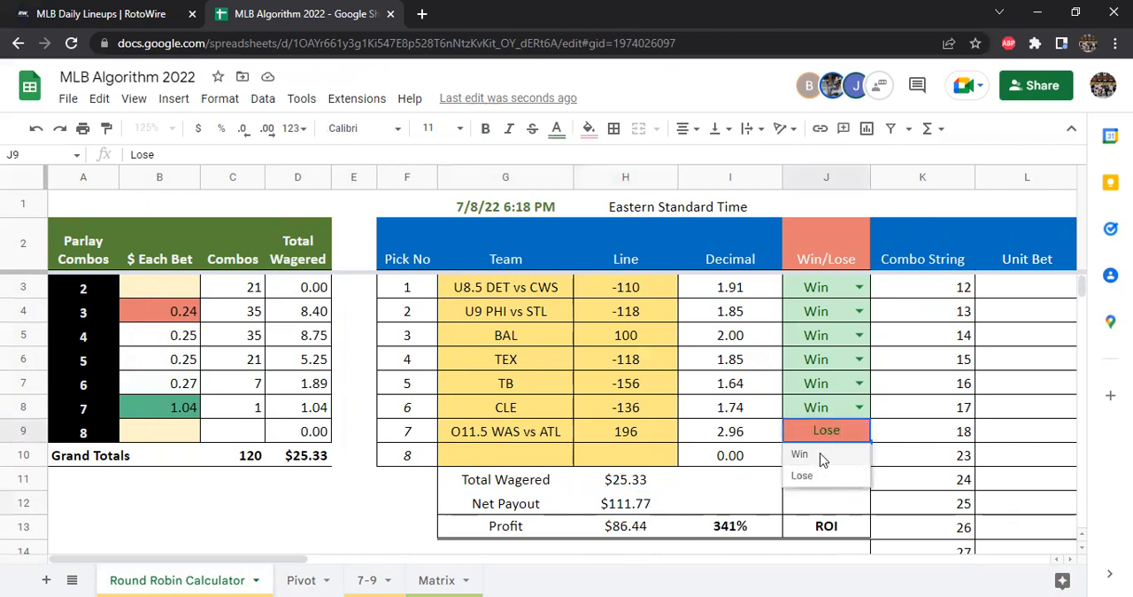
left_click(800, 454)
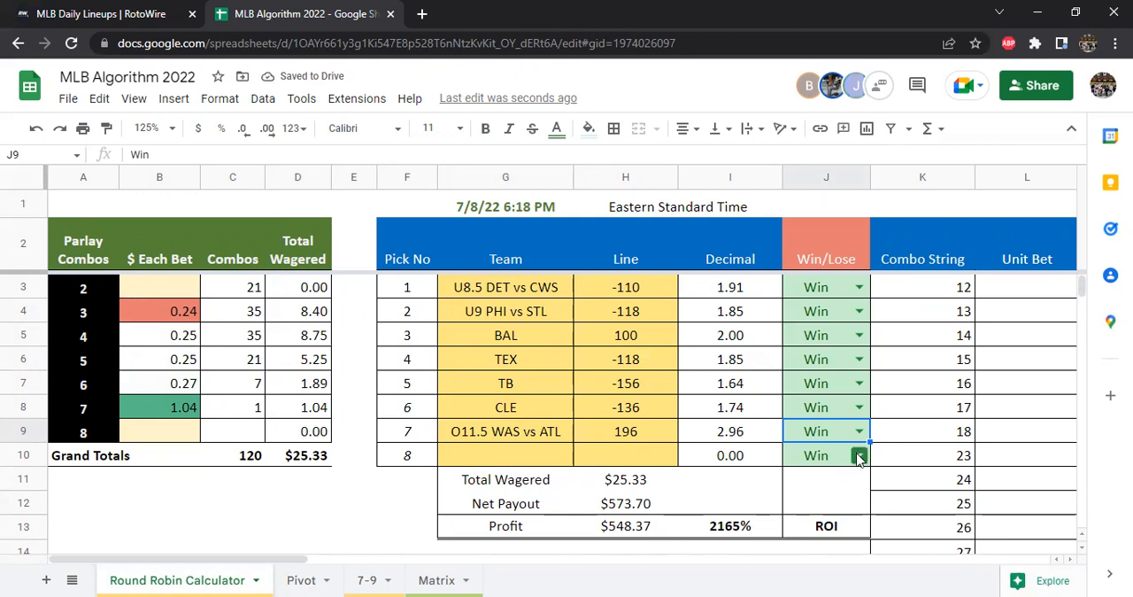
Mark both the O11.5 WAS vs ATL pick and the U8.5 DET vs CWS pick as Lose
left_click(860, 432)
left_click(800, 478)
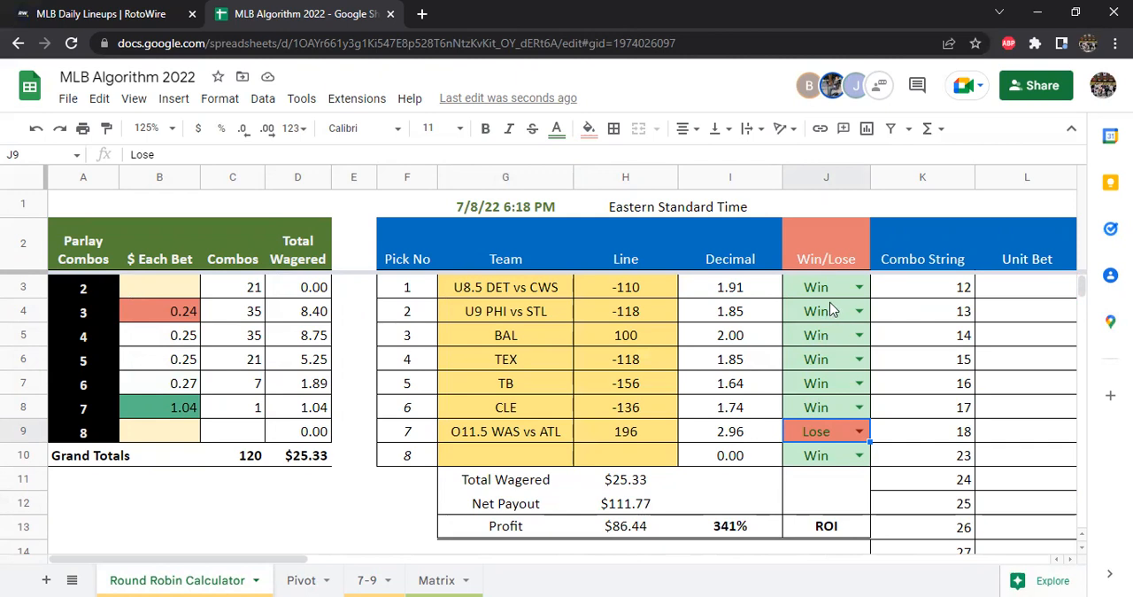
left_click(859, 289)
left_click(860, 289)
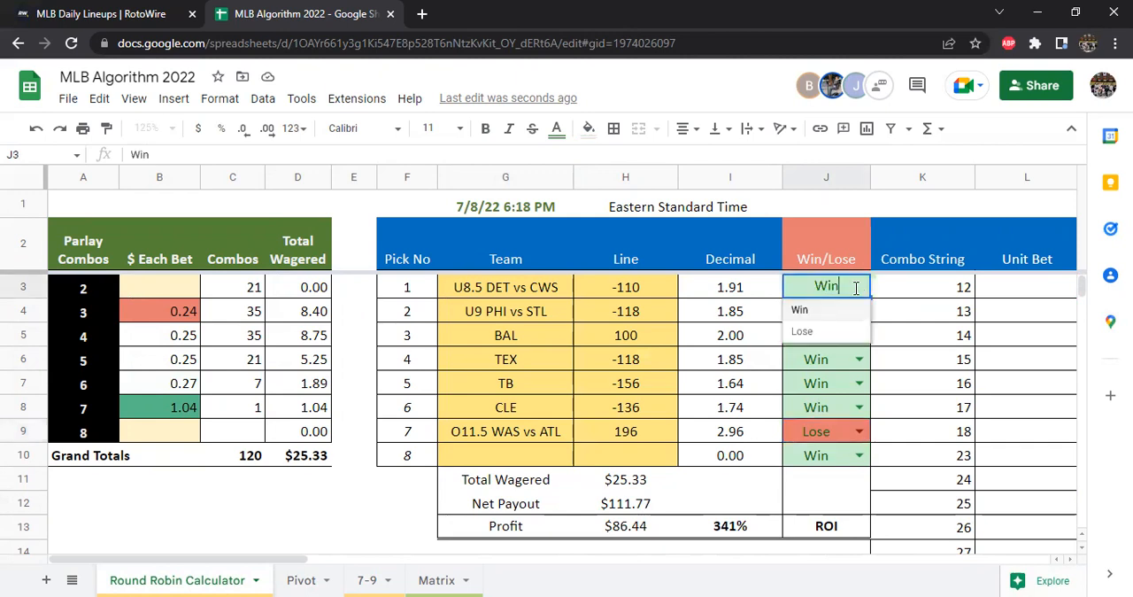
left_click(819, 335)
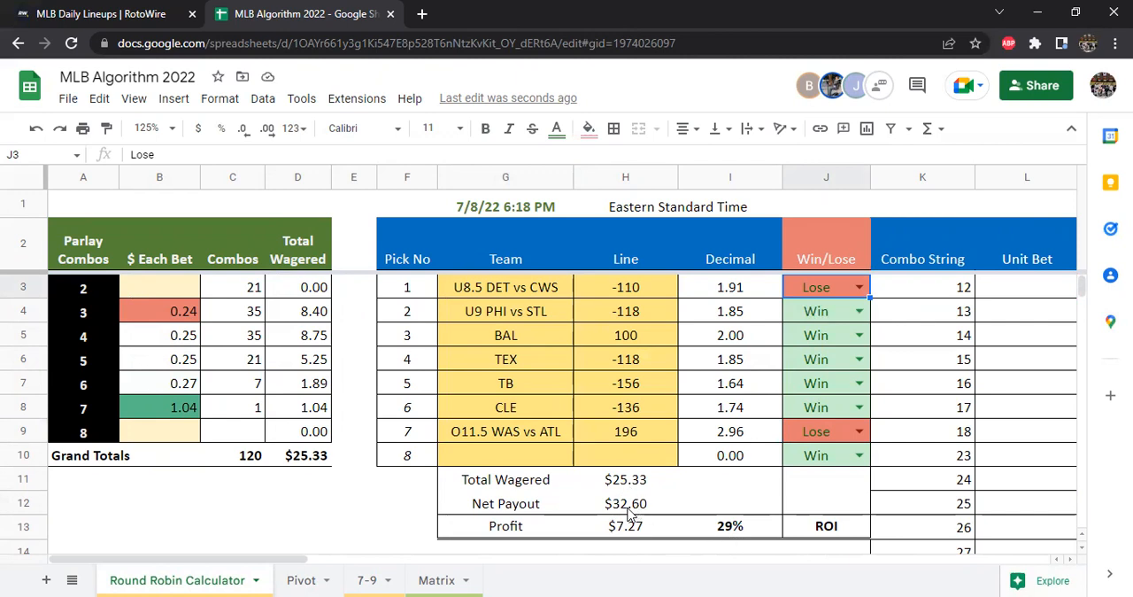
Add Push to the Win,Lose item list in the data validation of the U8.5 DET vs CWS Win/Lose cell, J3
left_click(858, 336)
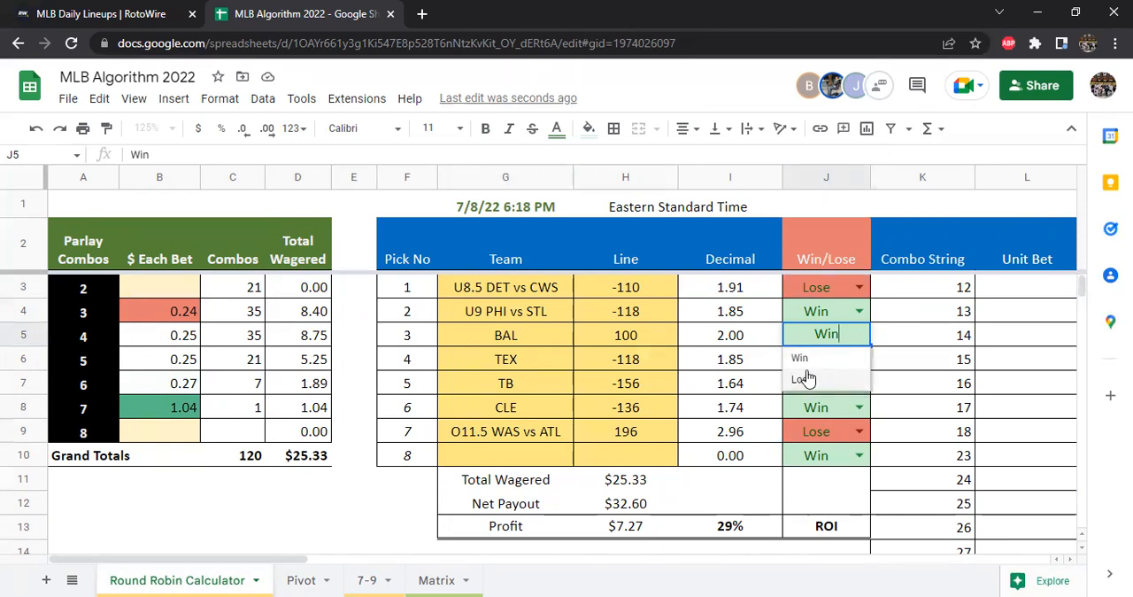
left_click(897, 335)
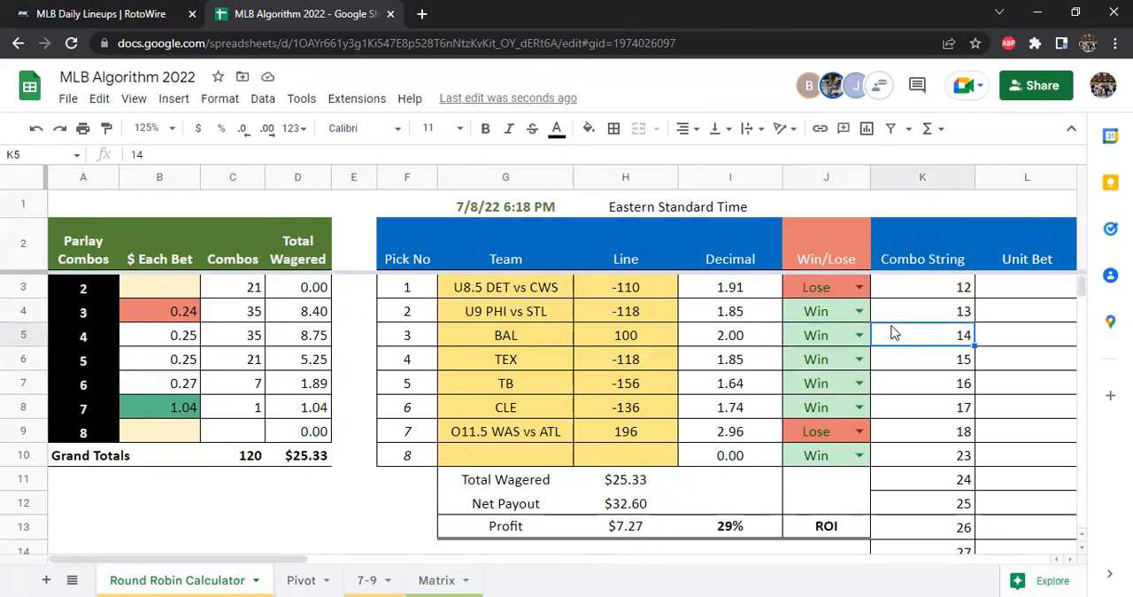
left_click(828, 290)
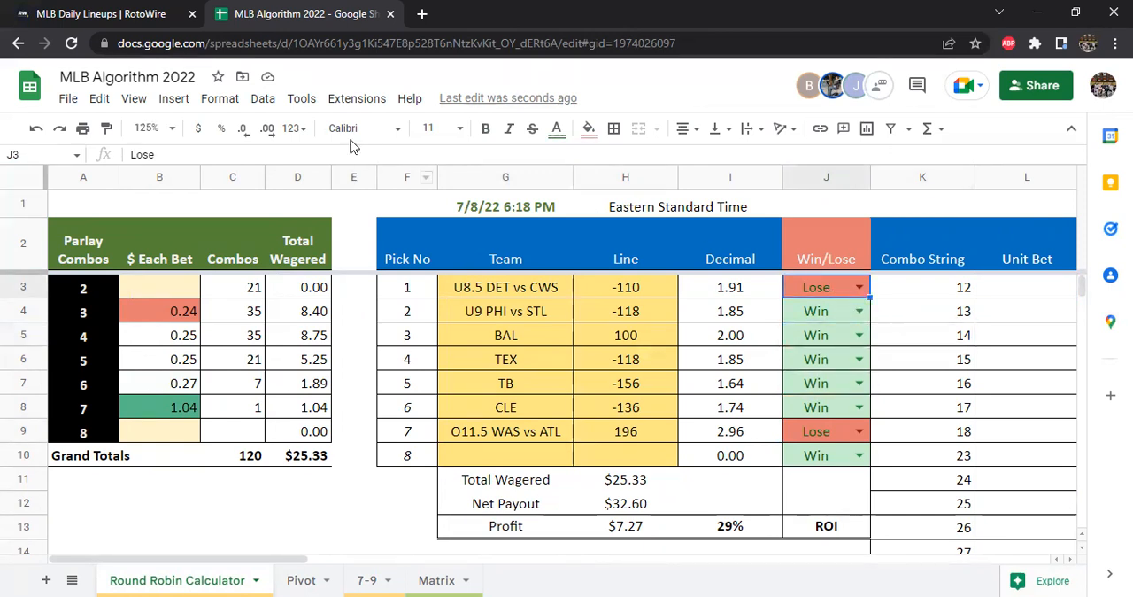
left_click(263, 101)
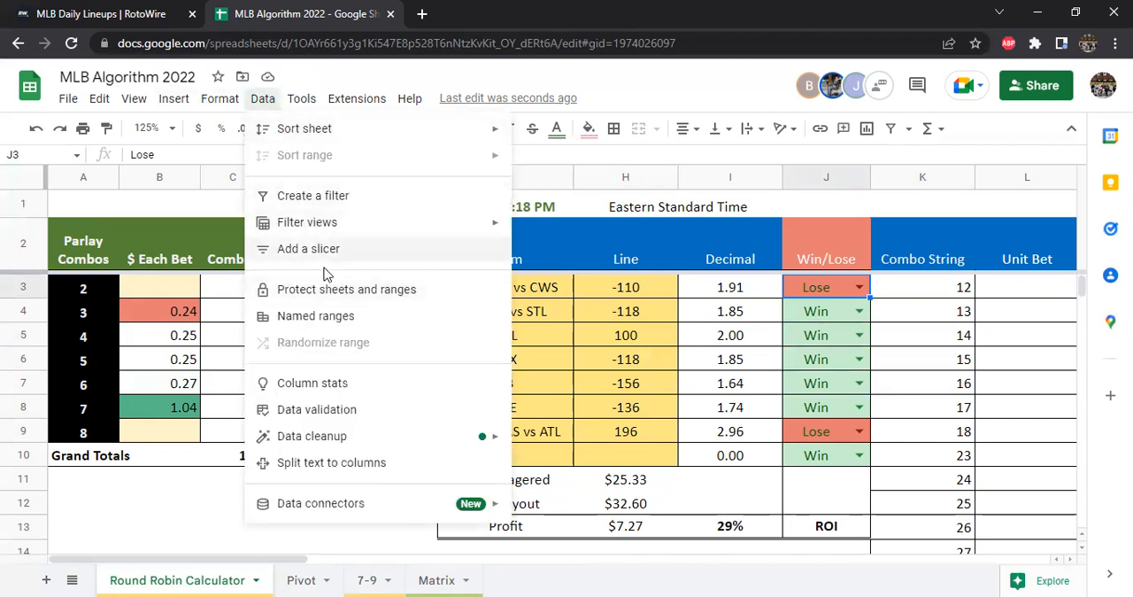
left_click(325, 412)
left_click(600, 286)
type(",Push")
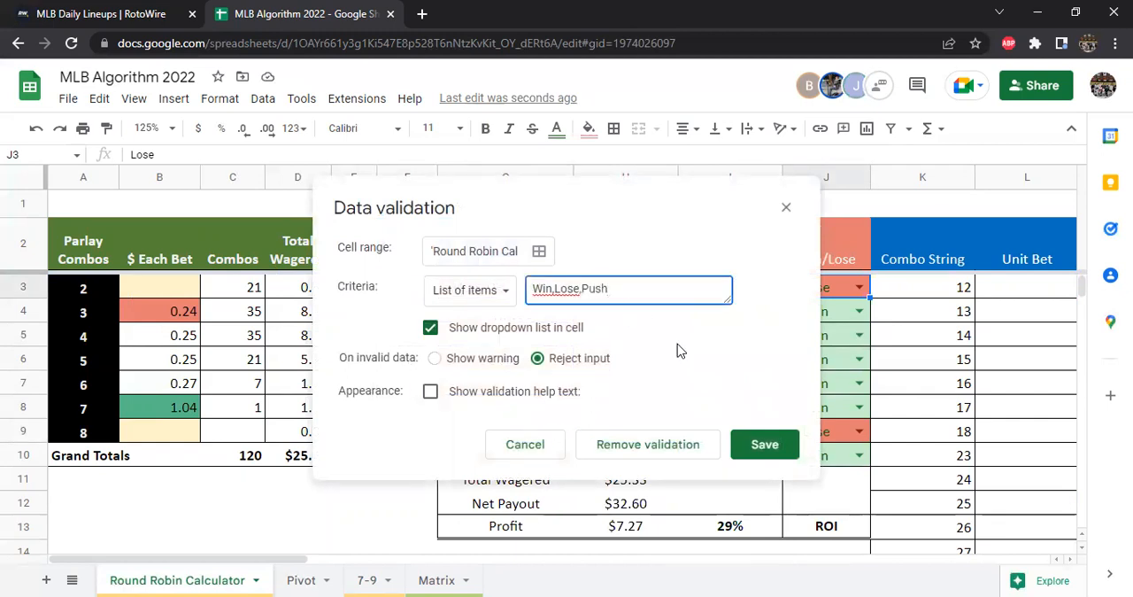
key("Return")
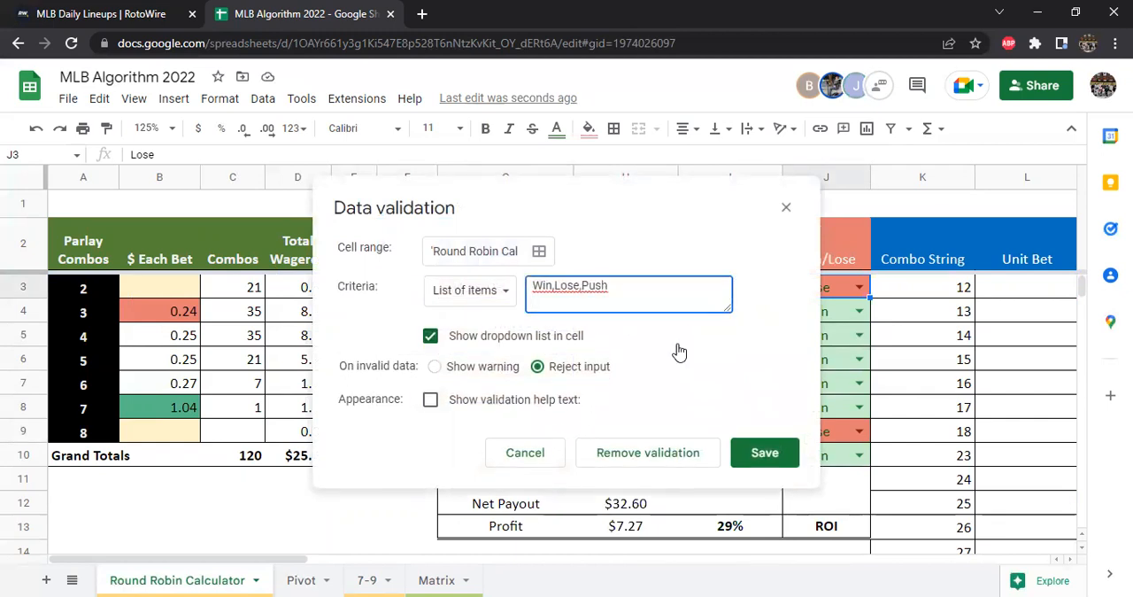
key("BackSpace")
left_click(764, 450)
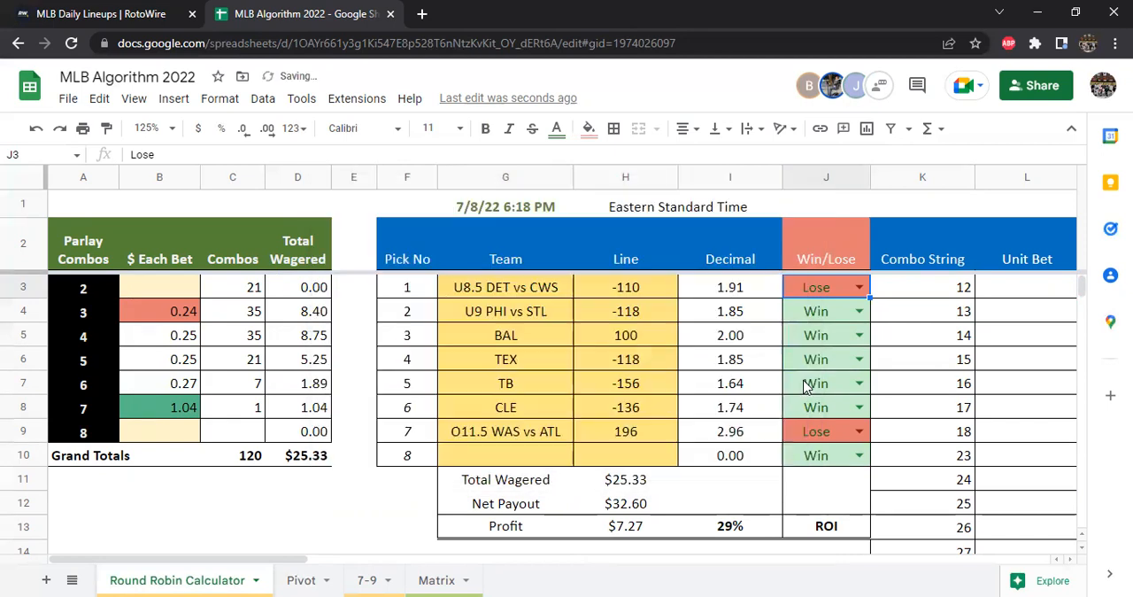
Set the U8.5 DET vs CWS result in J3 to Win and fill that cell down through J10
left_click(861, 335)
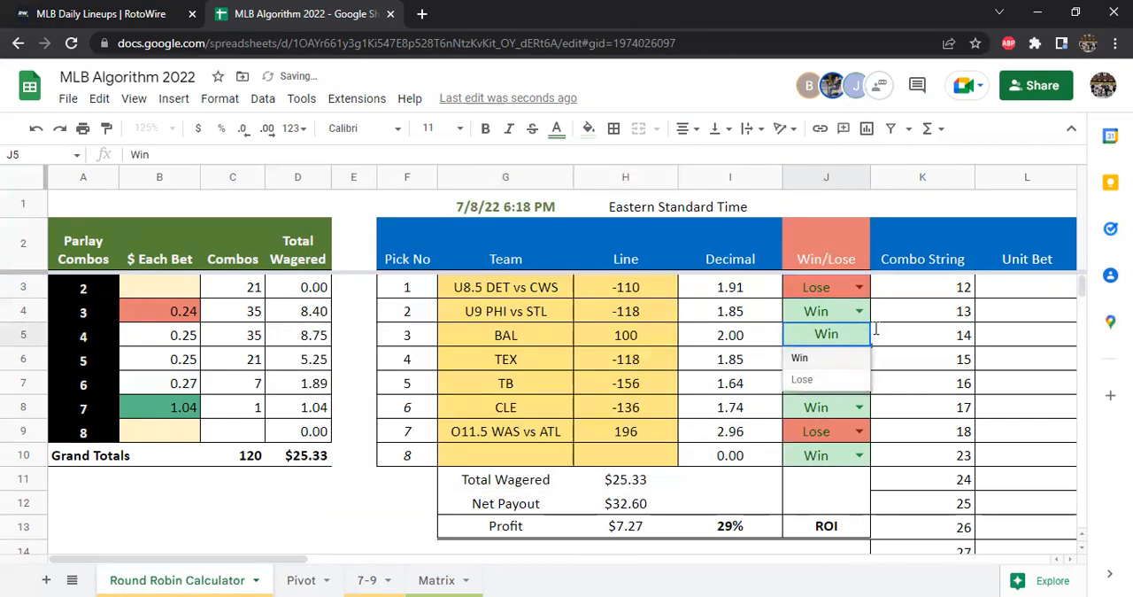
left_click(835, 287)
left_click(859, 287)
left_click(839, 305)
left_click_drag(868, 296, 870, 459)
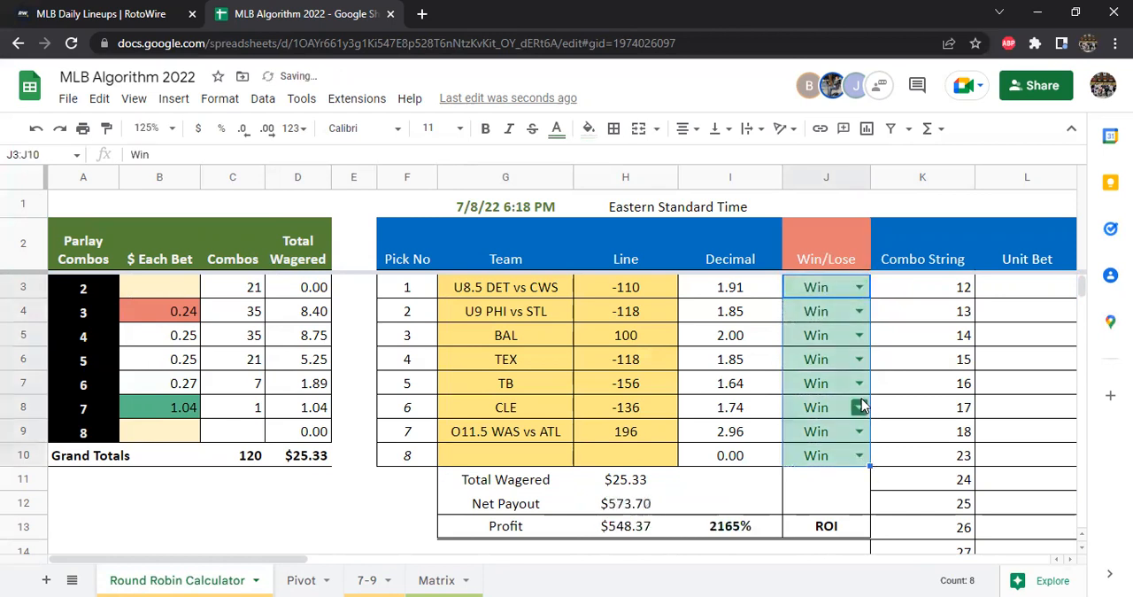
Mark the BAL pick as Push, check the Net Payout in H12, and return the pick to Win
left_click(837, 336)
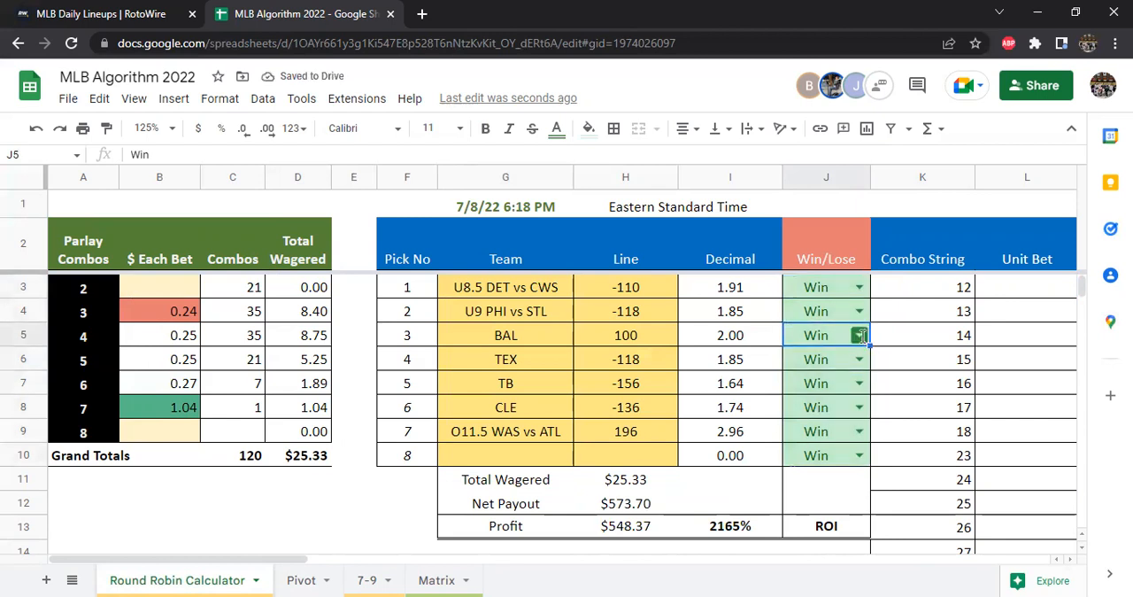
left_click(860, 335)
left_click(828, 406)
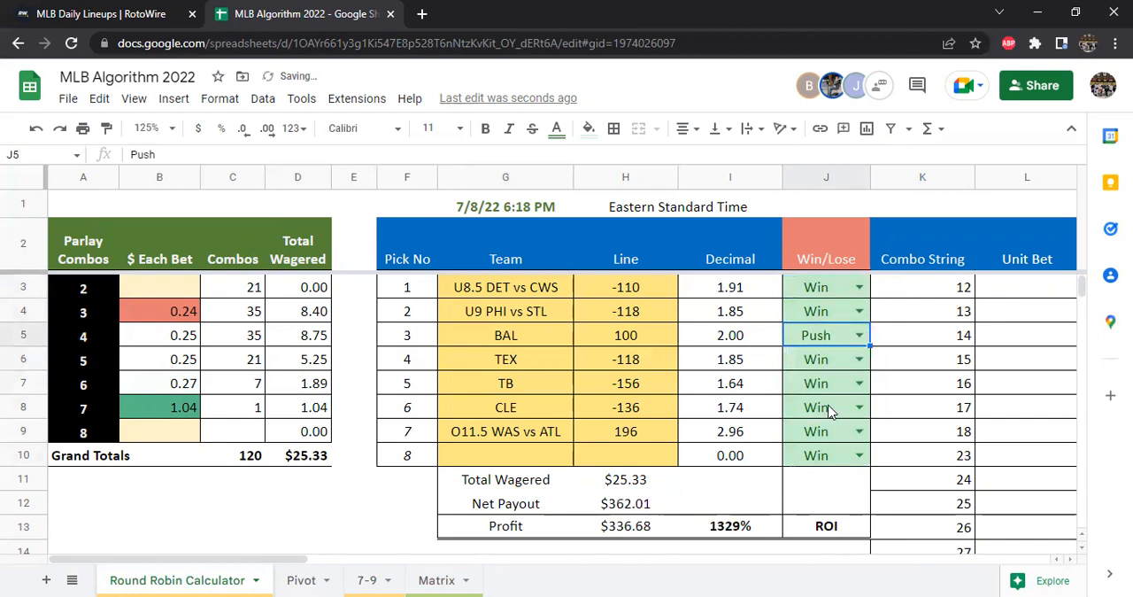
left_click(619, 509)
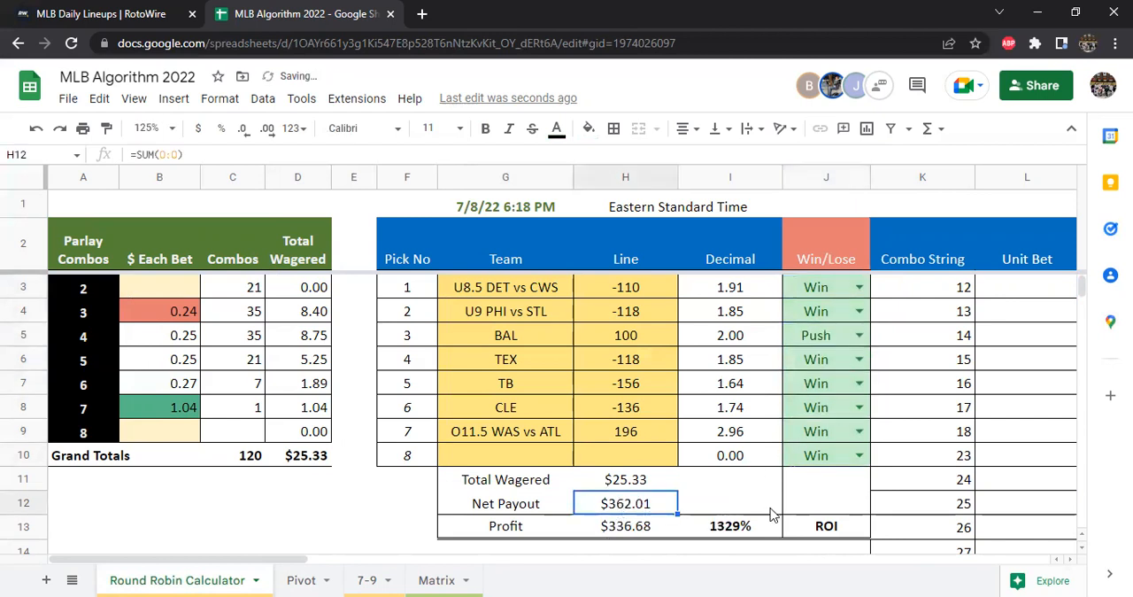
left_click(857, 335)
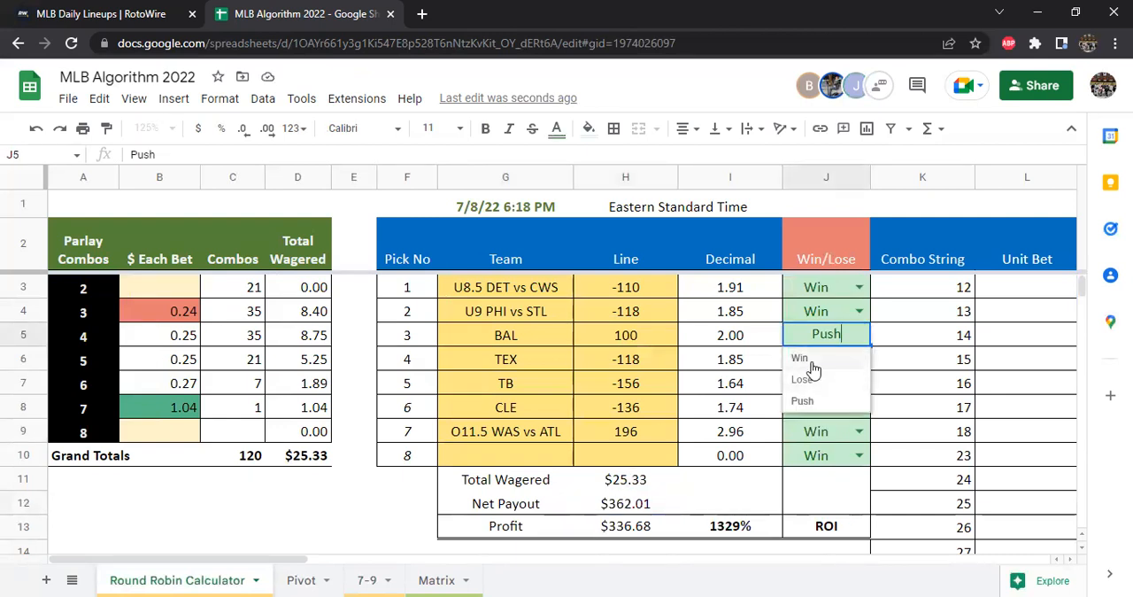
left_click(808, 359)
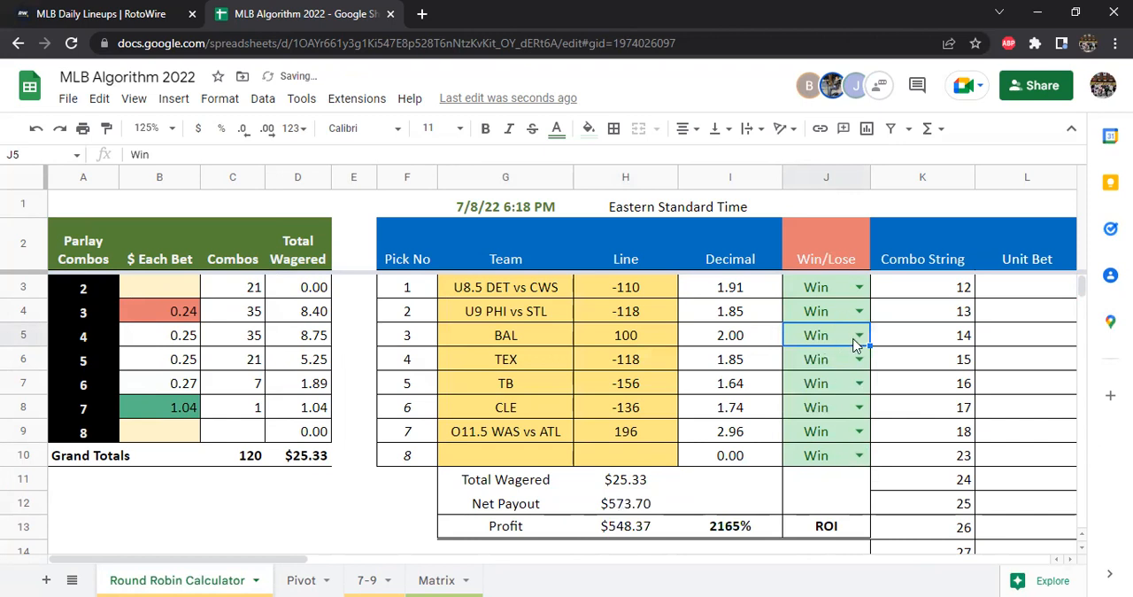
Mark the BAL pick as Lose for comparison with the push payout, and set it back to Win
left_click(857, 342)
left_click(833, 379)
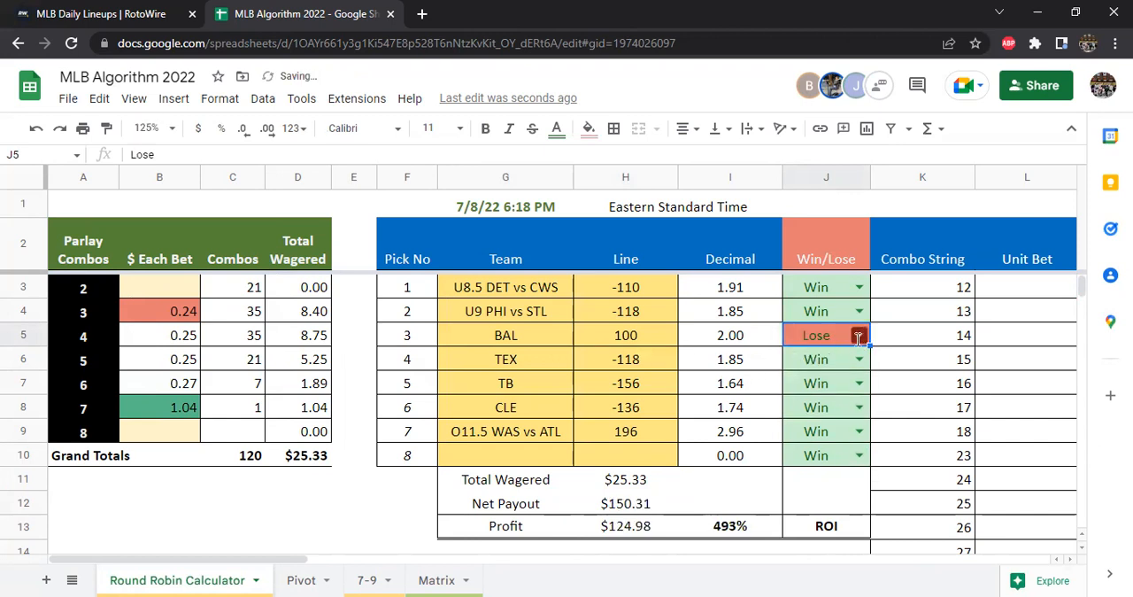
key("Return")
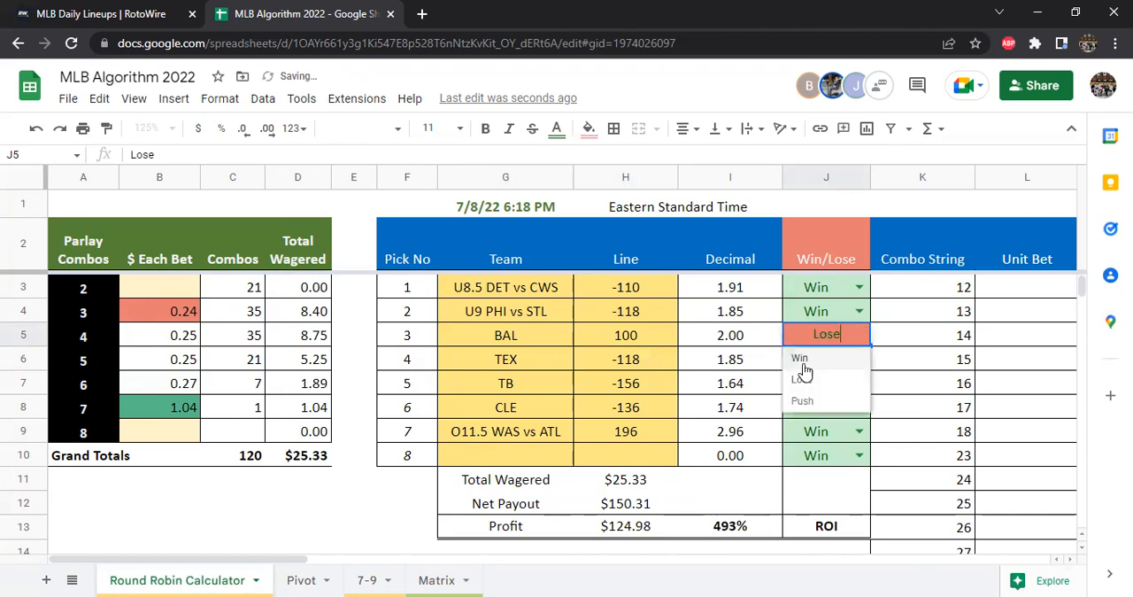
left_click(803, 363)
Mark the U9 PHI vs STL pick as Push, check the Net Payout, and restore the pick to Win
left_click(859, 311)
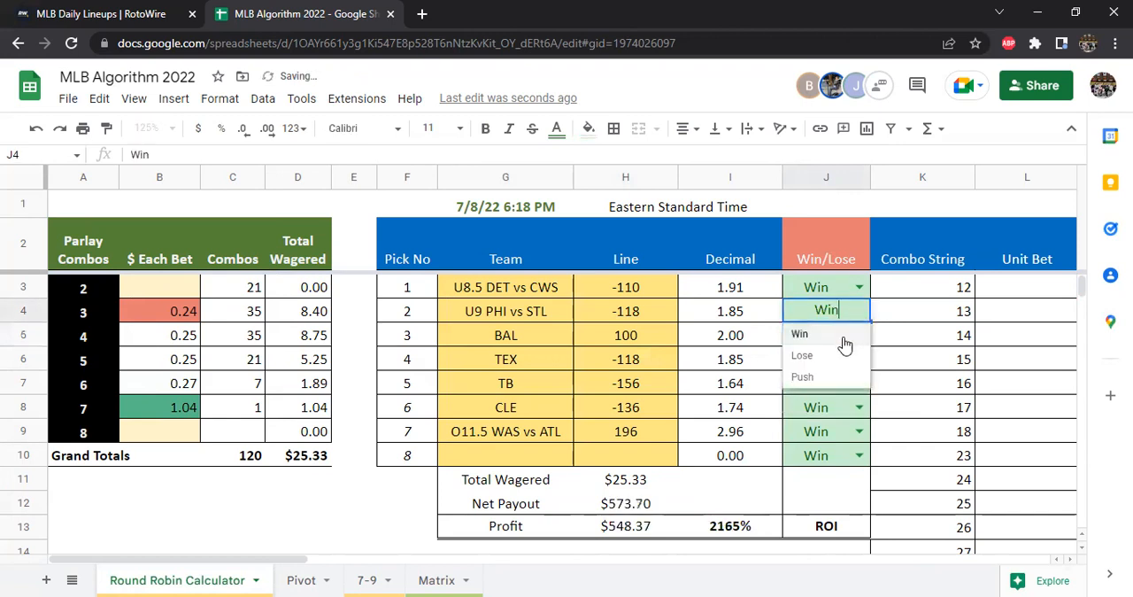
left_click(824, 387)
left_click(626, 510)
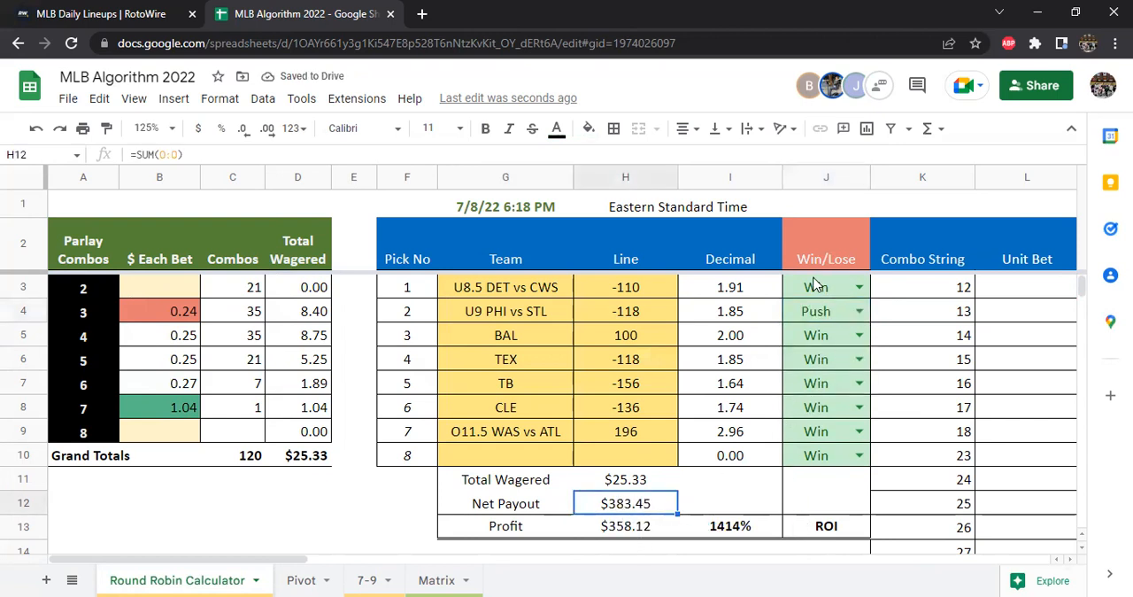
left_click(859, 310)
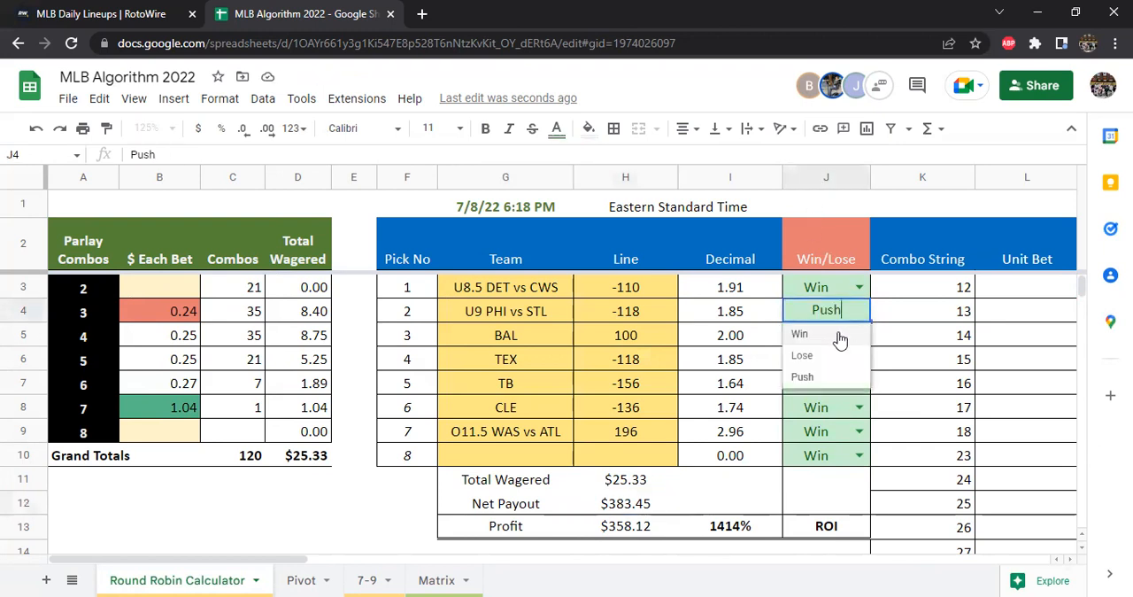
left_click(823, 336)
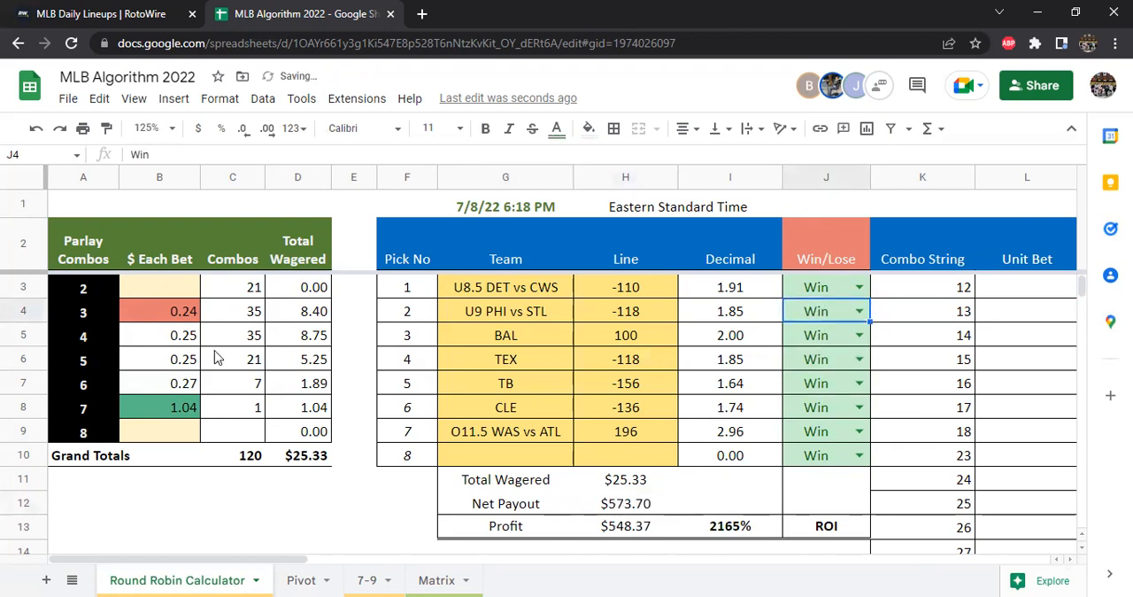
Clear the $ Each Bet amounts for the 3- to 7-team parlay combos in B4:B8
left_click(522, 410)
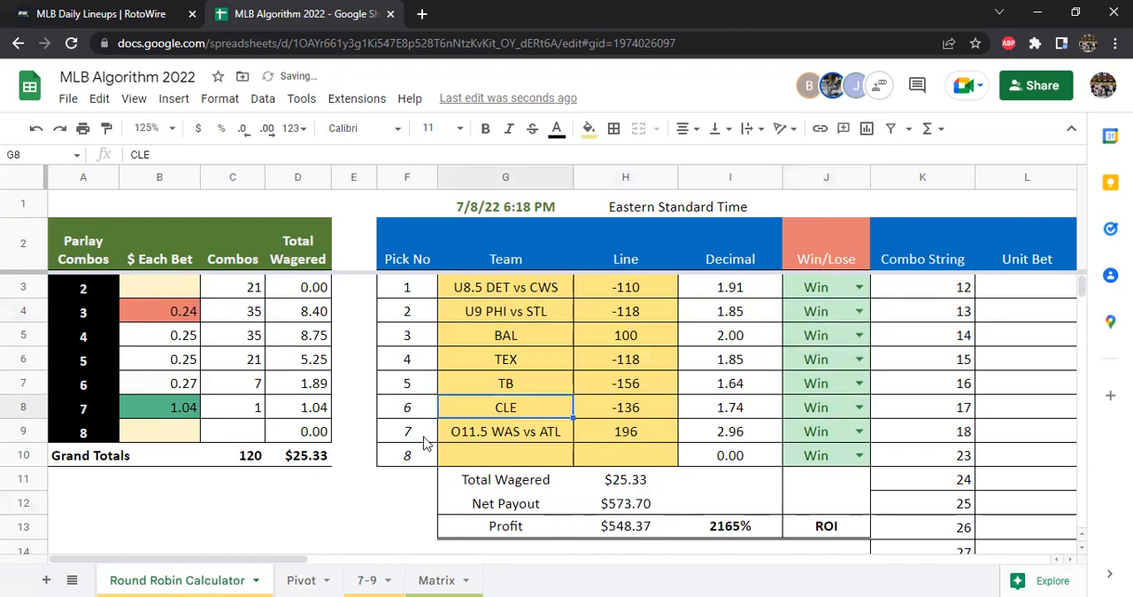
left_click(168, 317)
key("Down")
key("Up")
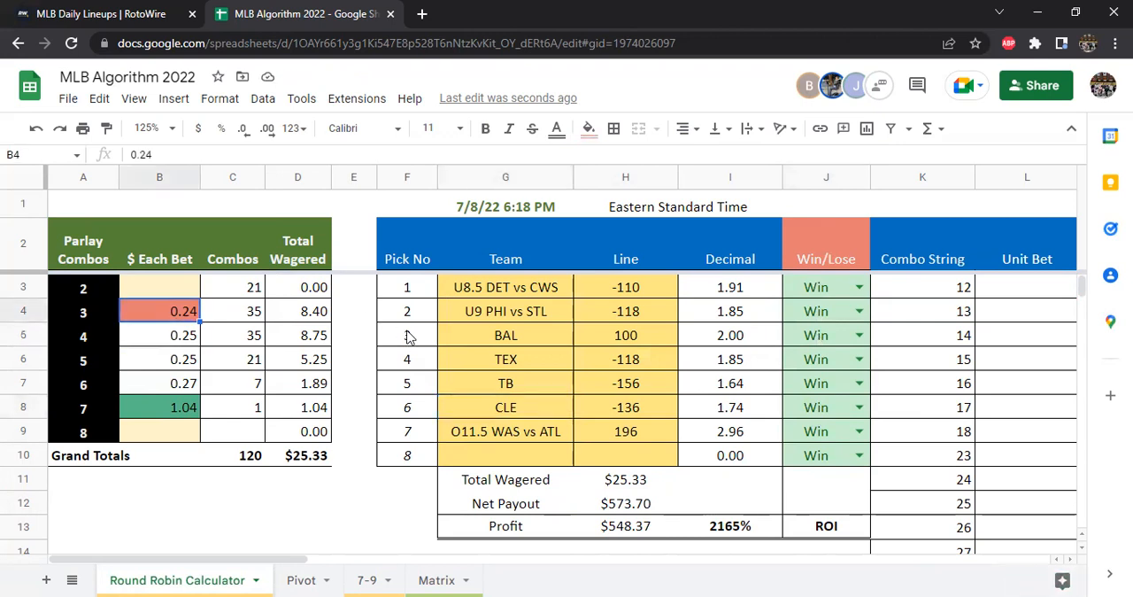
key("shift+Down")
key("shift+Down")
key("shift+Down")
key("shift+Down")
key("Delete")
key("Down")
key("Down")
Enter a bet of 5 for each of the 5-, 6- and 7-team parlay combos in B6:B8
left_click_drag(531, 287, 527, 432)
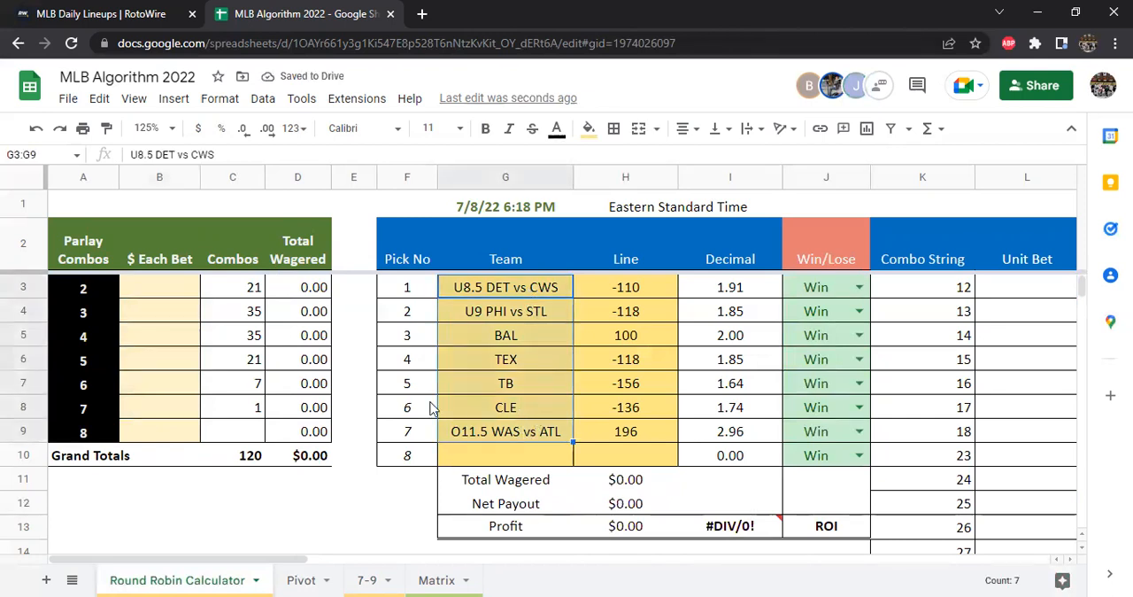
left_click(159, 364)
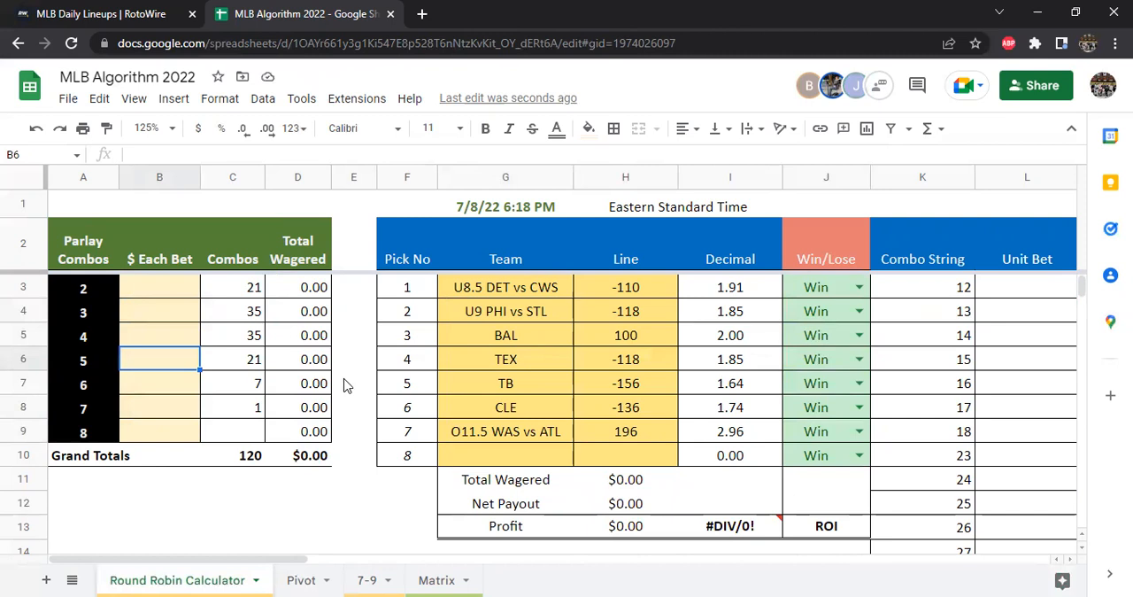
type("5")
key("Return")
type("5")
key("Return")
type("5")
key("Return")
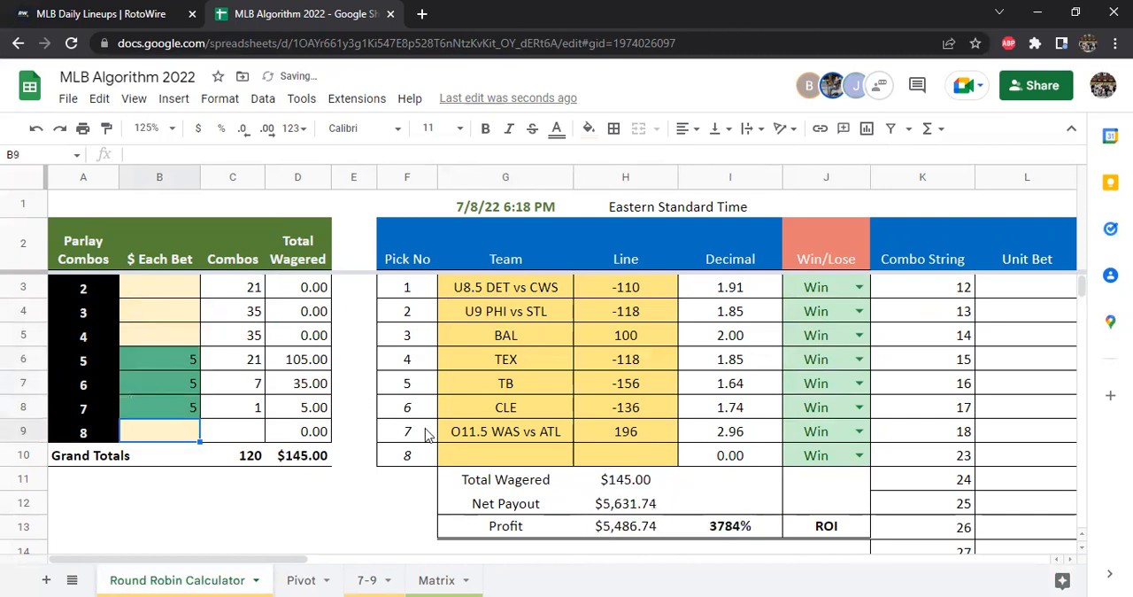
Compare the Total Wagered and Net Payout in H11:H12 with the bets on the 7- and 5-team parlay combos
left_click_drag(620, 488, 642, 505)
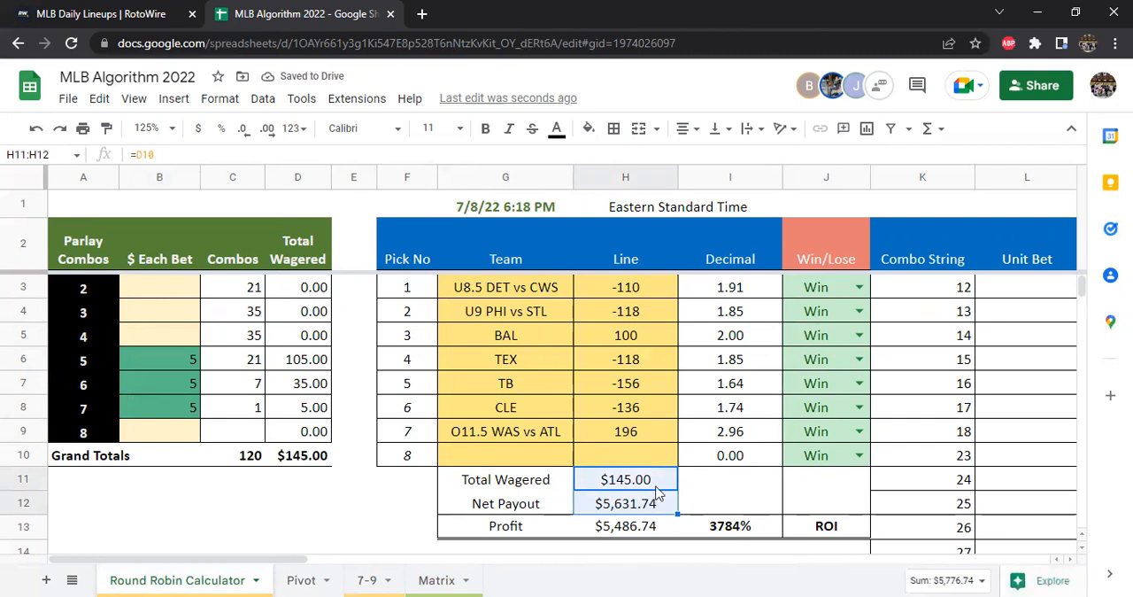
left_click(188, 406)
left_click(184, 361)
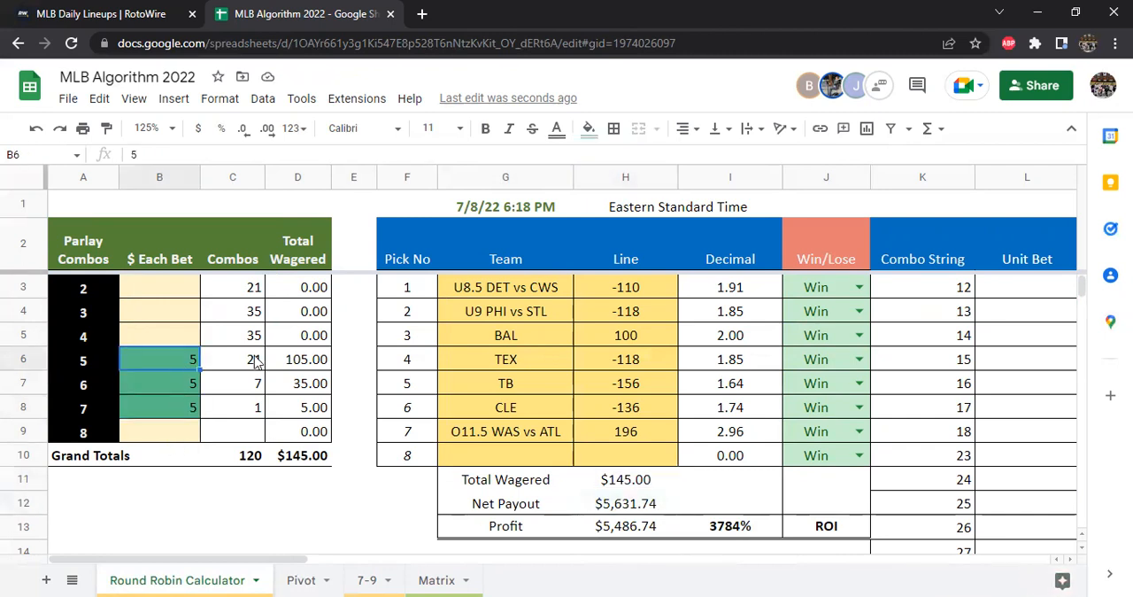
Lower the bet on the 5-team parlay combos in B6 to 1 and check the Net Payout
type("1")
key("Return")
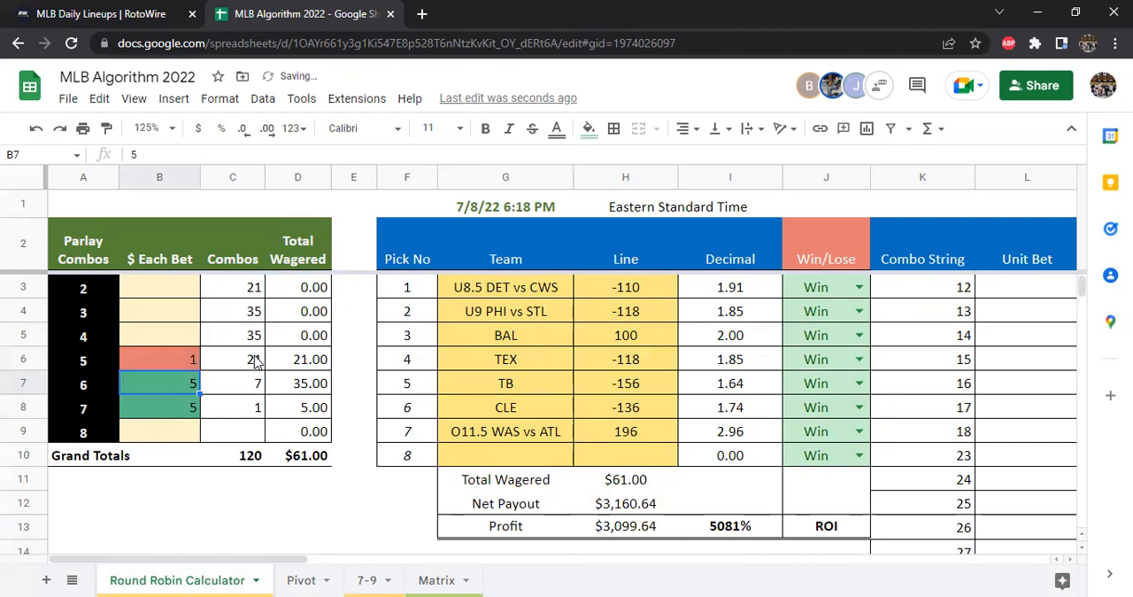
left_click(617, 506)
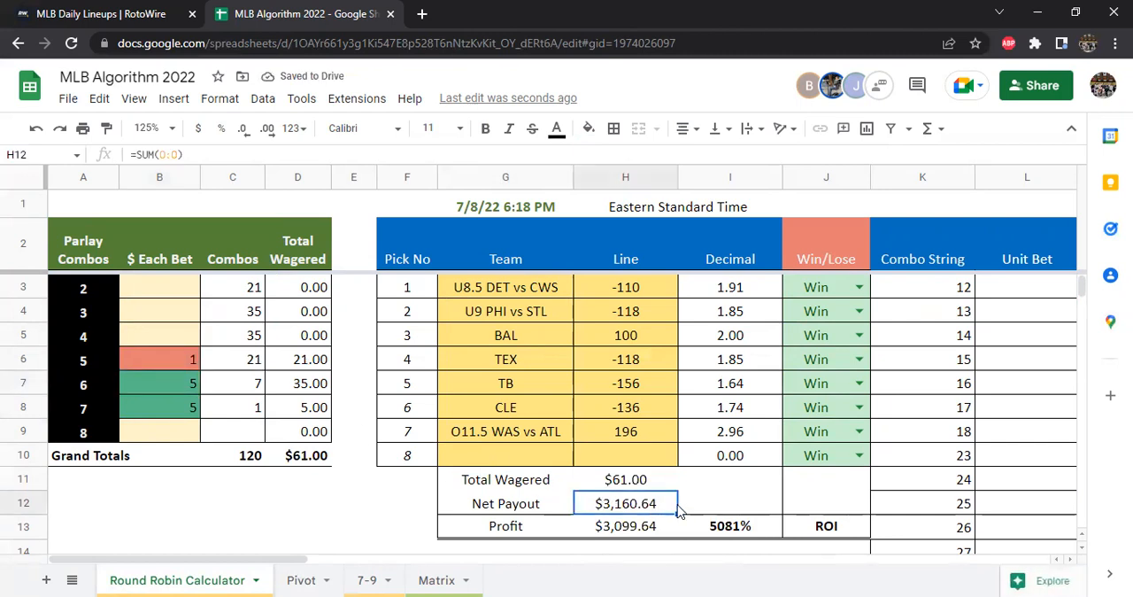
Clear the $ Each Bet amounts for the 5- and 6-team parlay combos in B6:B7 and return to the first column
left_click(161, 405)
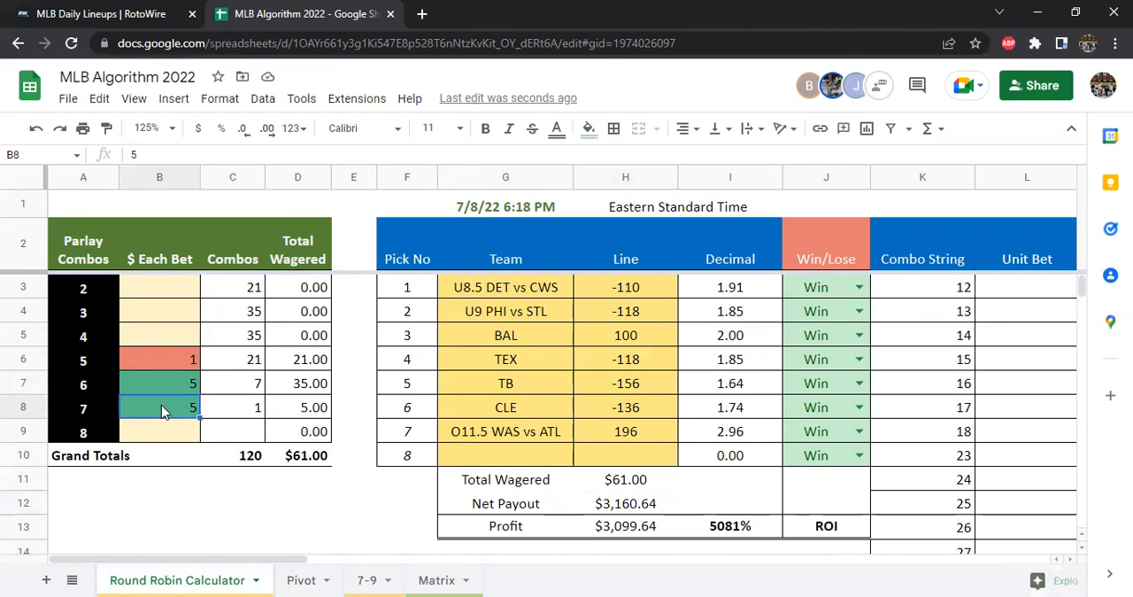
left_click_drag(174, 361, 191, 386)
key("Delete")
key("End")
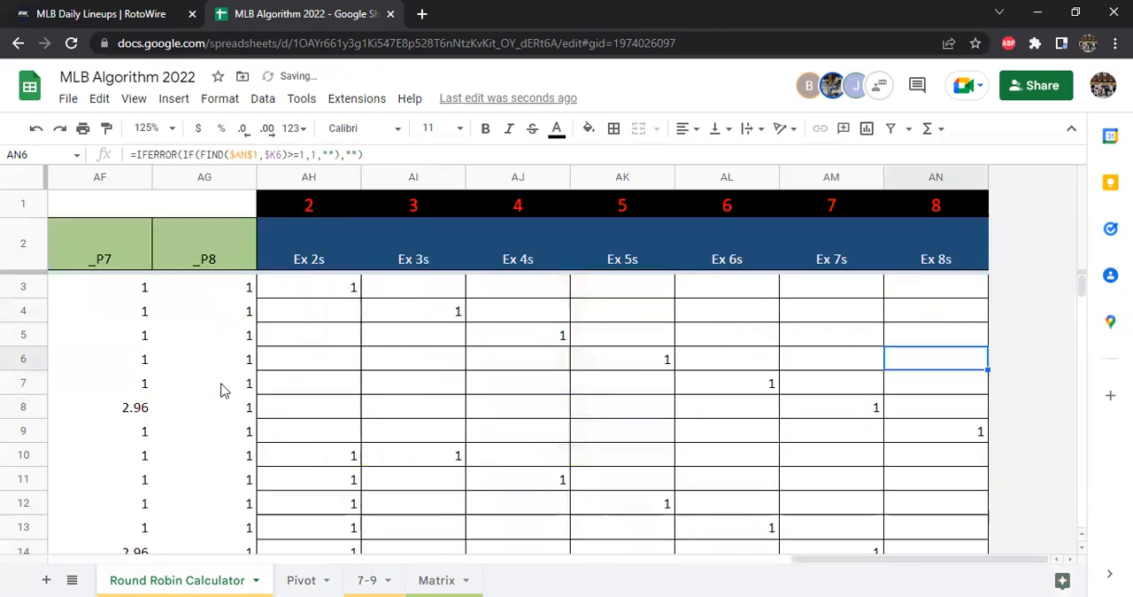
left_click(255, 580)
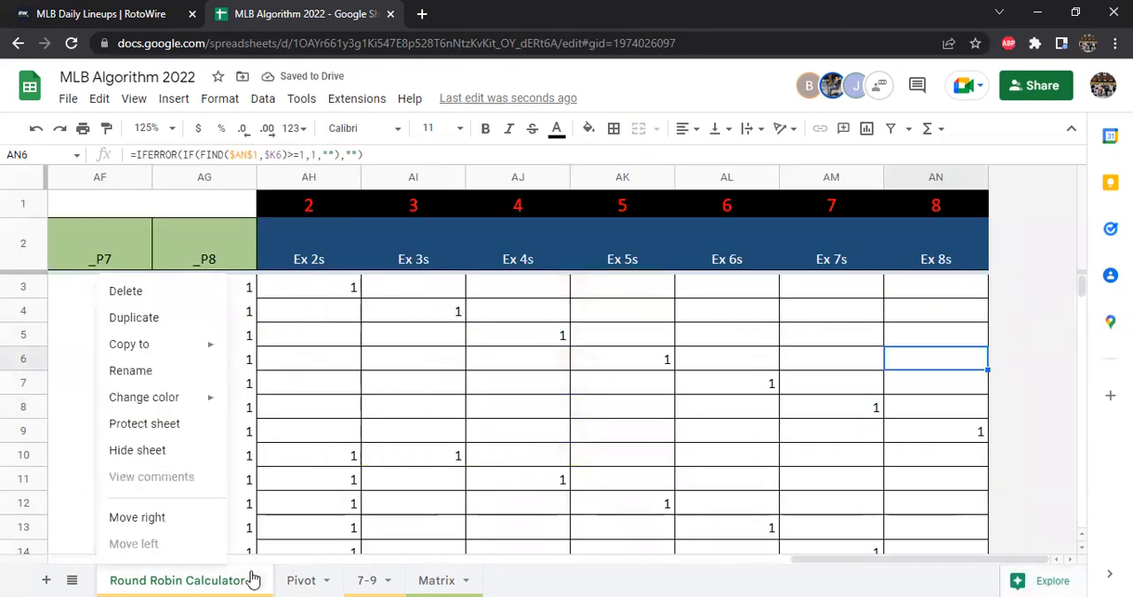
left_click(408, 487)
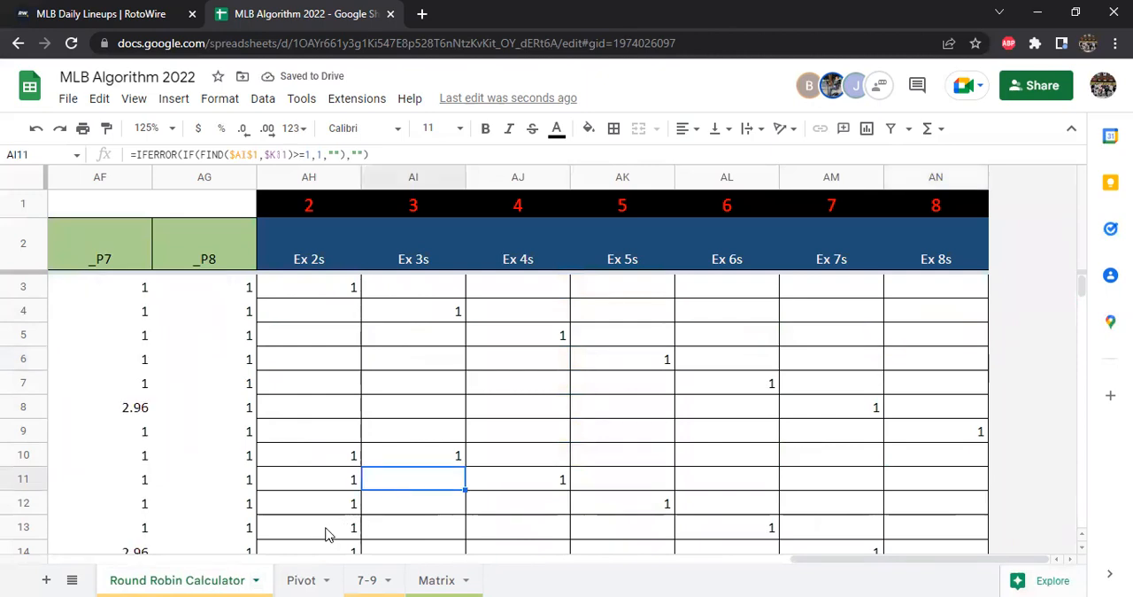
key("Home")
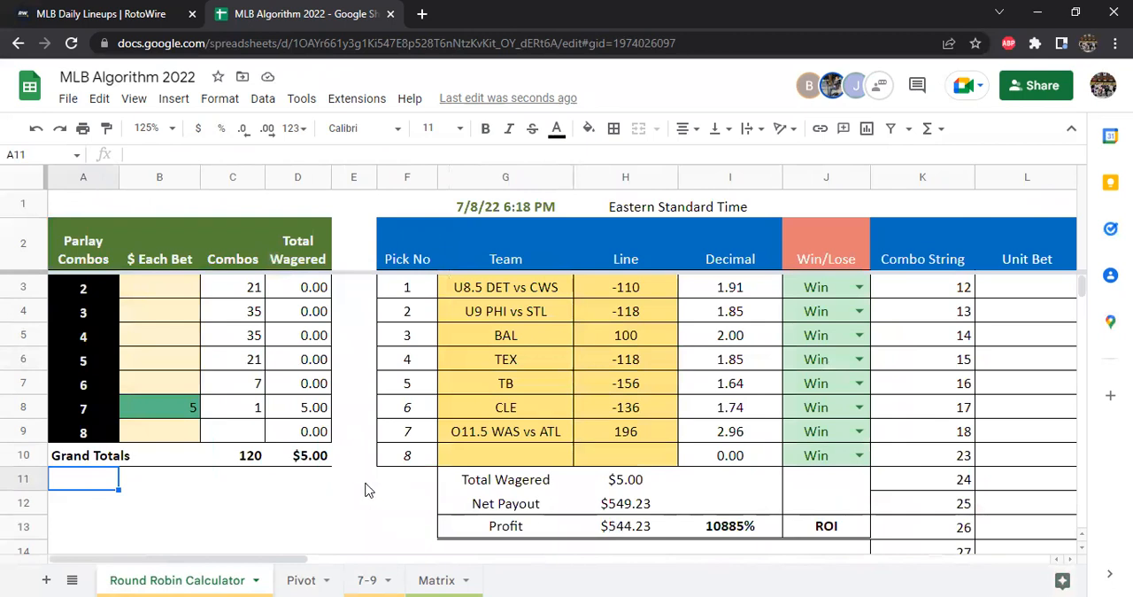
Set the 7-team parlay bet in B8 to 1 and compare the Net Payout with the lines in H3:H9
left_click(193, 407)
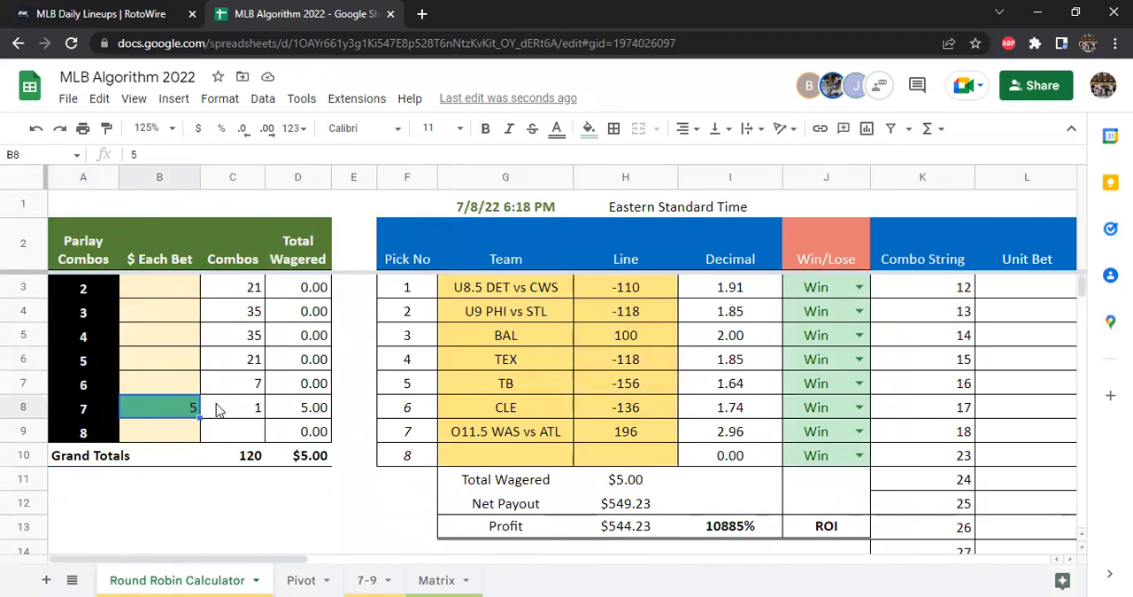
type("1")
key("Return")
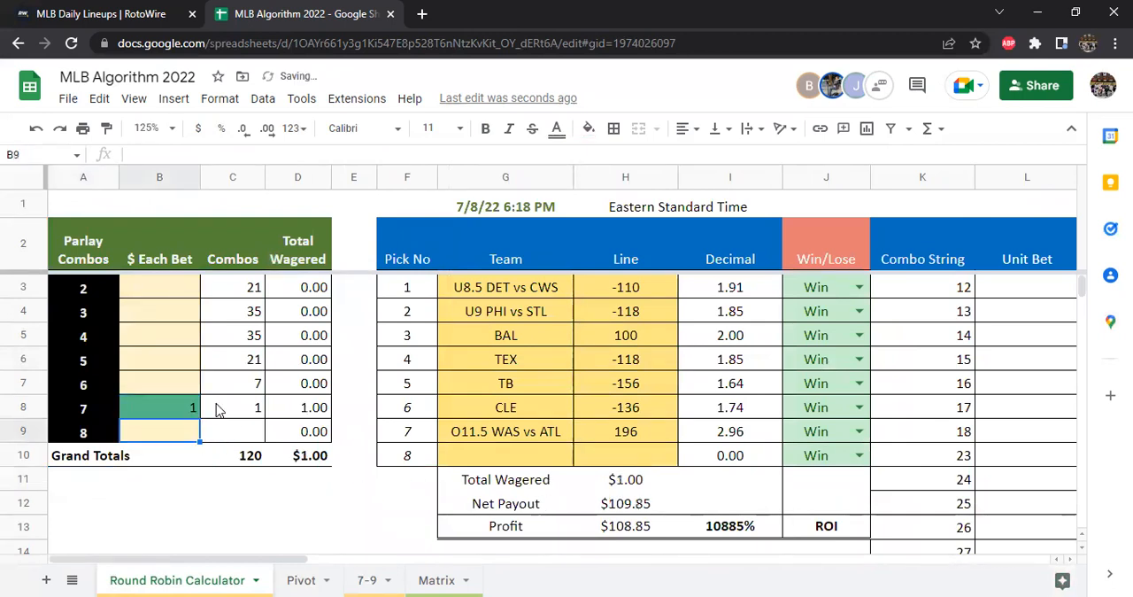
left_click(624, 505)
left_click_drag(637, 294, 626, 433)
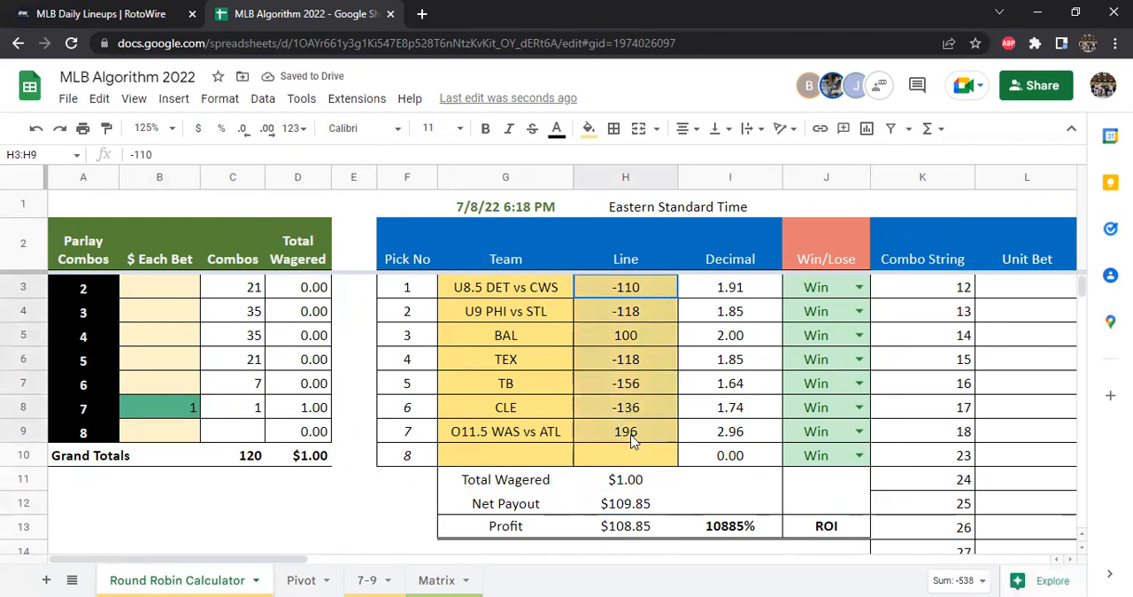
left_click(616, 510)
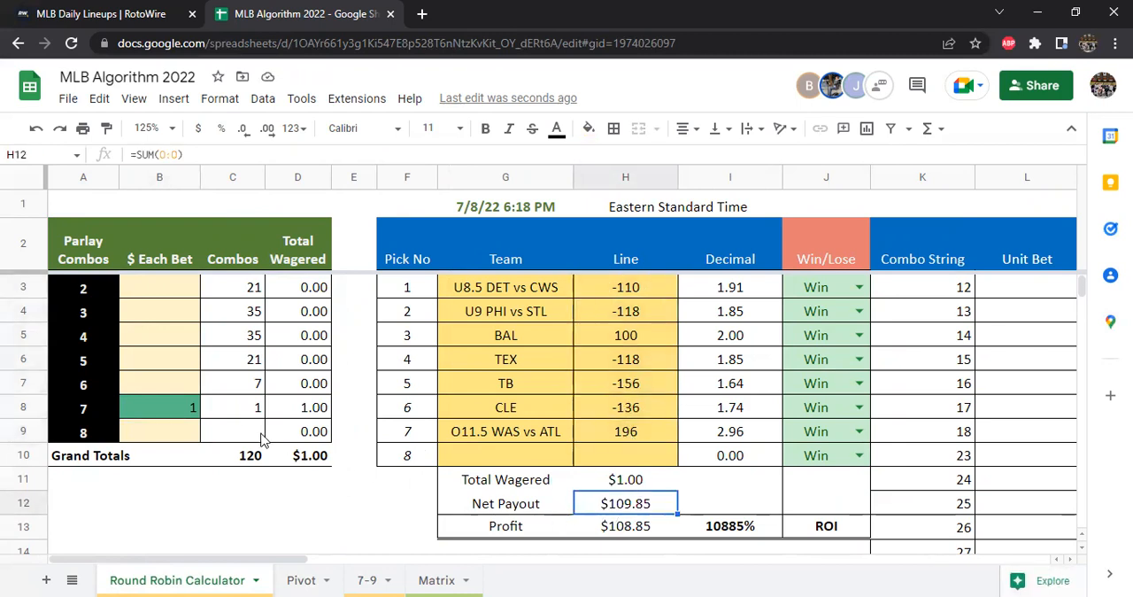
Set the $ Each Bet to 5 for 7-team, 3 for 6-team and 2 for 5-team parlay combos, and check the totals in H11:H12
left_click(180, 409)
type("5")
key("Return")
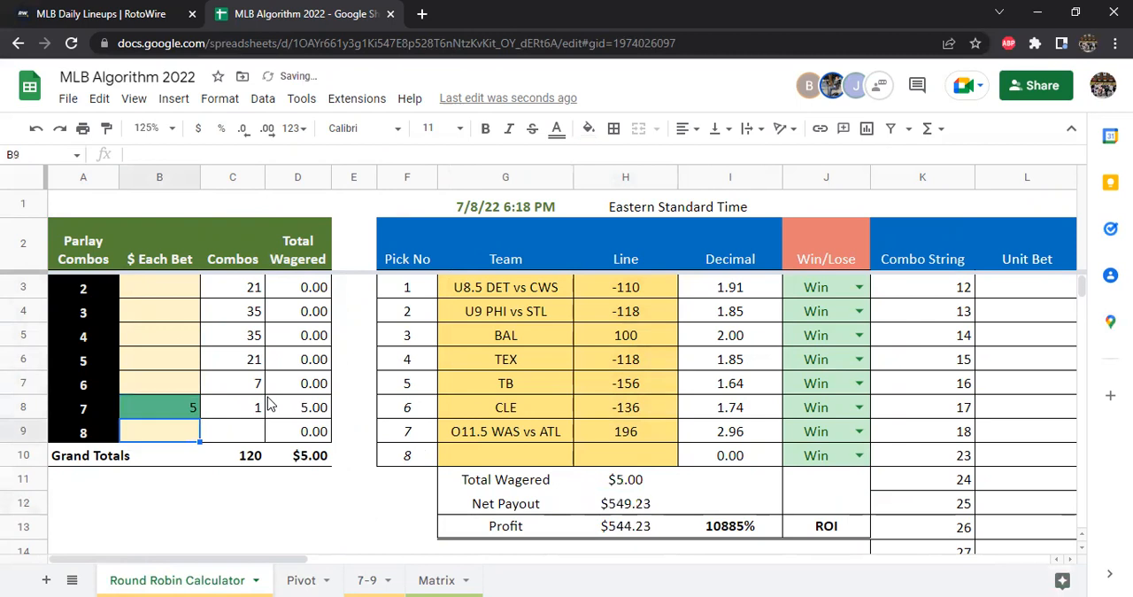
left_click(168, 389)
type("3")
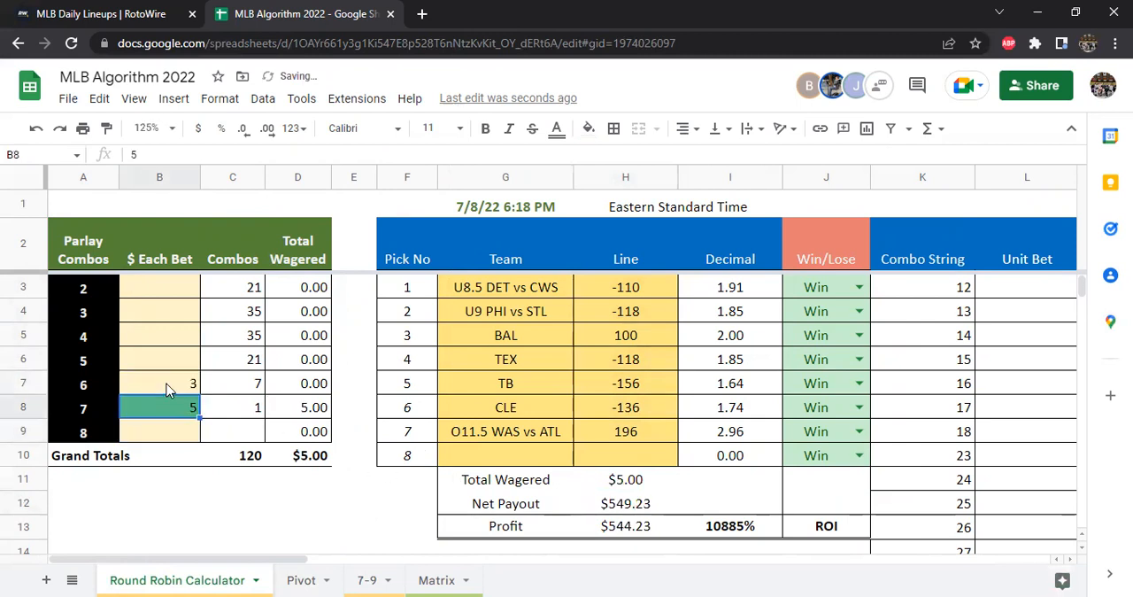
key("Return")
key("Up")
key("Up")
type("2")
key("Return")
key("Up")
key("Up")
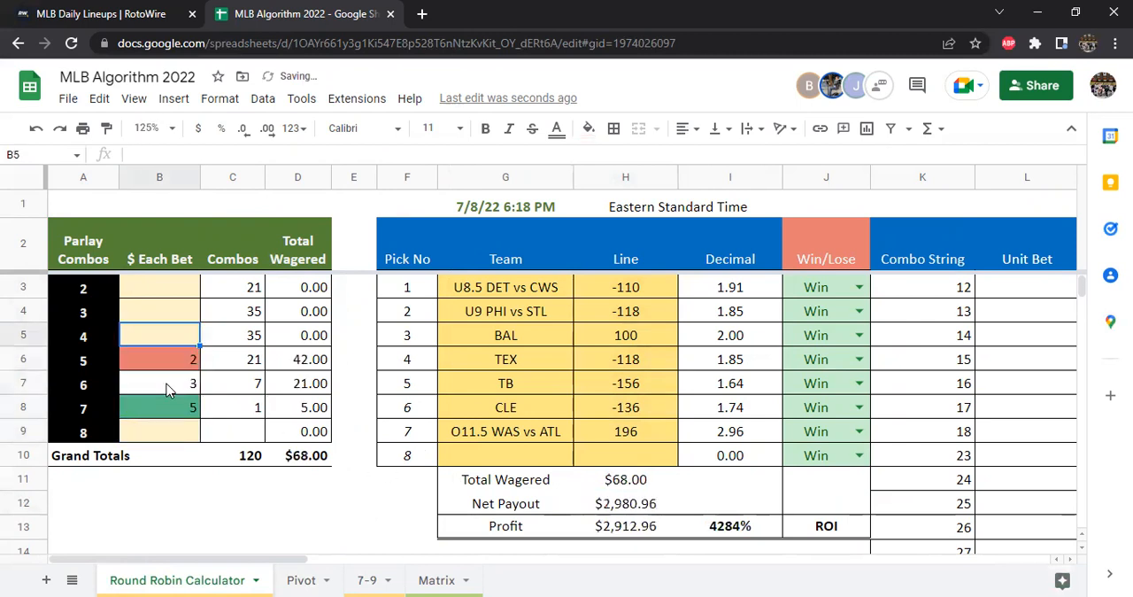
mouse_move(620, 483)
left_mouse_down()
mouse_move(619, 502)
mouse_move(620, 480)
left_mouse_up()
Mark the O11.5 WAS vs ATL pick as Lose, check the Net Payout against the picks in G3:G9, and restore it to Win
left_click(844, 440)
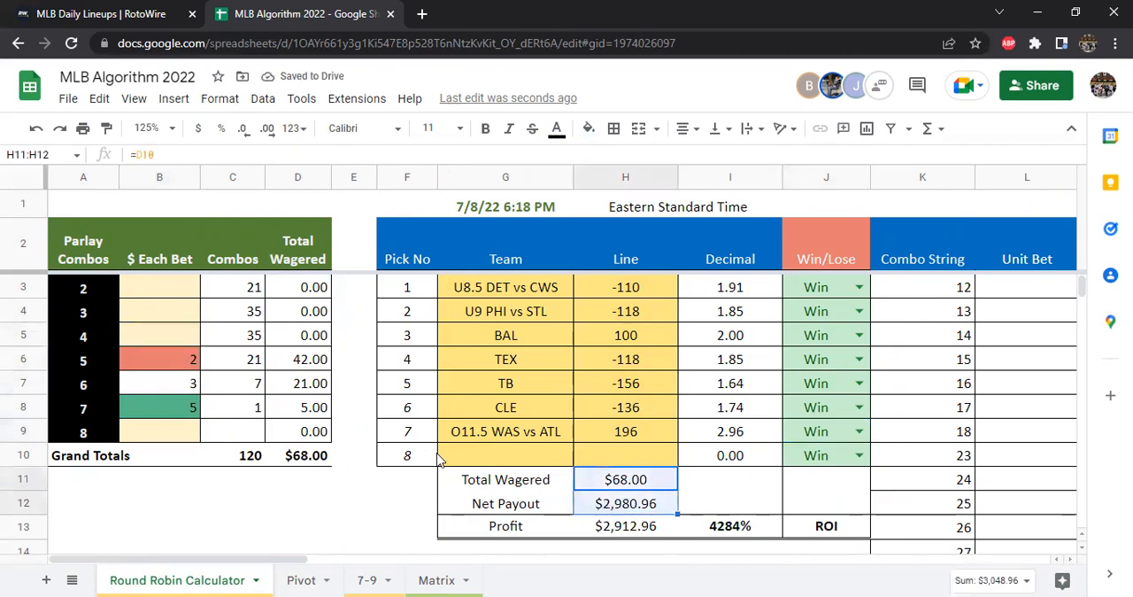
left_click(848, 437)
left_click(859, 432)
left_click(833, 475)
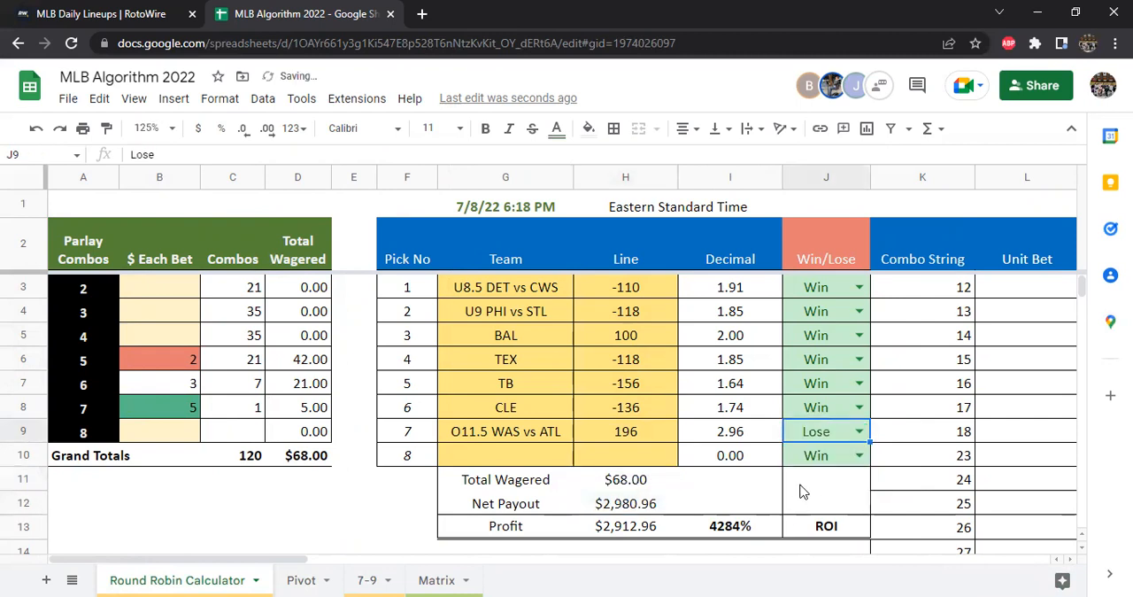
left_click(626, 509)
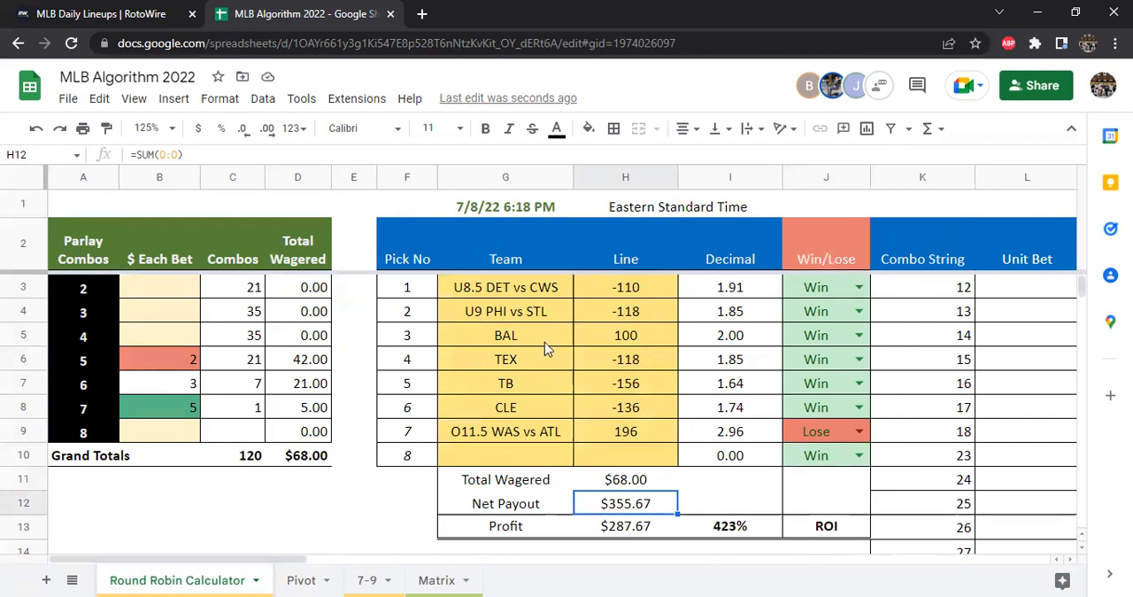
left_click(522, 290)
left_click_drag(522, 314, 527, 438)
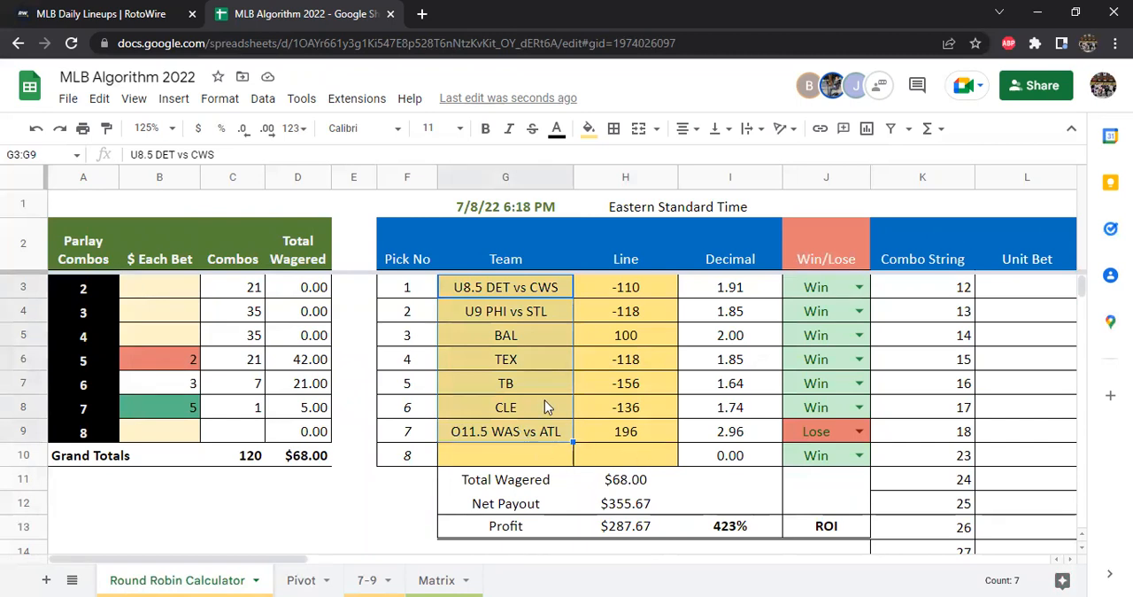
left_click(859, 431)
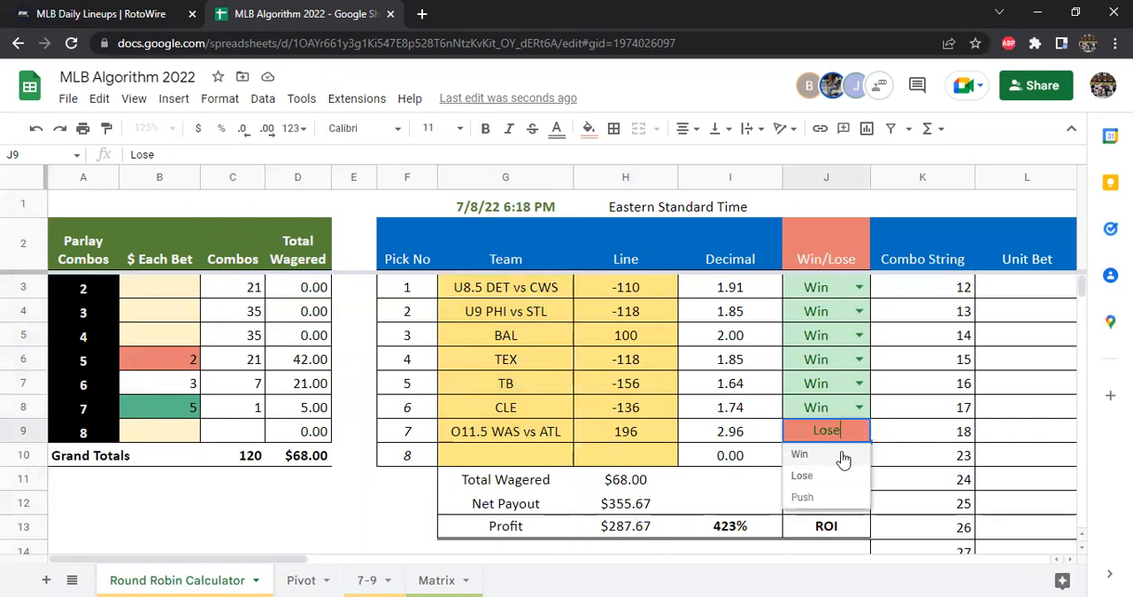
left_click(838, 456)
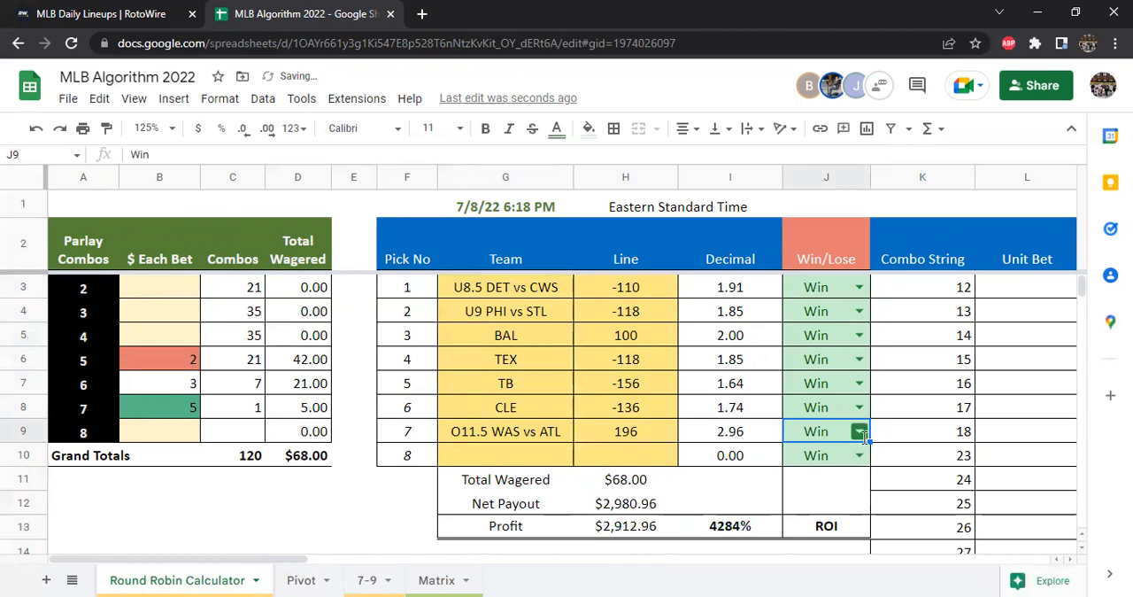
Switch the O11.5 WAS vs ATL pick to Lose and back to Win, and check the Total Wagered
left_click(859, 432)
left_click(848, 479)
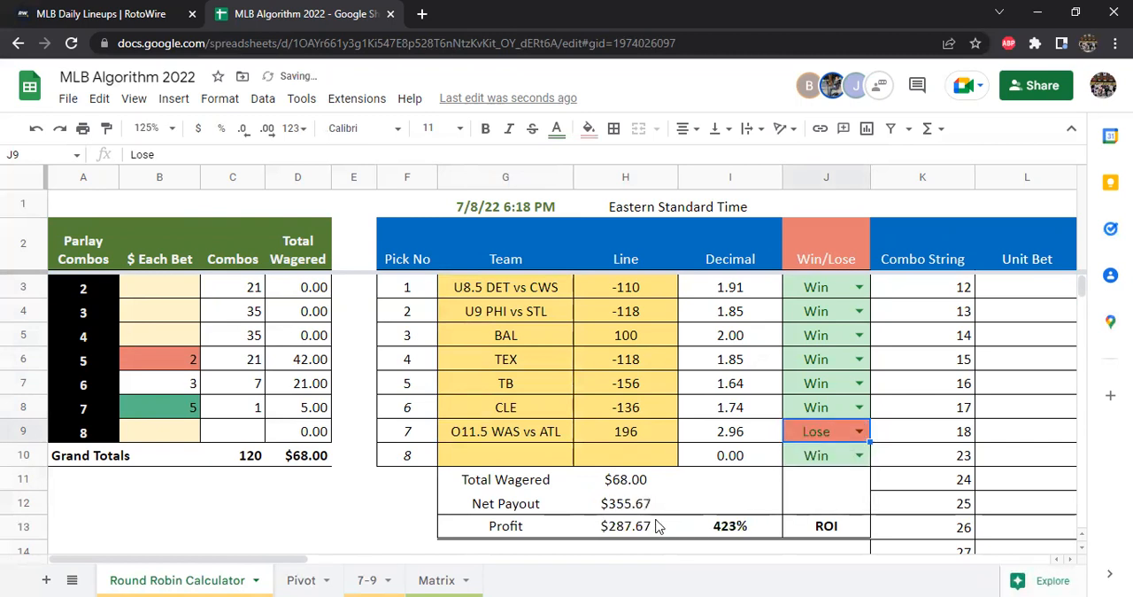
left_click(861, 433)
left_click(802, 455)
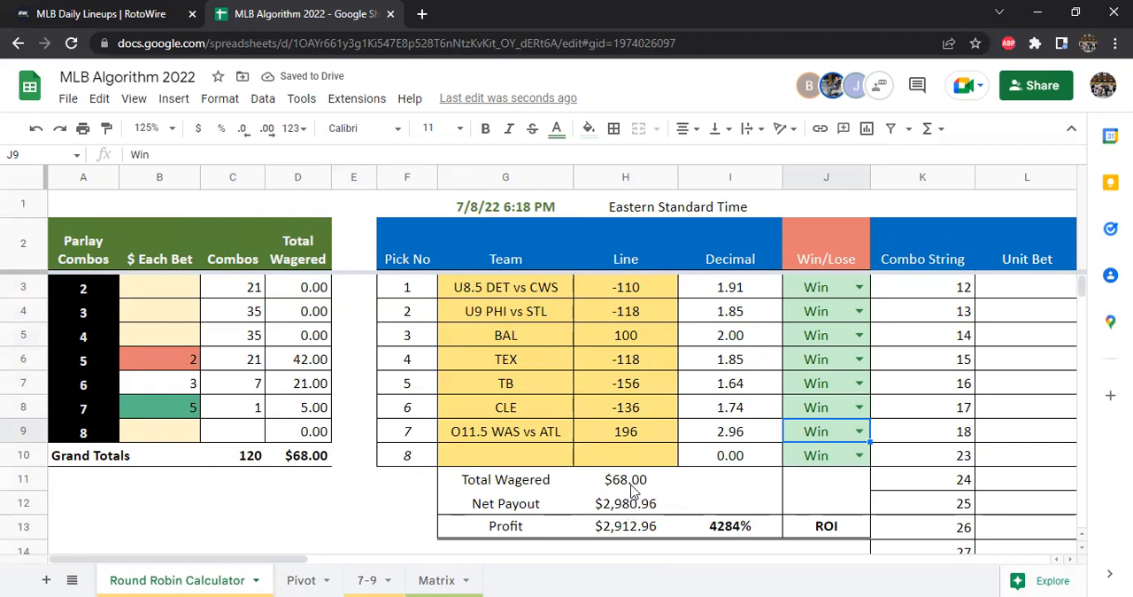
left_click(634, 483)
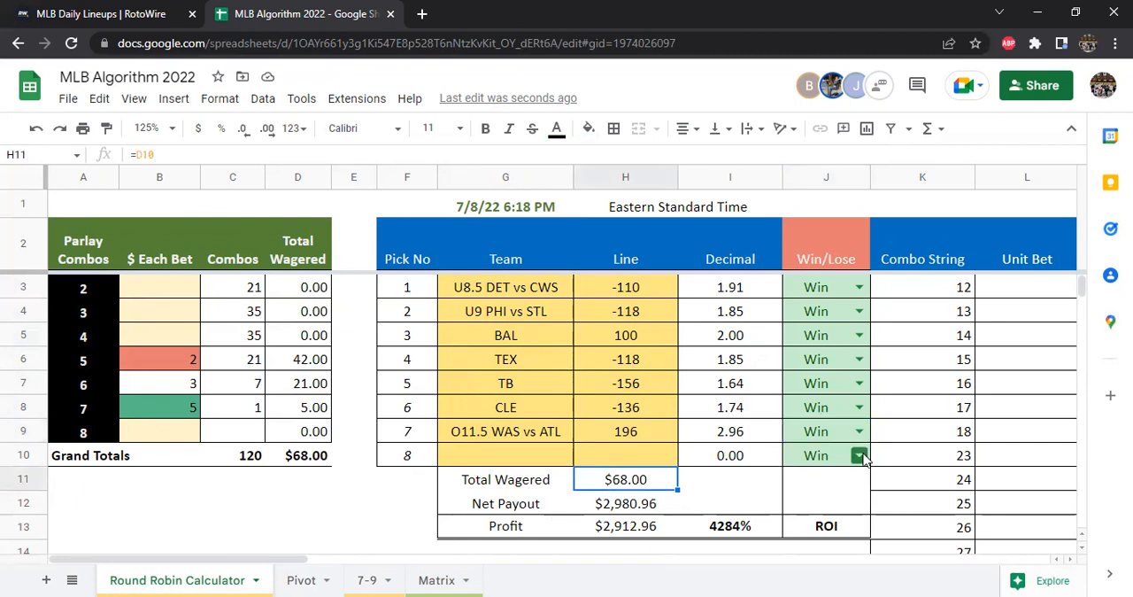
Mark the O11.5 WAS vs ATL pick as Lose again, return it to Win, and highlight the teams and lines in G3:H9
left_click(859, 431)
left_click(802, 473)
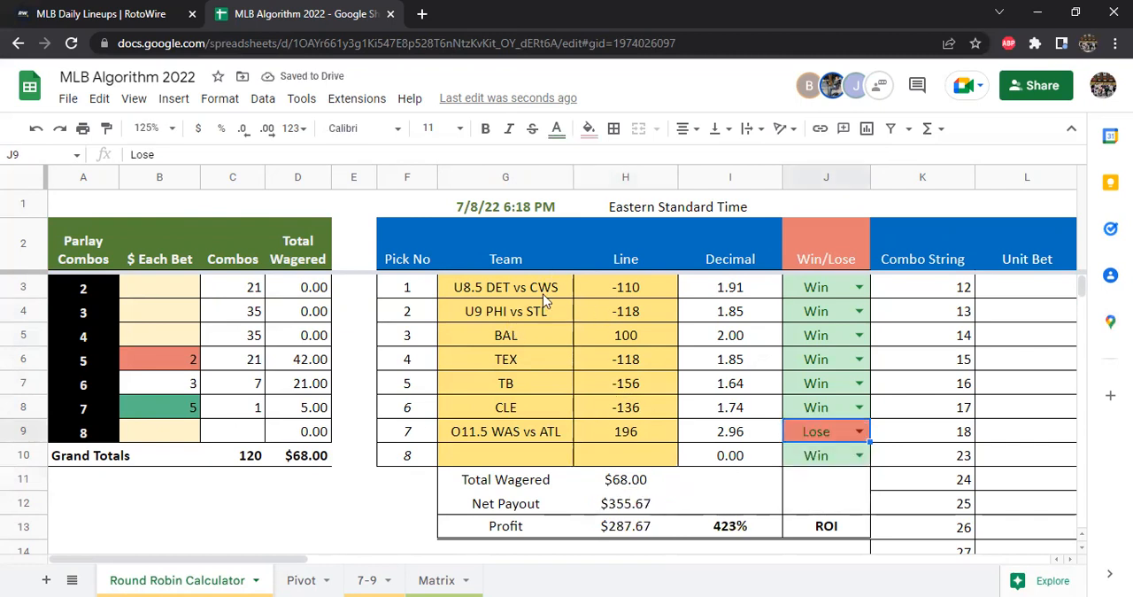
left_click(859, 431)
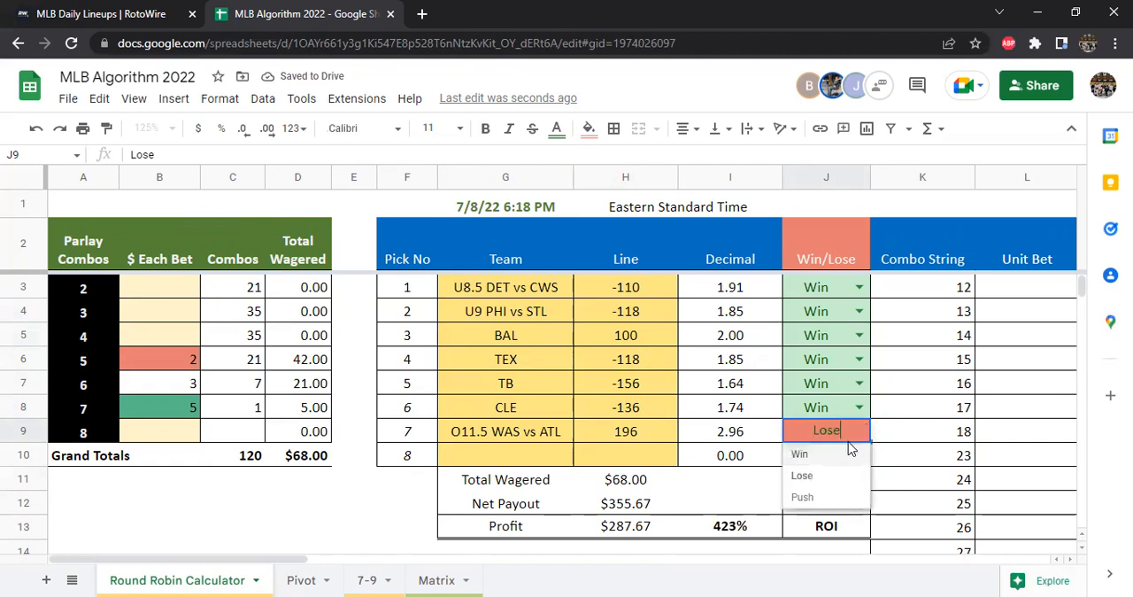
left_click(821, 455)
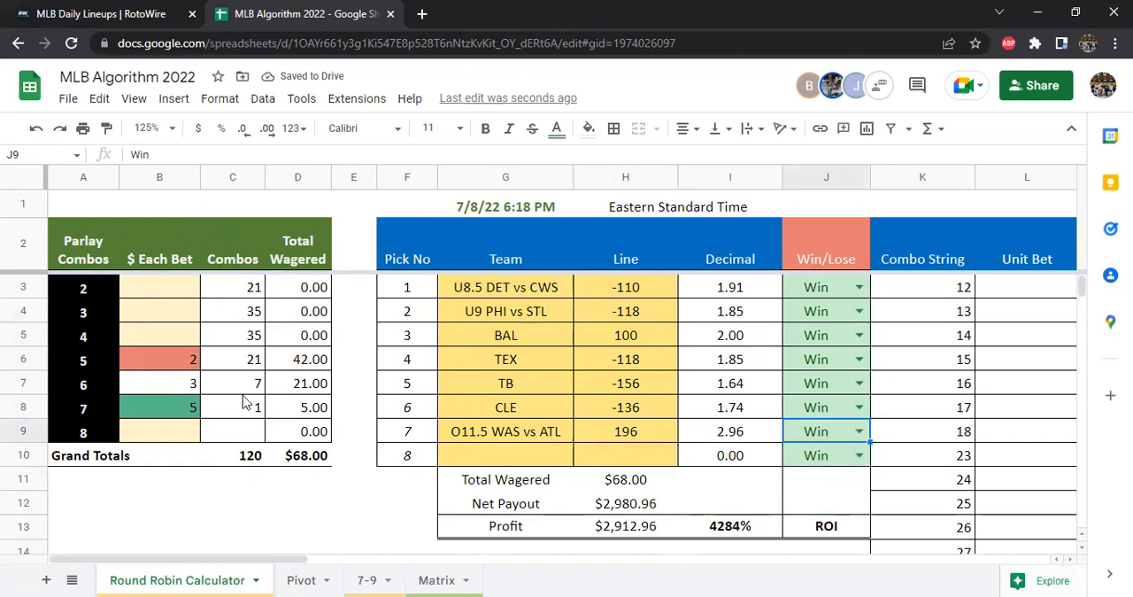
left_click_drag(522, 297, 594, 432)
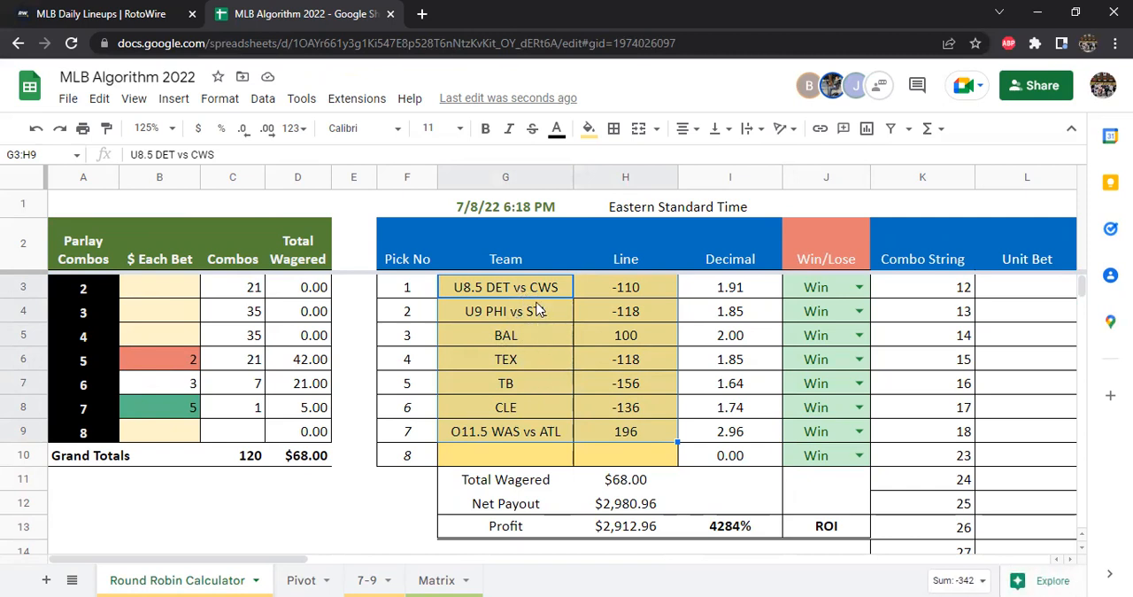
left_click_drag(544, 287, 609, 435)
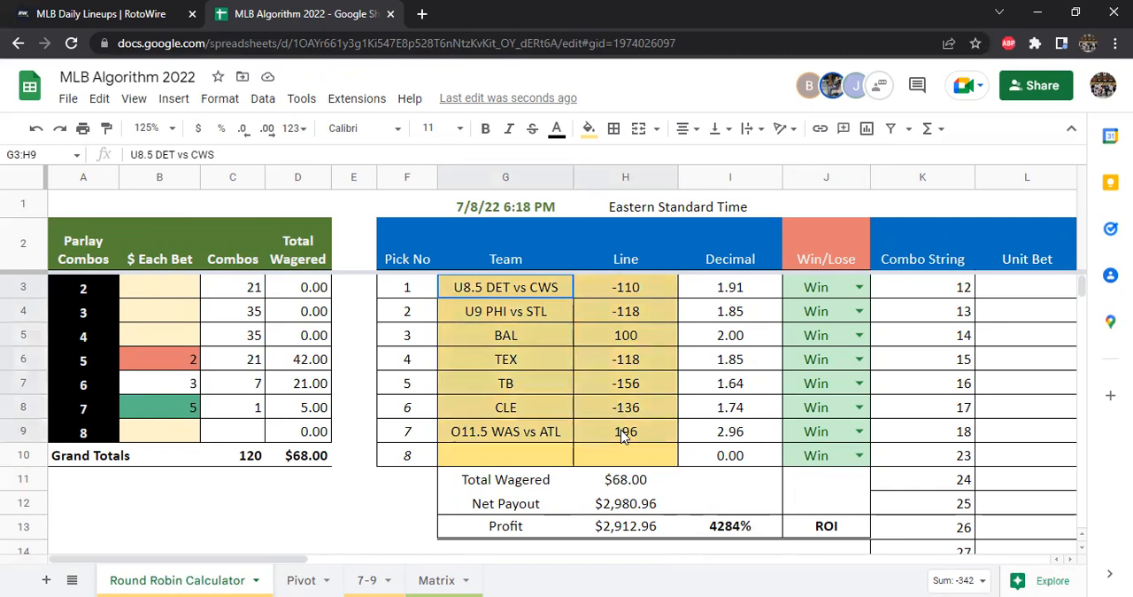
Open the 7-9 matchup sheet and set its zoom to 75%
left_click(367, 580)
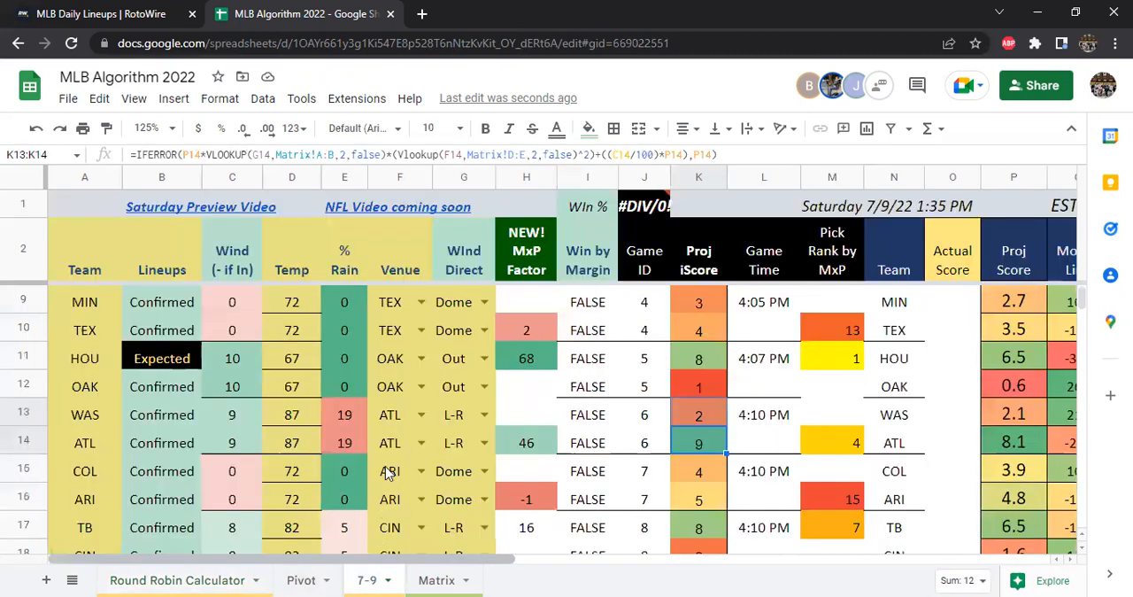
left_click(172, 129)
left_click(150, 183)
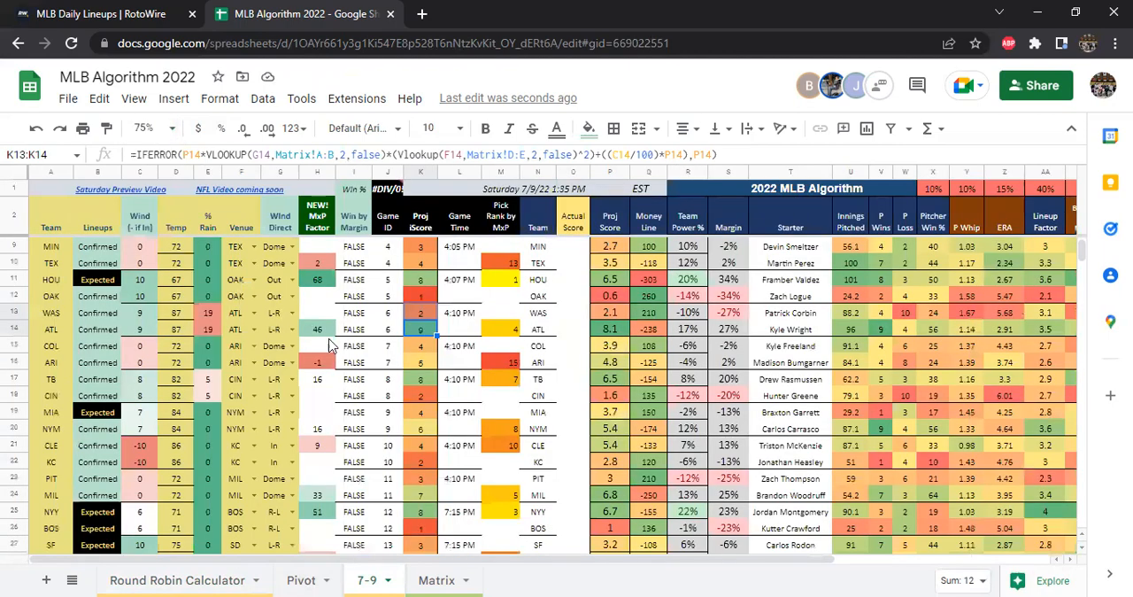
Look through all the matchups on the 7-9 sheet, including the Wind Direct entry for MIL in G24
scroll(489, 427, "down", 3)
scroll(470, 432, "up", 5)
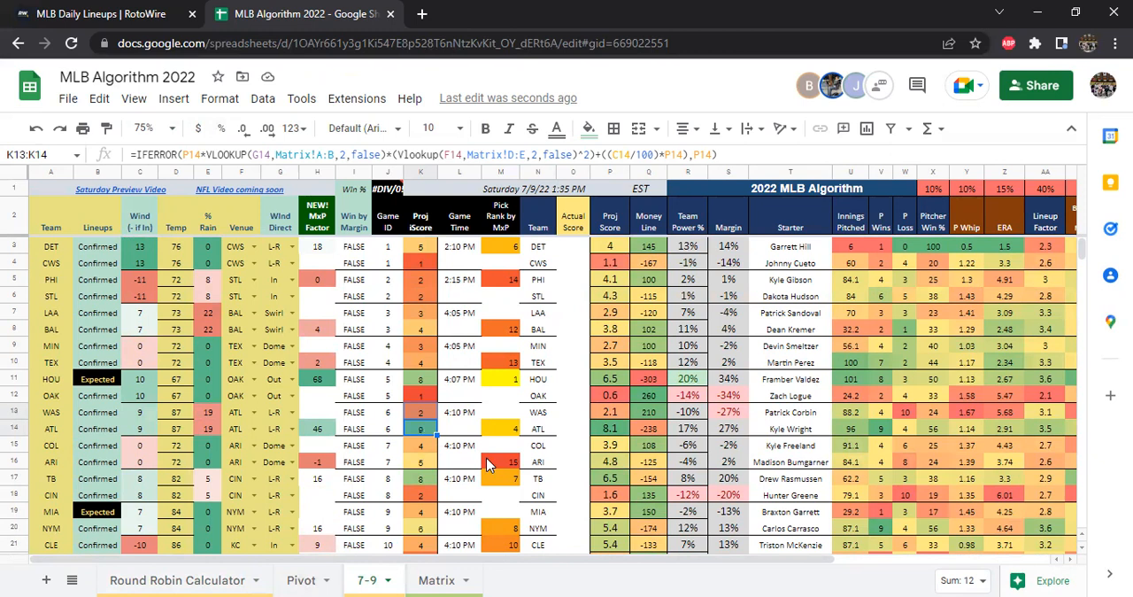
scroll(575, 389, "down", 3)
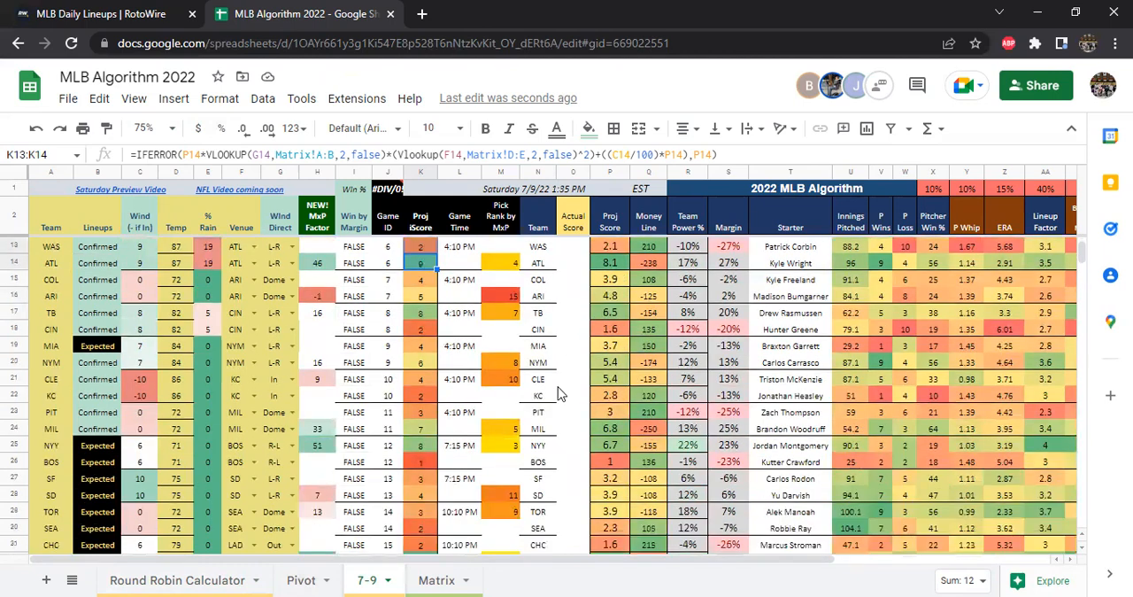
scroll(563, 390, "down", 2)
scroll(567, 404, "up", 3)
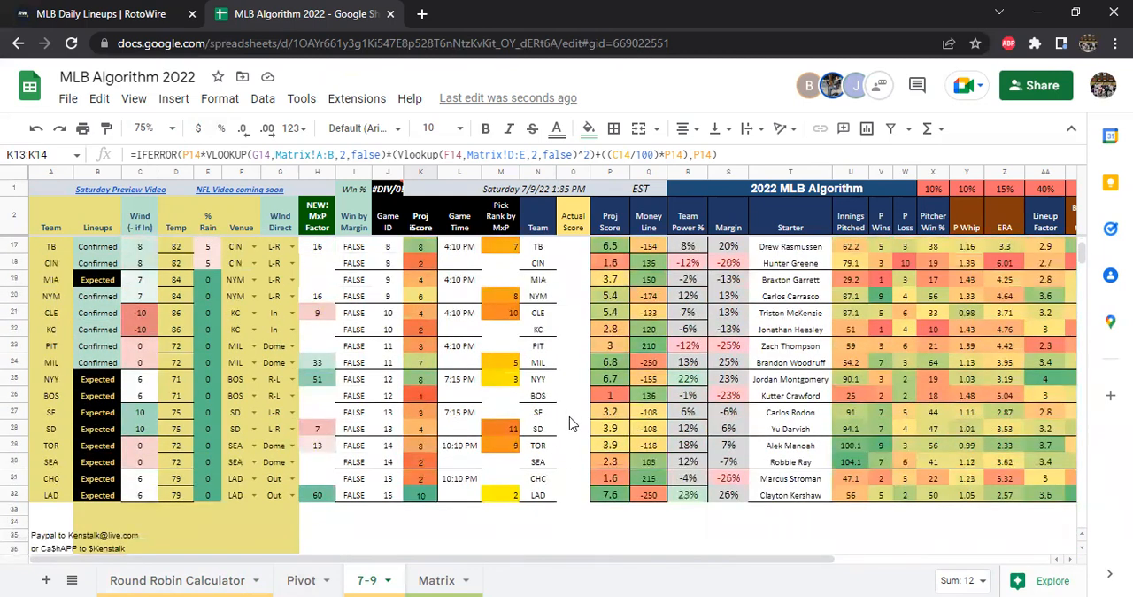
scroll(573, 443, "up", 1)
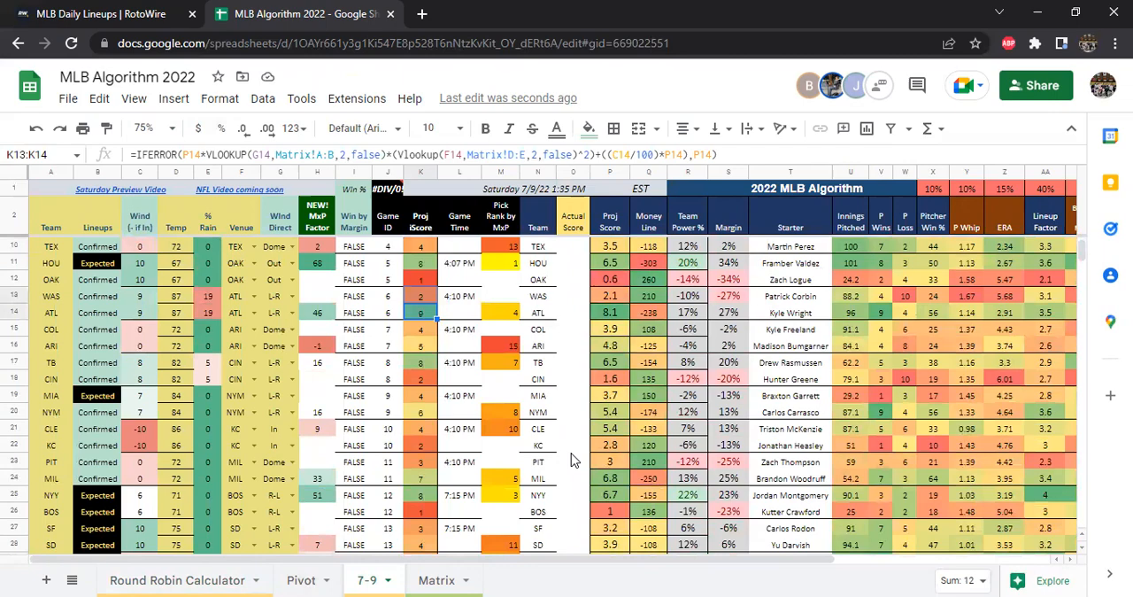
scroll(574, 455, "up", 2)
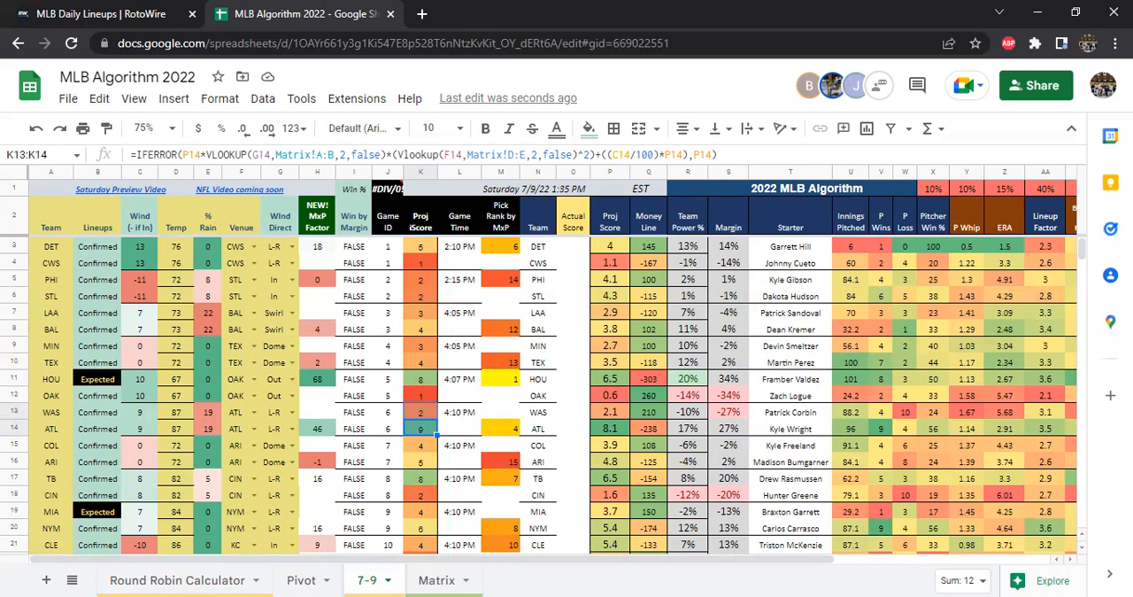
scroll(319, 432, "down", 3)
left_click(278, 429)
scroll(116, 400, "down", 2)
scroll(177, 398, "up", 2)
scroll(190, 407, "up", 3)
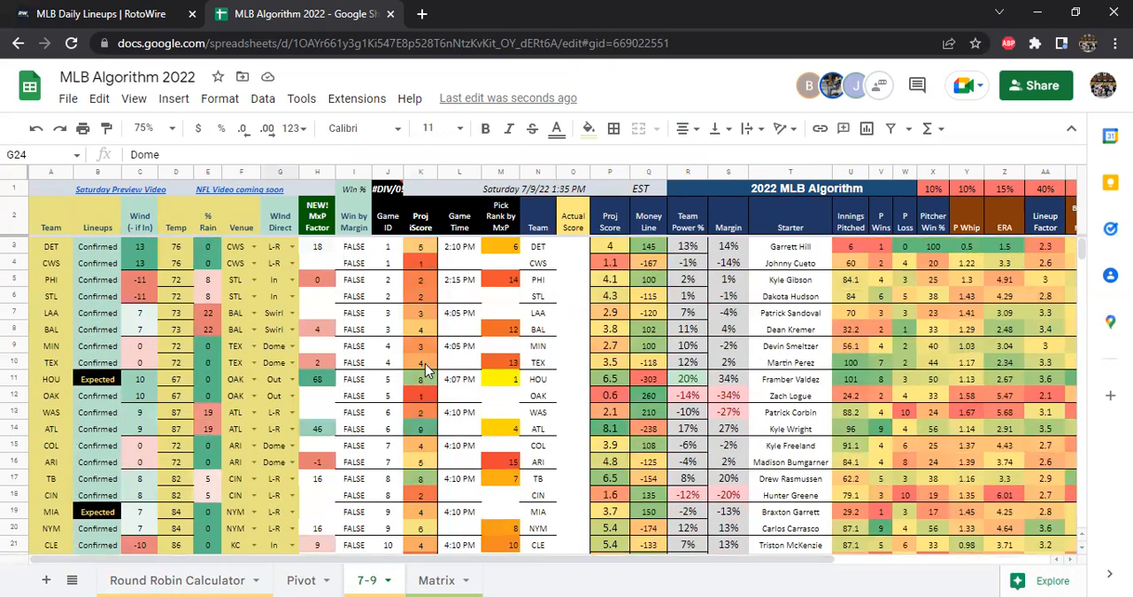
scroll(146, 423, "down", 3)
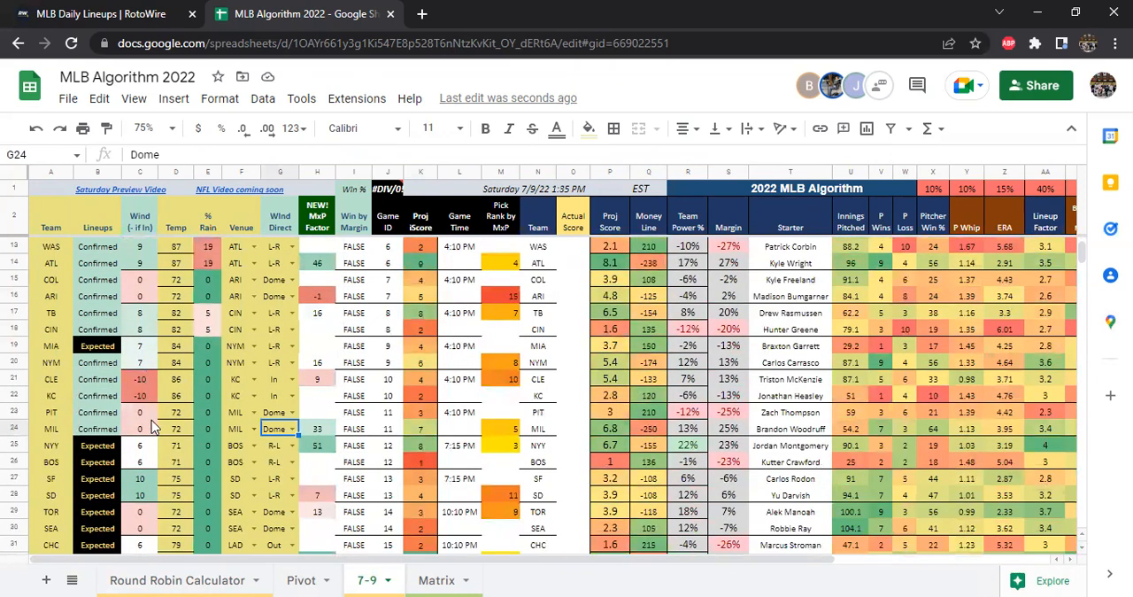
scroll(298, 418, "up", 3)
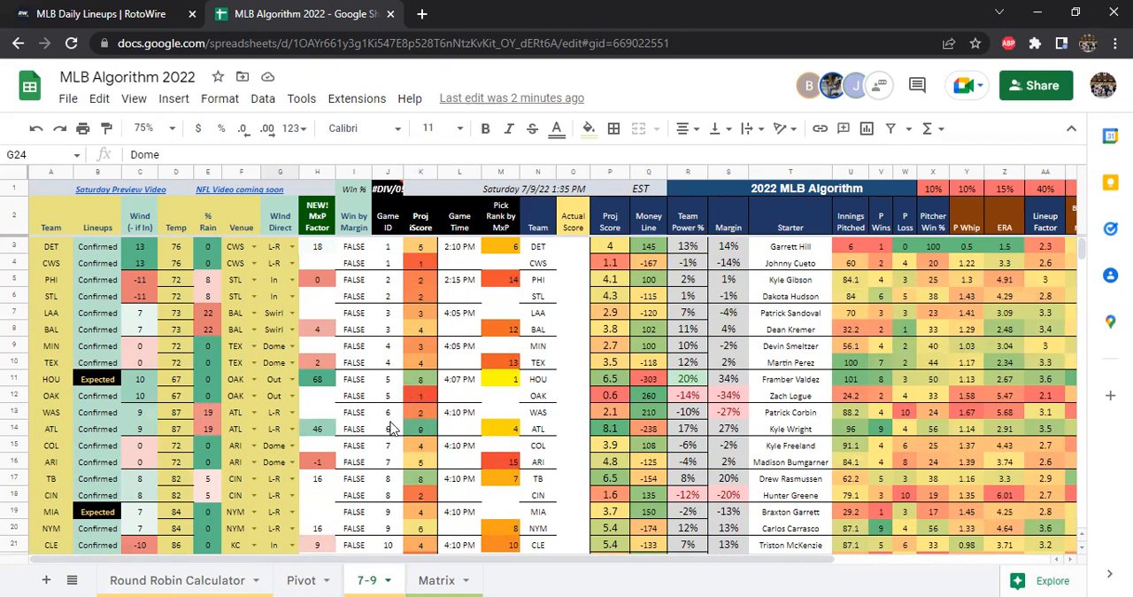
Open the Pivot sheet with the ranked picks and set its zoom to 150%
left_click(292, 578)
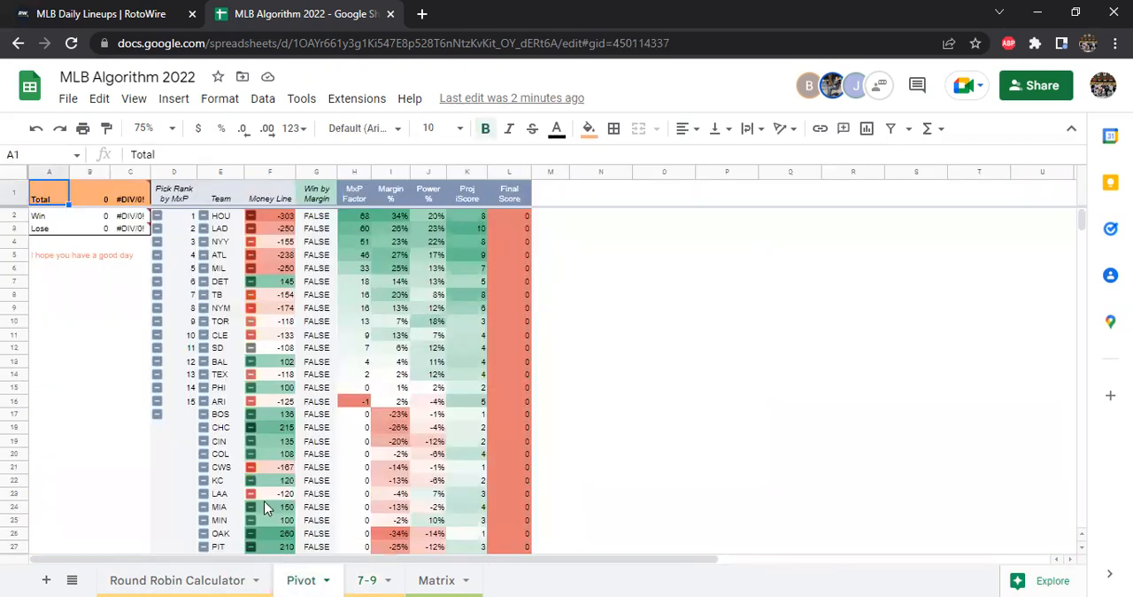
left_click(172, 129)
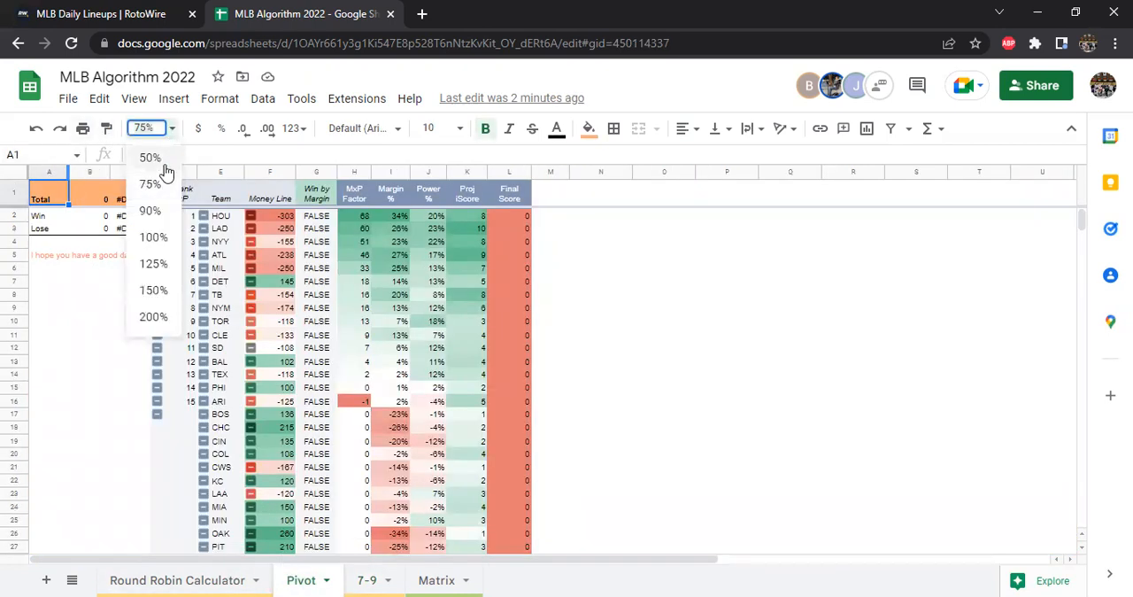
left_click(165, 290)
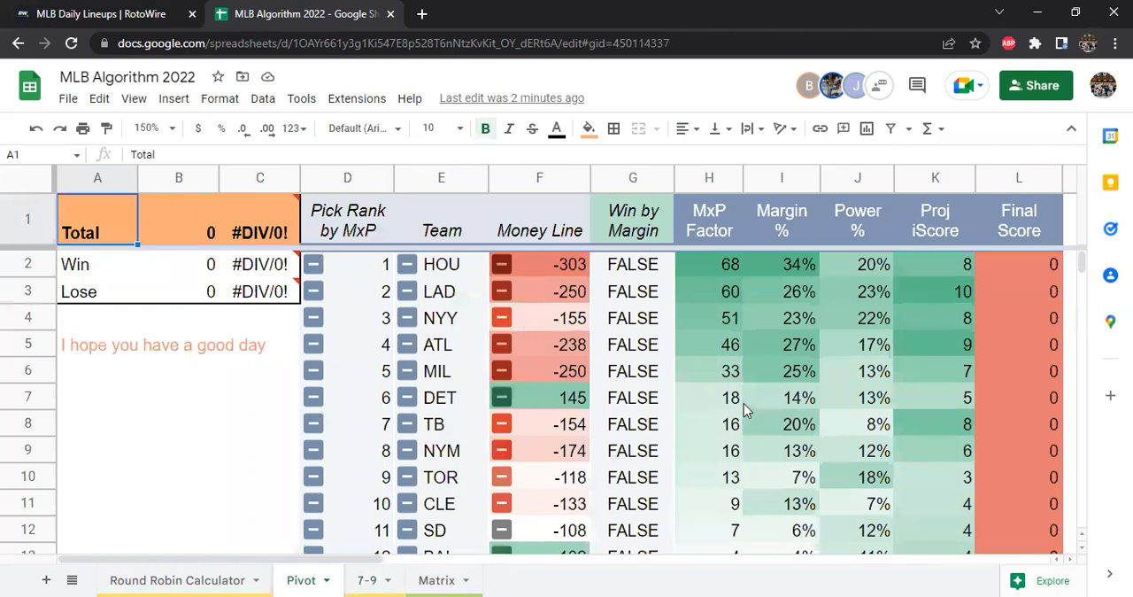